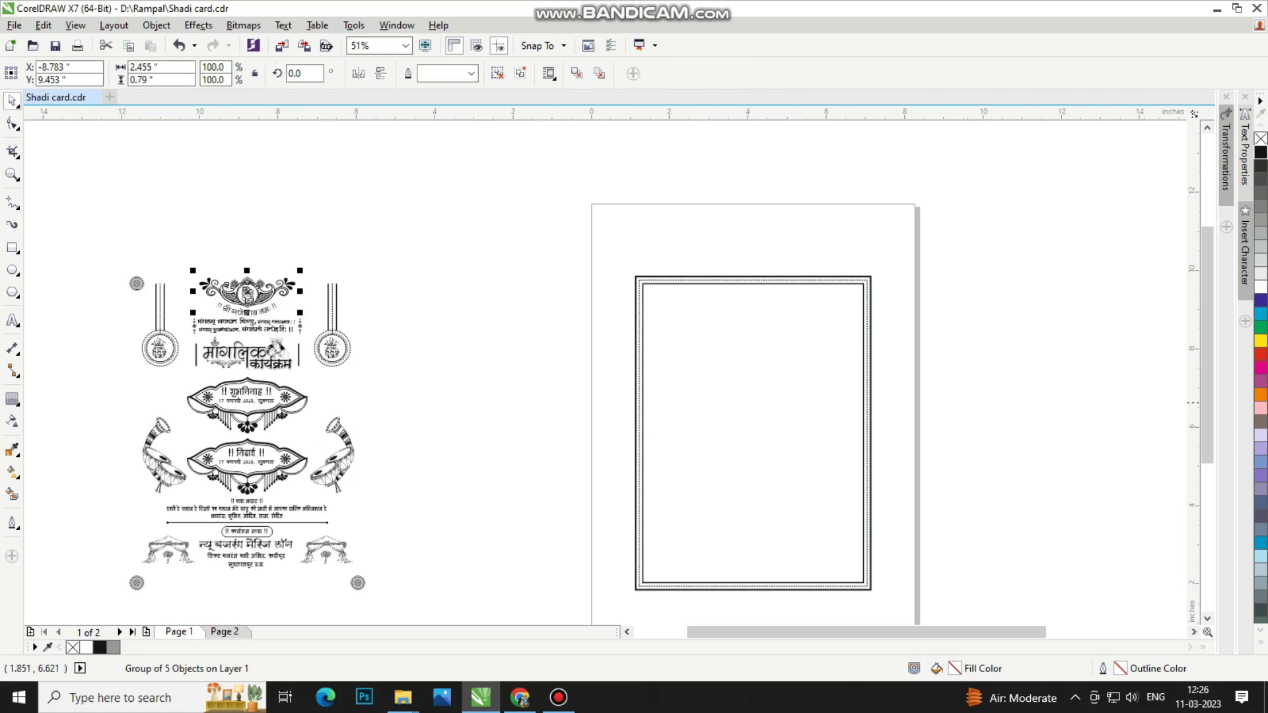
Step: Centre the Ganesha ornament horizontally on the card frame, keeping it over the frame's top edge
shift+click(639, 299)
key(c)
click(614, 291)
drag(599, 255, 943, 368)
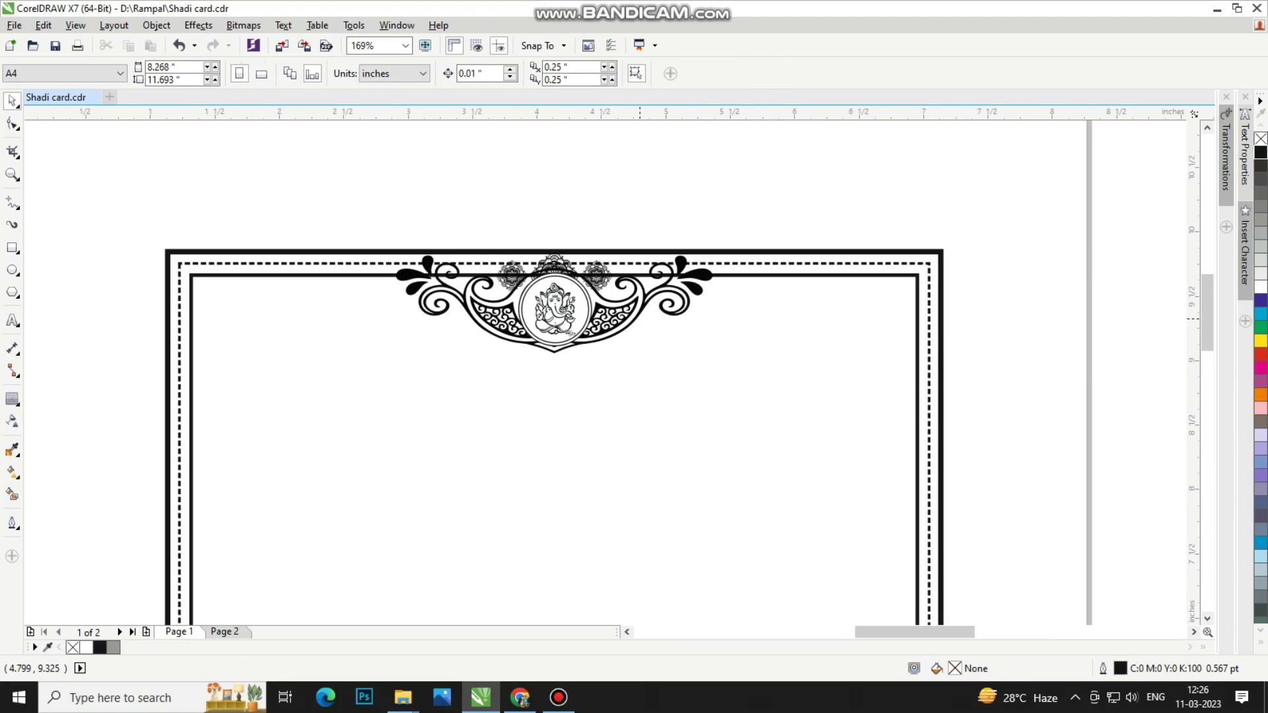
click(641, 299)
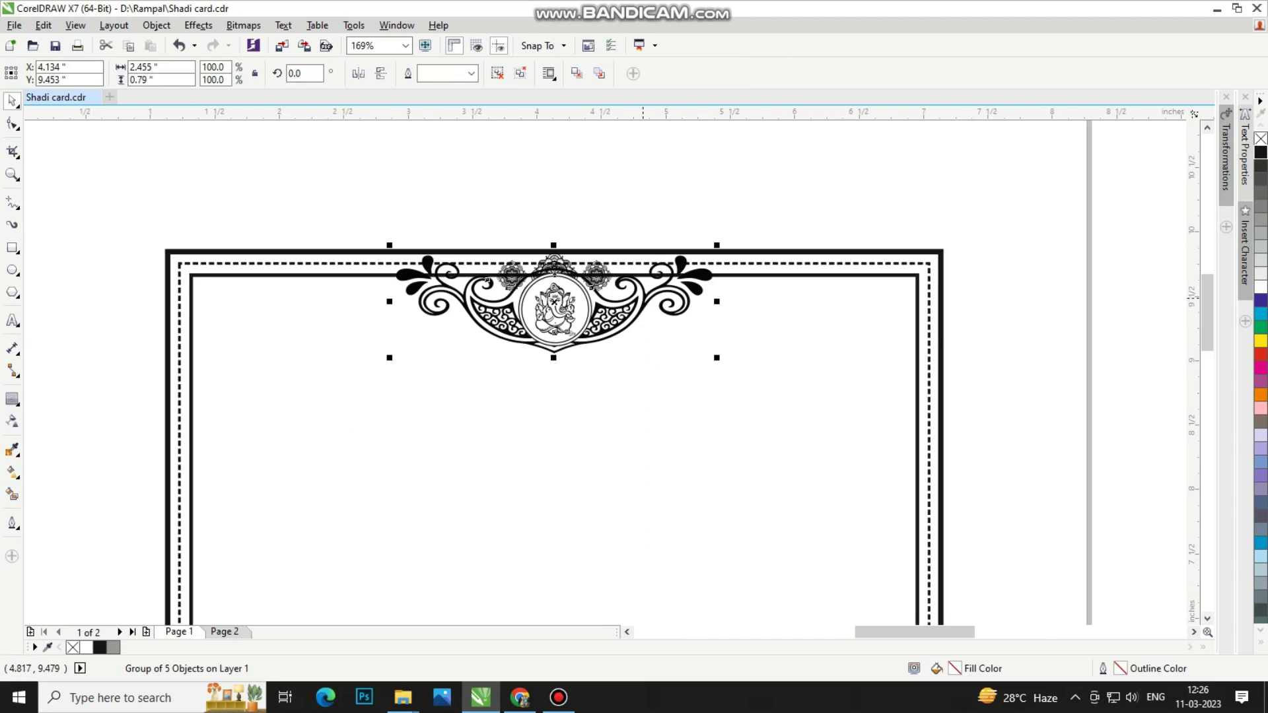
Step: Break the inner solid frame line at both outer tips of the Ganesha ornament and delete the segment running behind it
drag(311, 218, 707, 376)
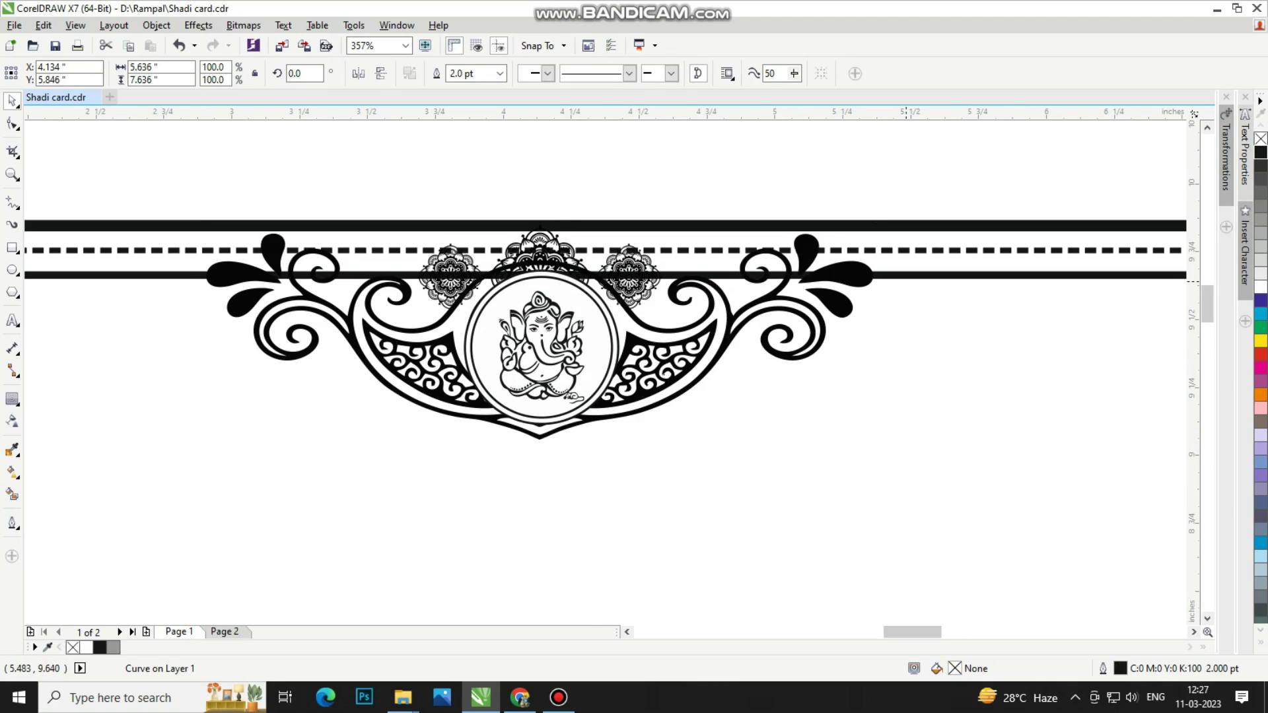
key(ctrl+z)
key(F10)
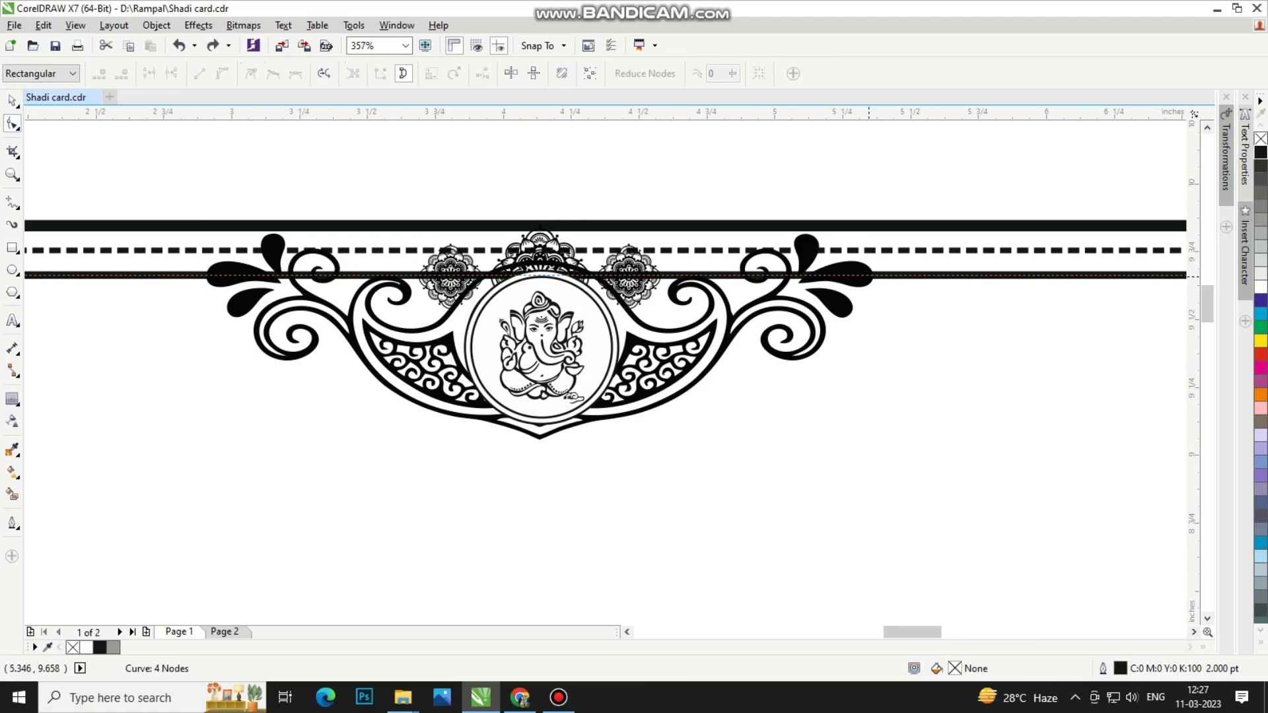
double_click(868, 275)
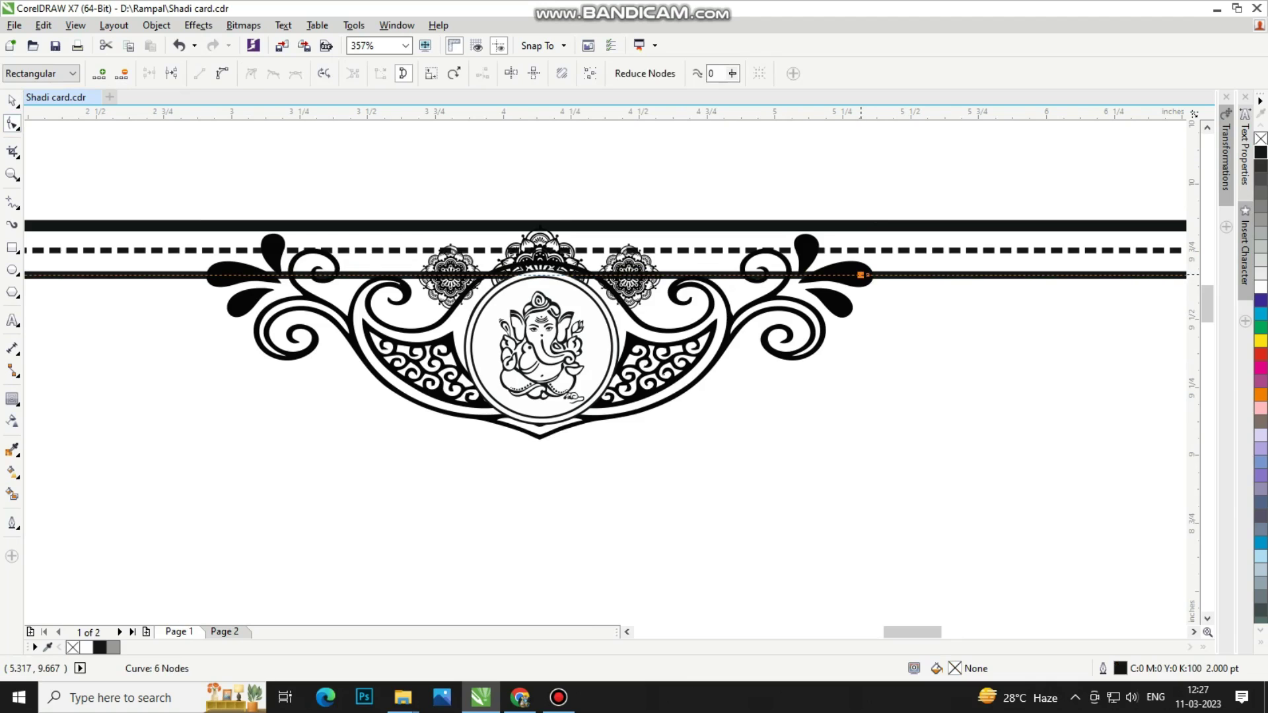
right_click(865, 275)
click(891, 457)
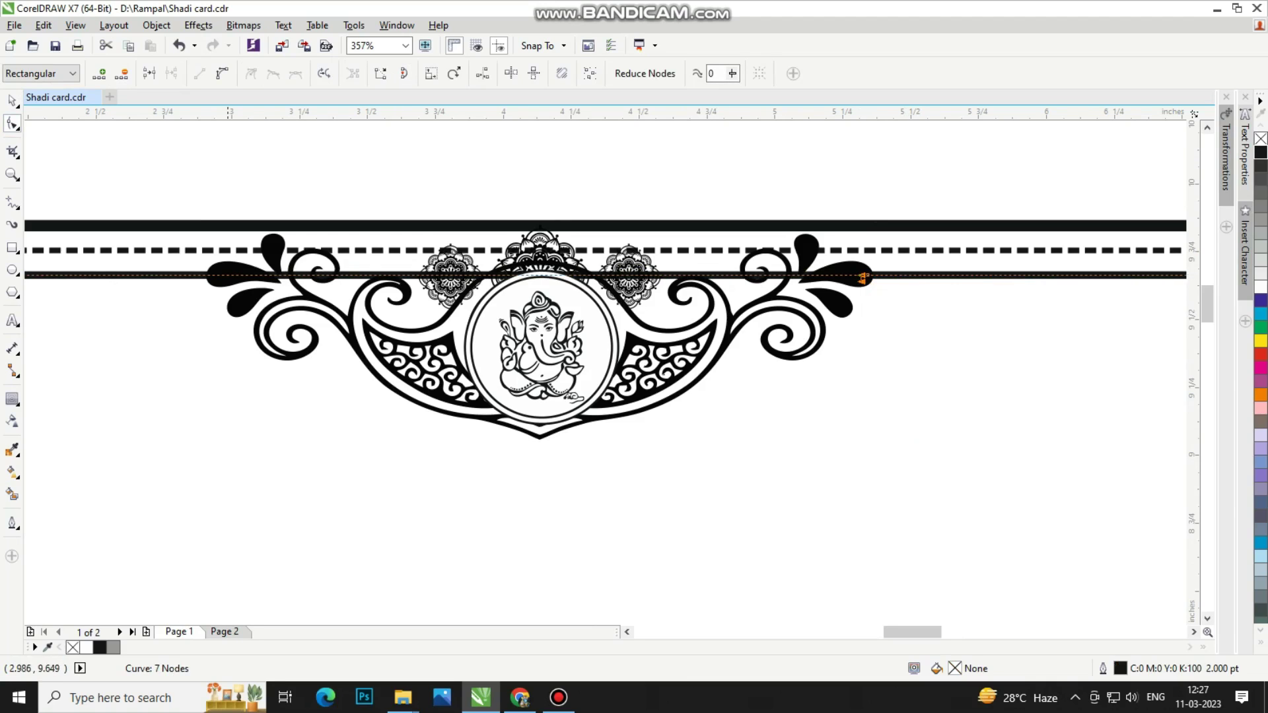
click(862, 278)
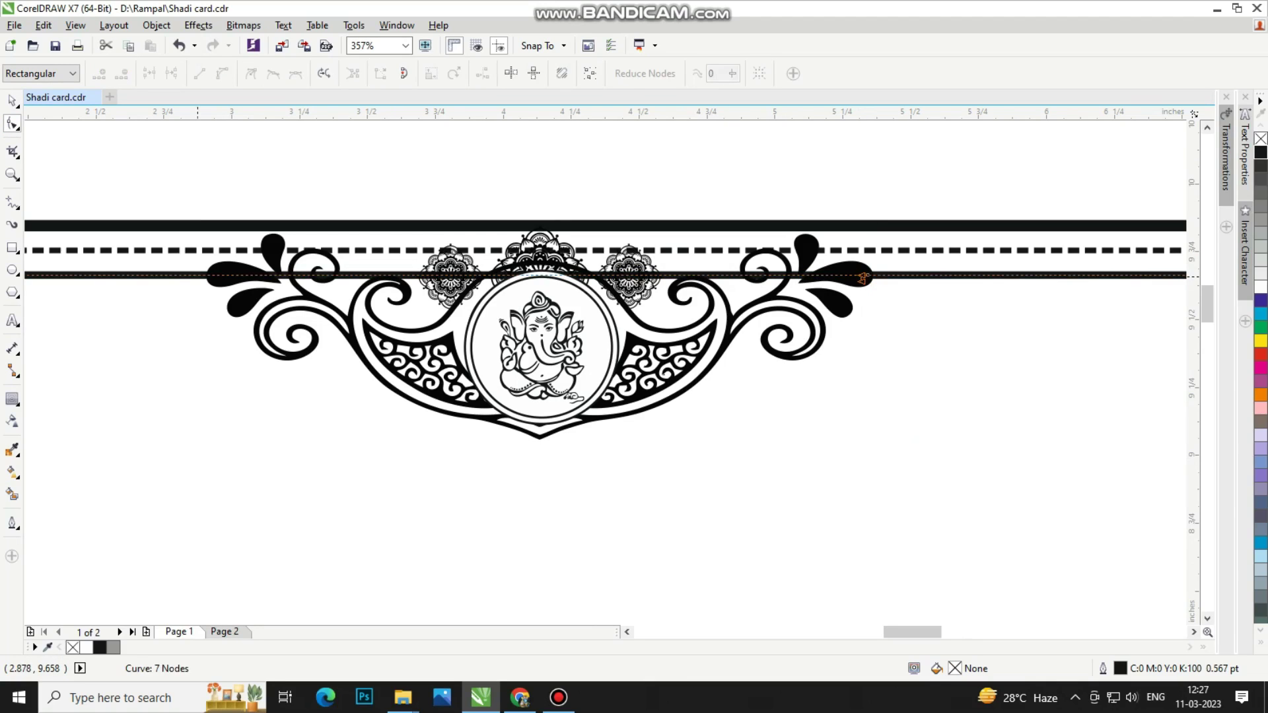
click(862, 278)
key(Delete)
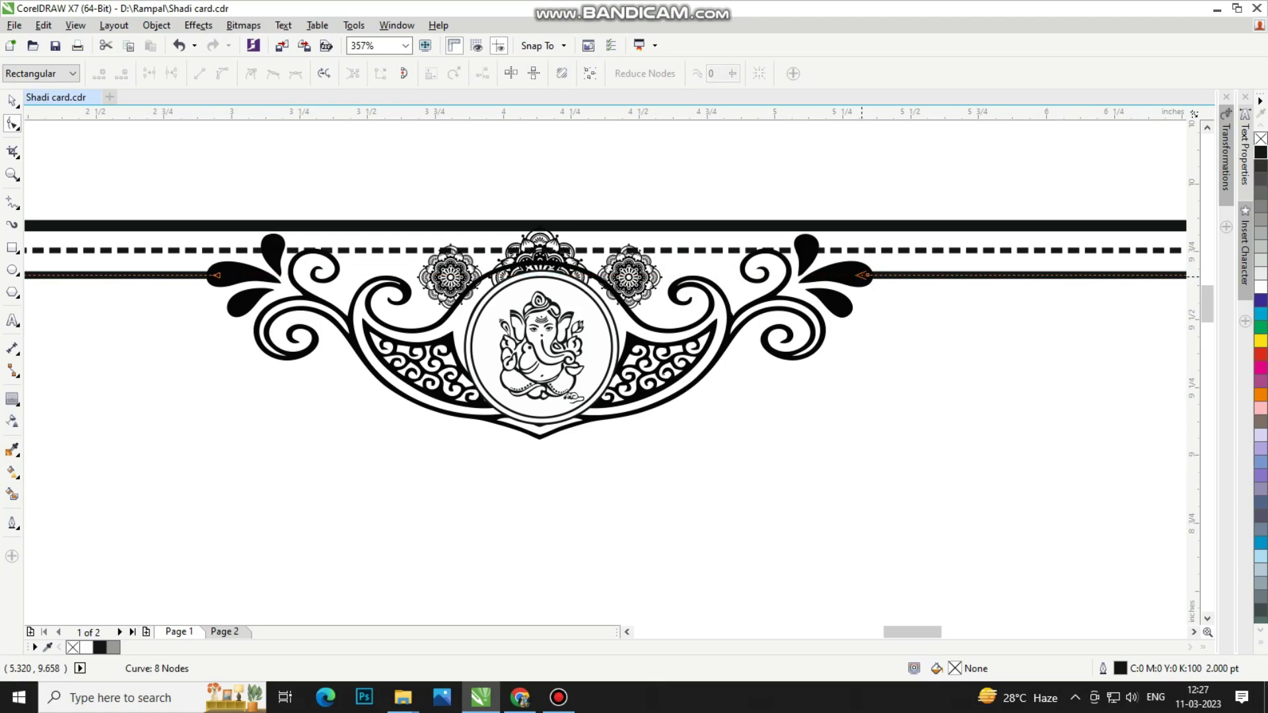
Step: Break the dashed frame line at the ornament's two upper leaves and delete the segment between them
click(231, 250)
click(264, 250)
right_click(269, 250)
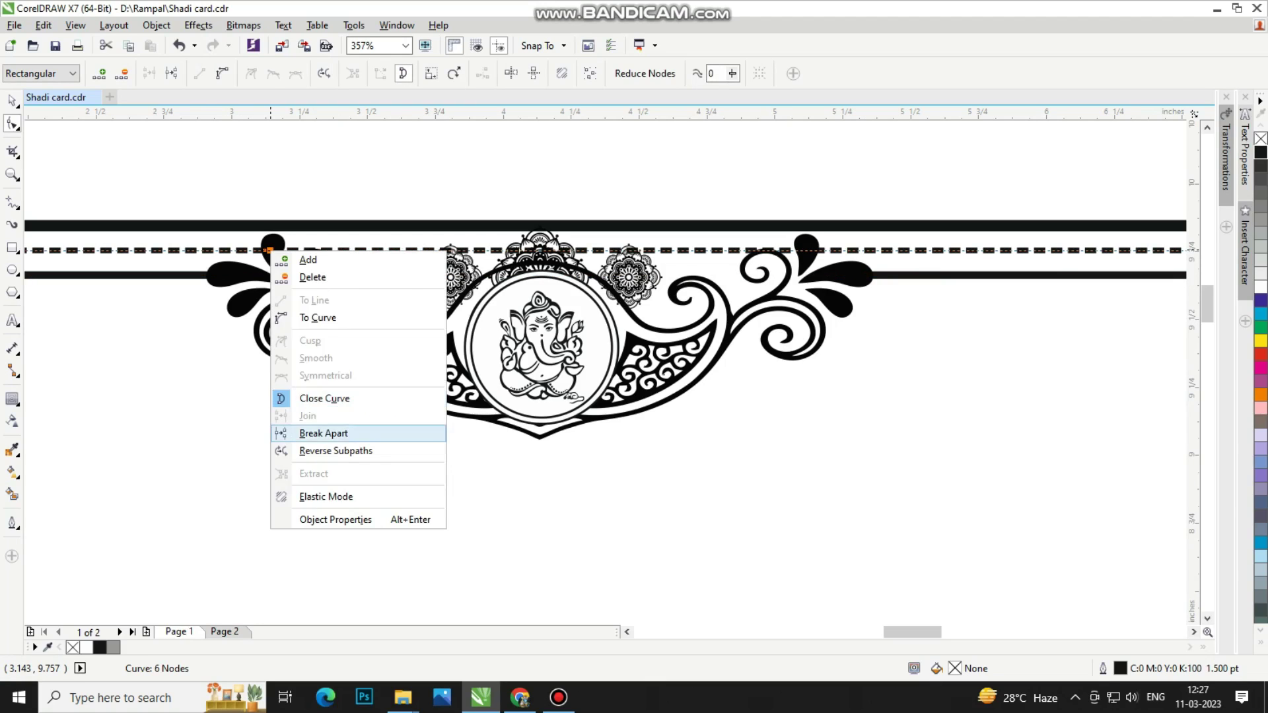
click(323, 433)
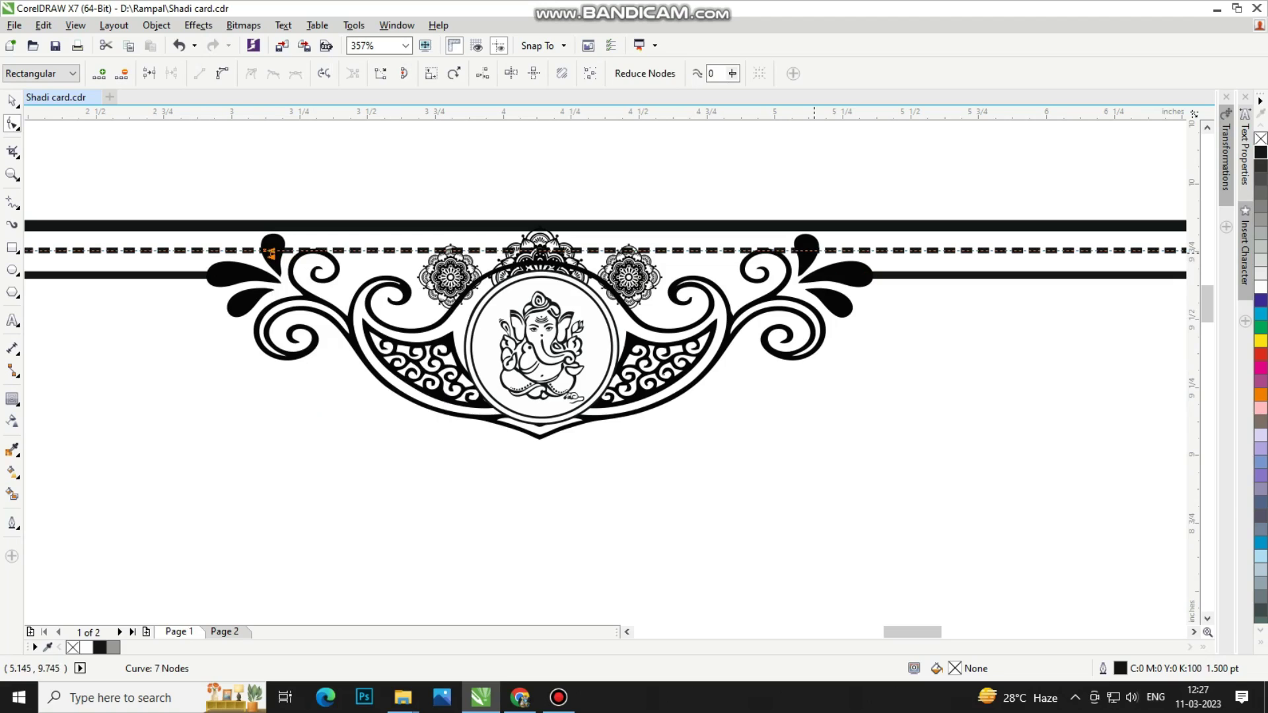
double_click(813, 250)
key(ctrl+z)
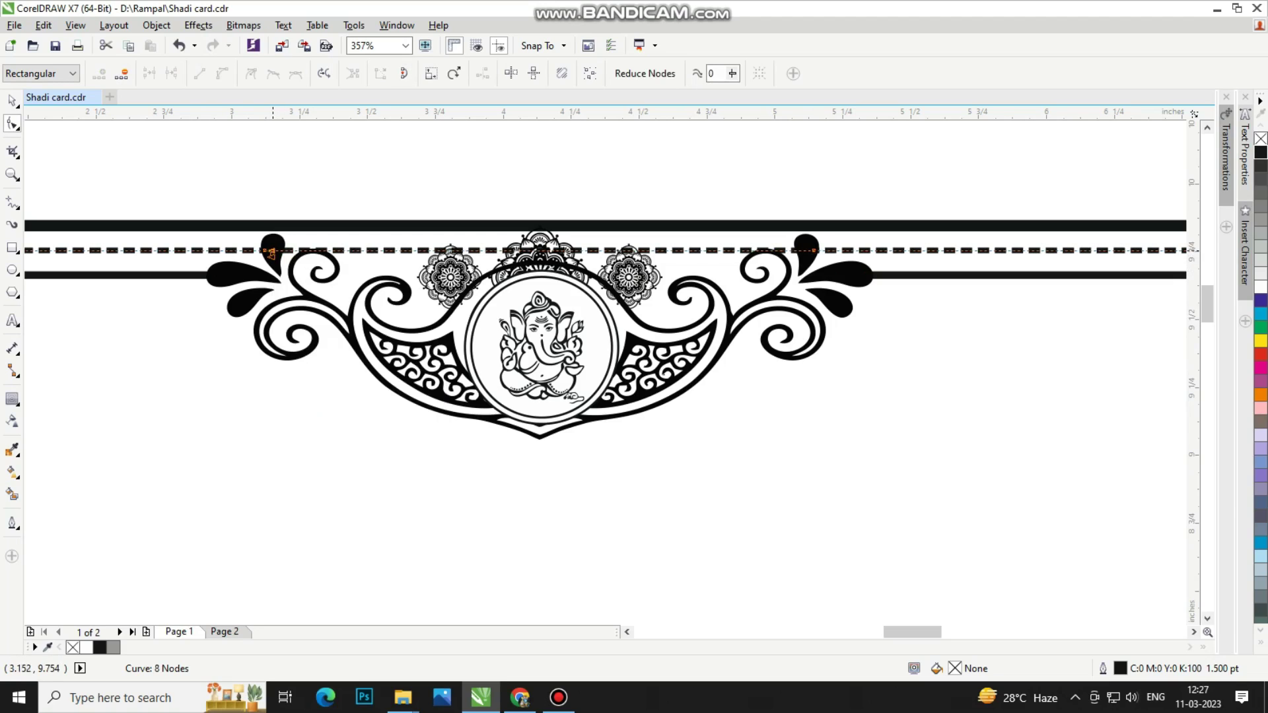
click(270, 252)
key(Delete)
key(space)
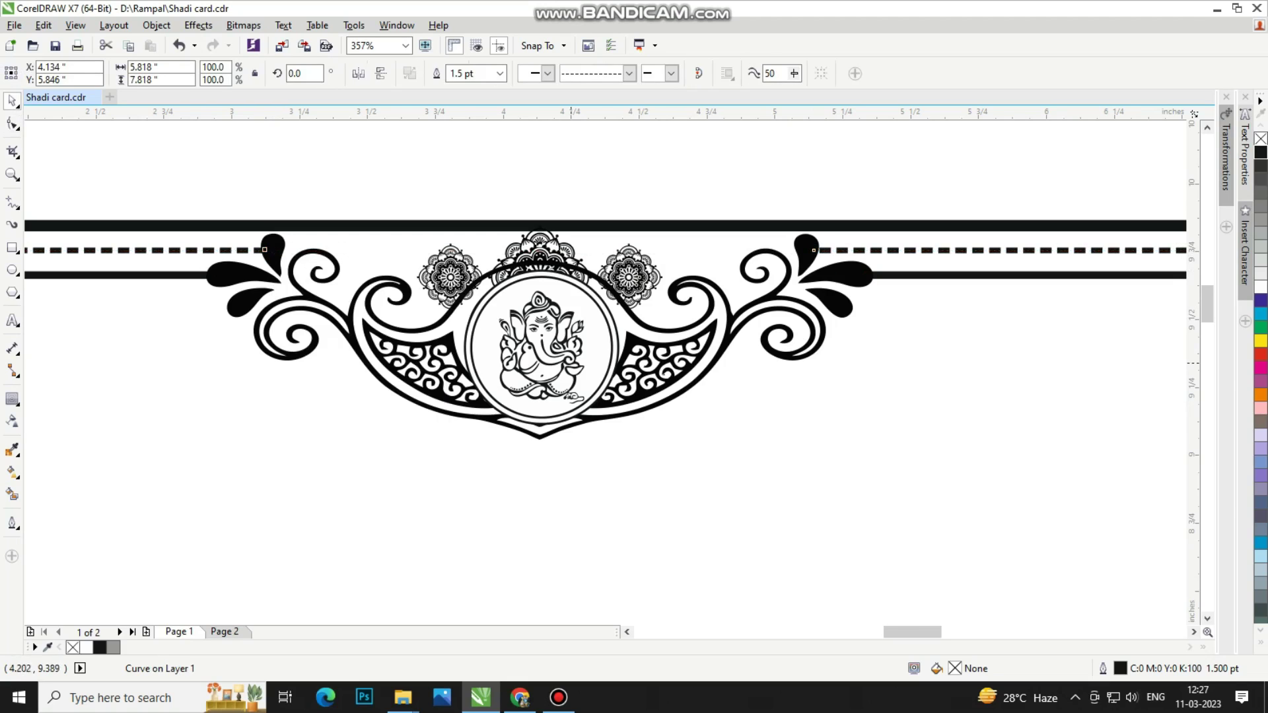
Step: Move the right hanging kalash ornament from the loose artwork onto the card, hanging from the inner frame line near the upper-right corner
scroll(277, 347, down, 5)
key(Escape)
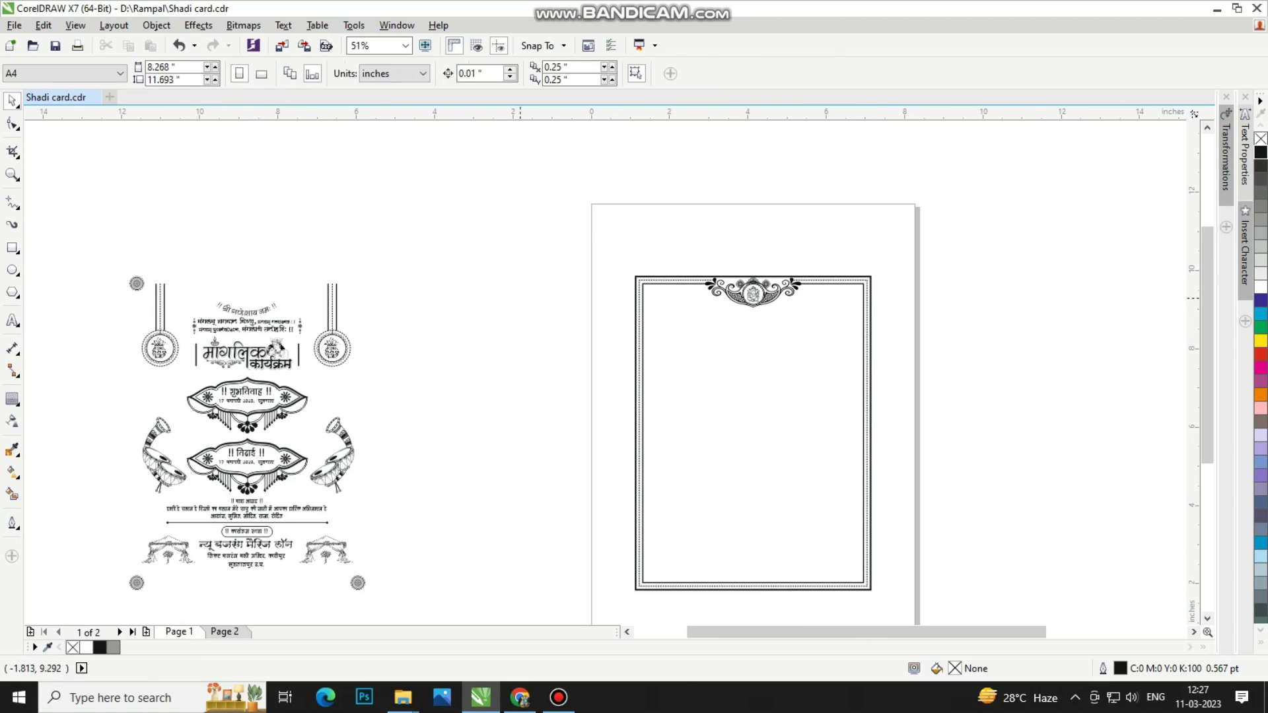
scroll(274, 231, up, 1)
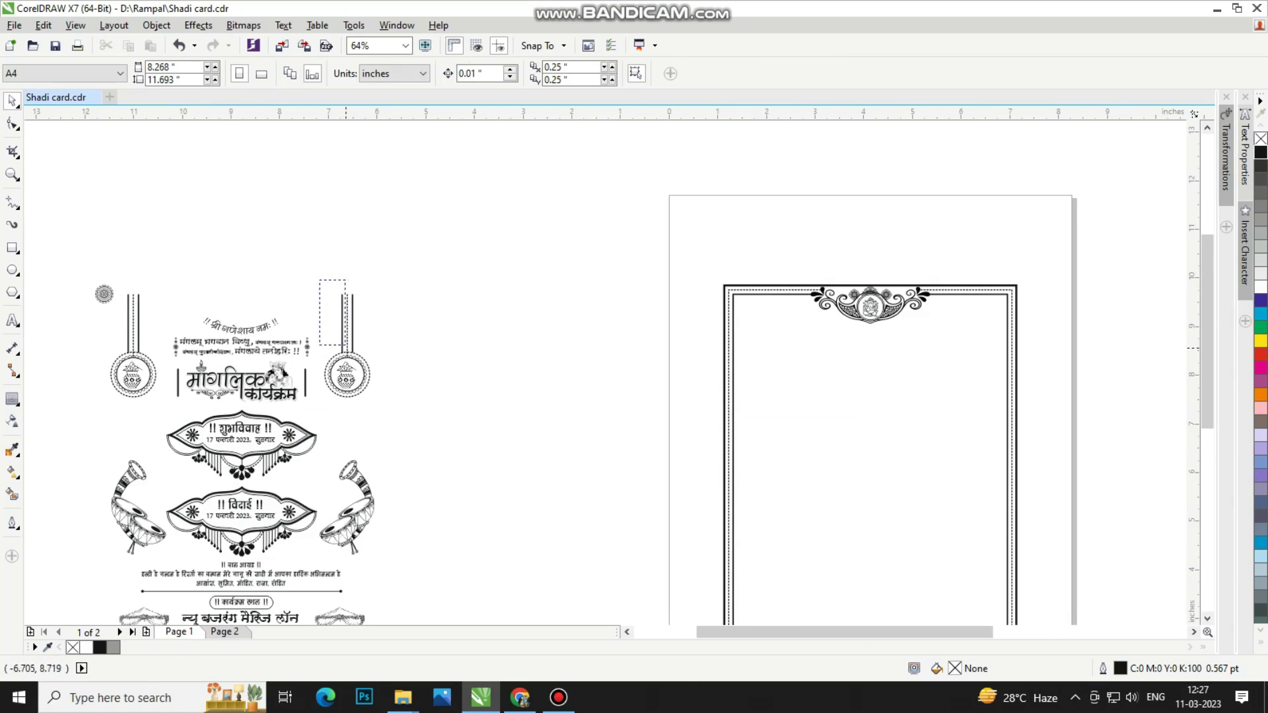
drag(344, 345, 974, 368)
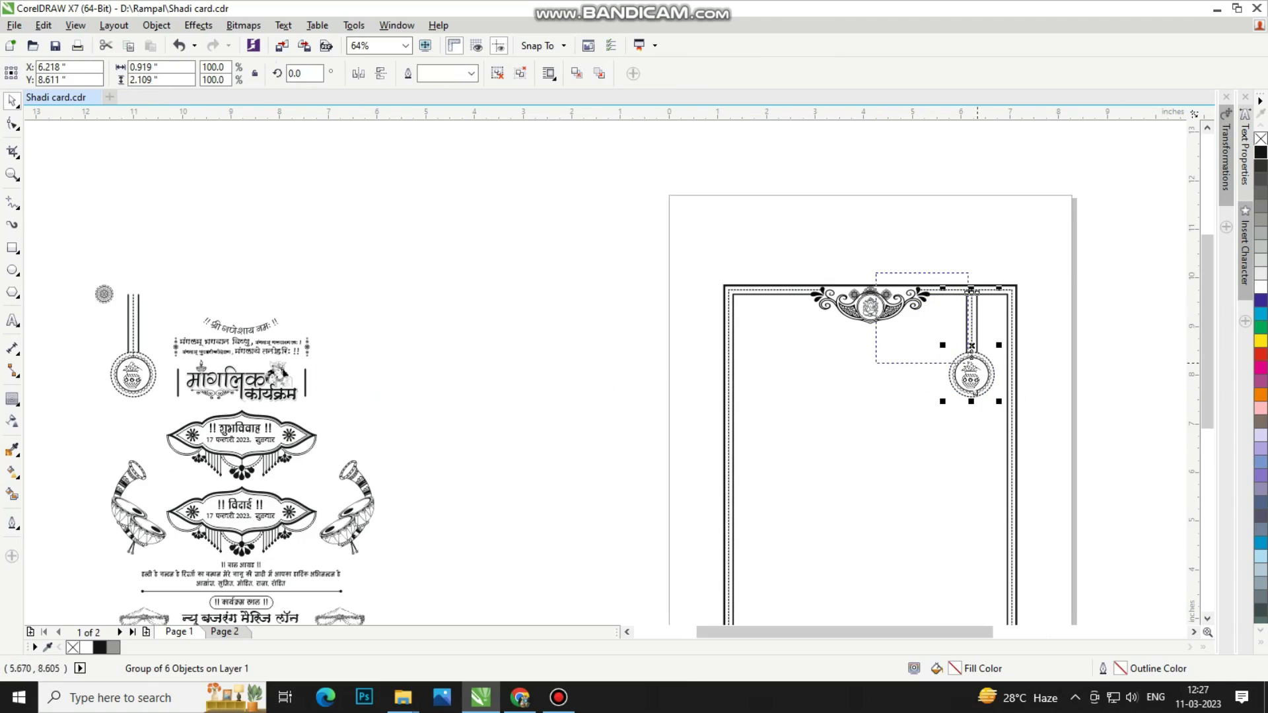
scroll(945, 344, up, 5)
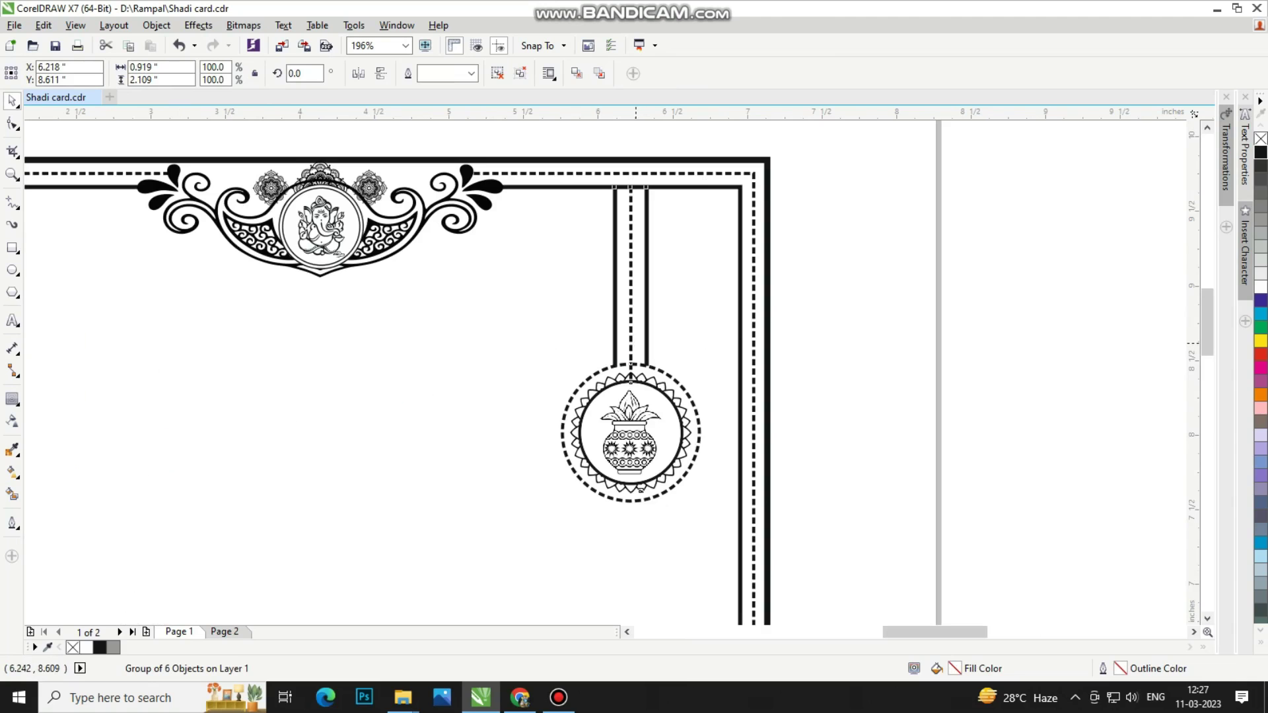
drag(635, 342, 642, 343)
scroll(667, 395, down, 5)
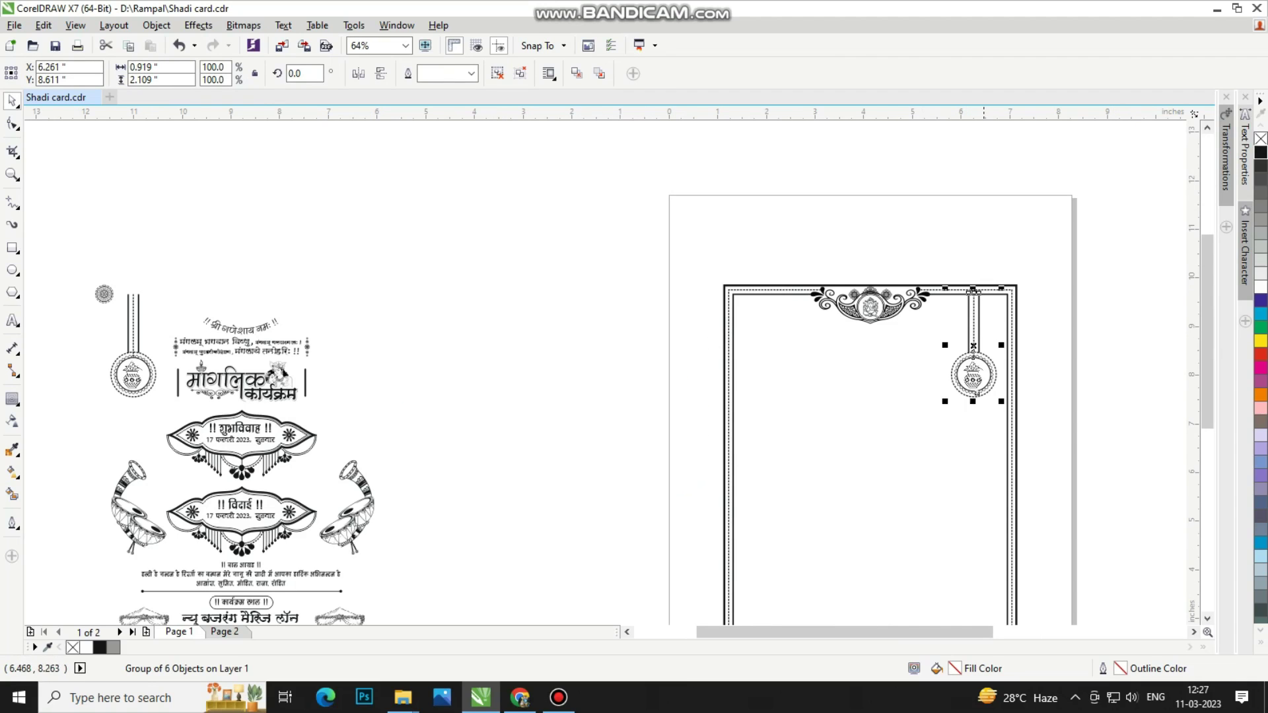
Step: Place a copy of the hanging kalash ornament on the opposite side of the card, near the frame's upper-left corner
drag(976, 394, 766, 394)
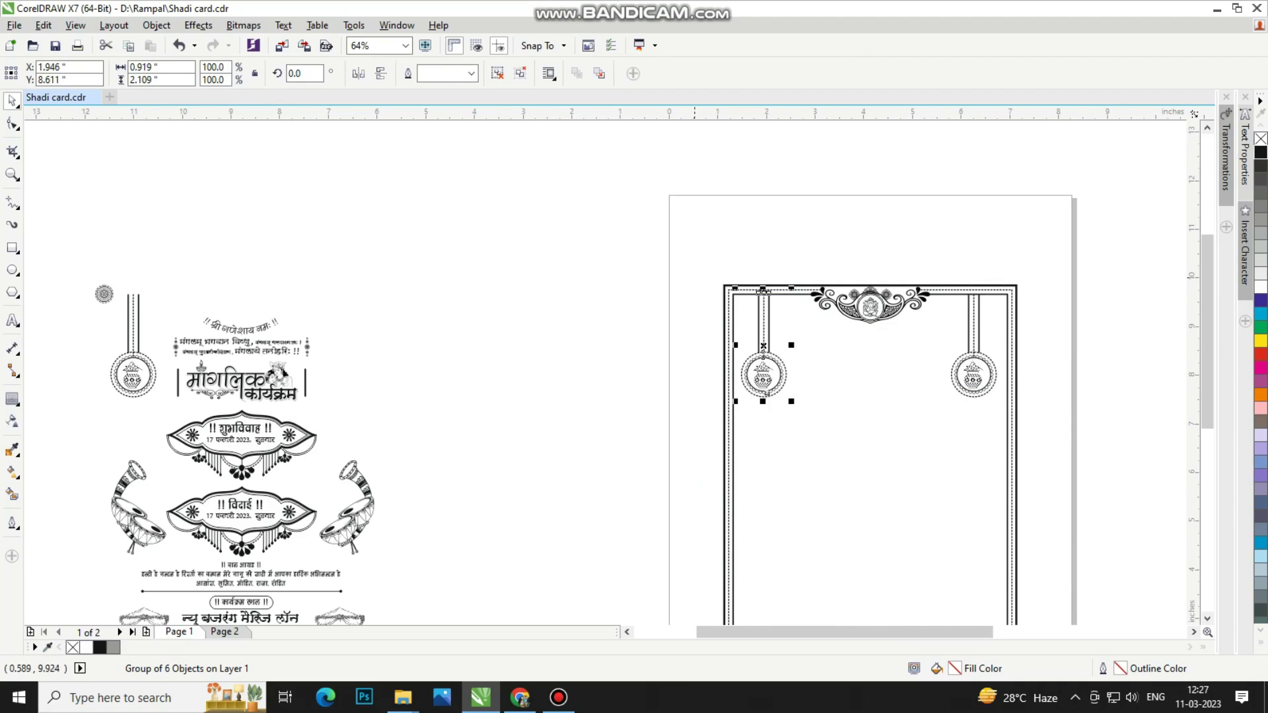
scroll(766, 394, up, 3)
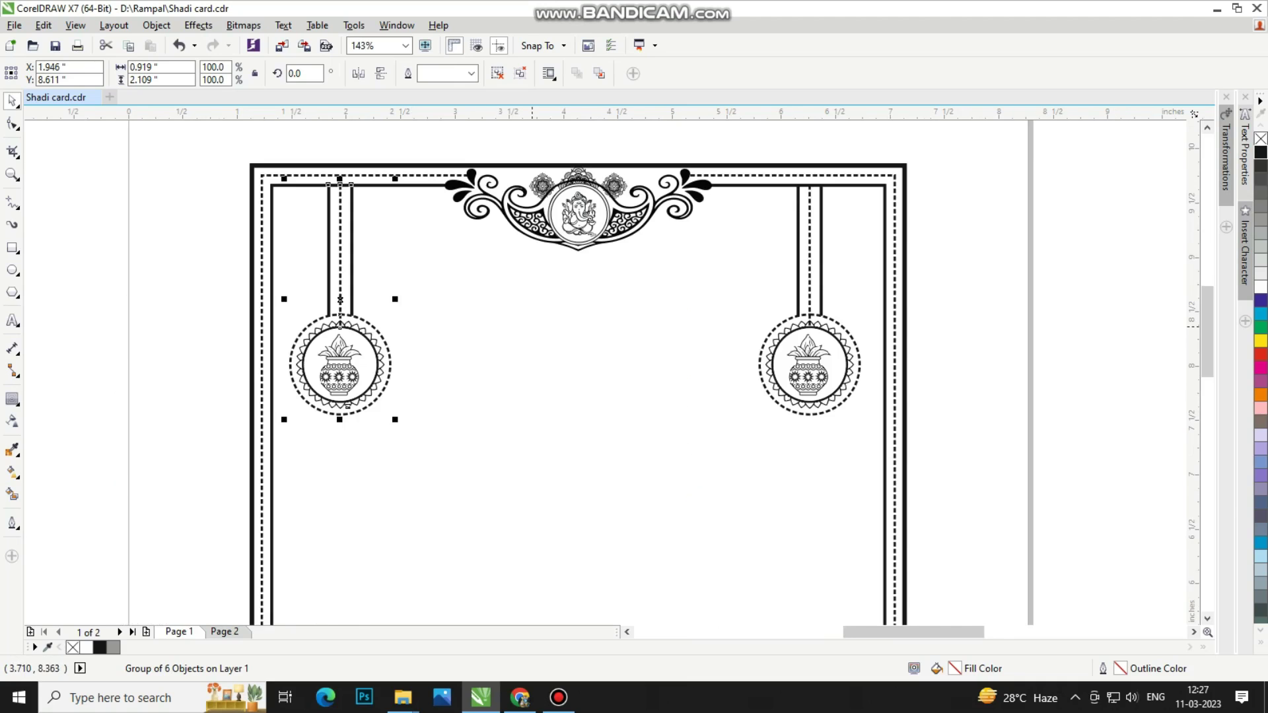
scroll(1105, 384, down, 3)
Step: Move the round mandala from the loose artwork onto the card and align it with the frame's upper-left corner
click(76, 268)
drag(76, 267, 735, 310)
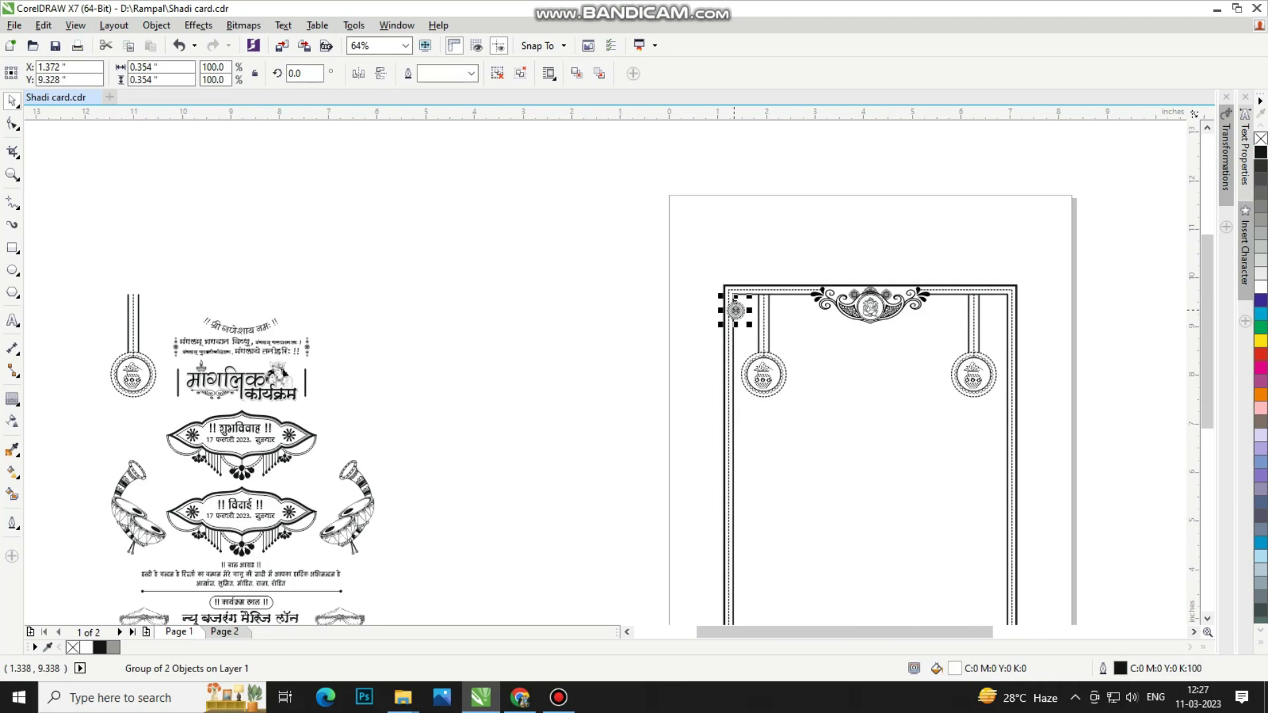
key(F2)
drag(696, 269, 821, 368)
shift+click(723, 303)
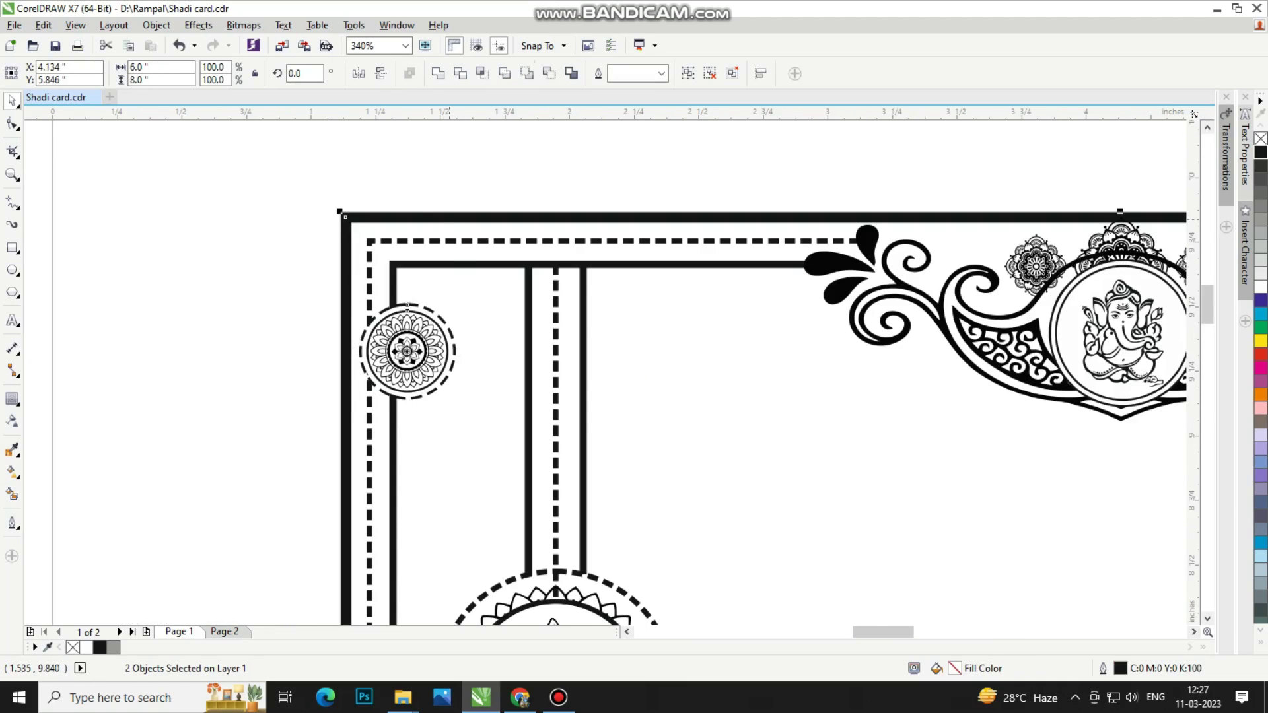
drag(452, 345, 435, 257)
drag(292, 191, 488, 333)
key(F3)
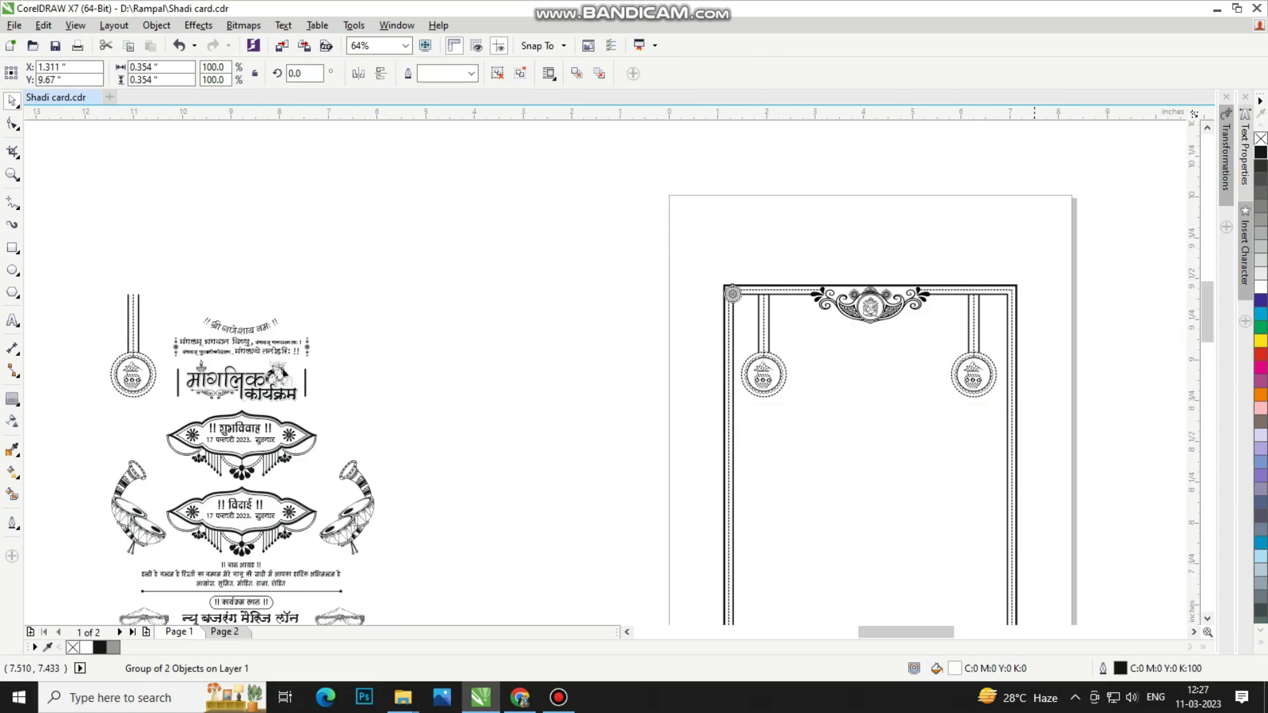
Step: Place a copy of the corner mandala on the frame's upper-right corner, aligned with the outer border
scroll(965, 309, up, 3)
shift+click(1141, 228)
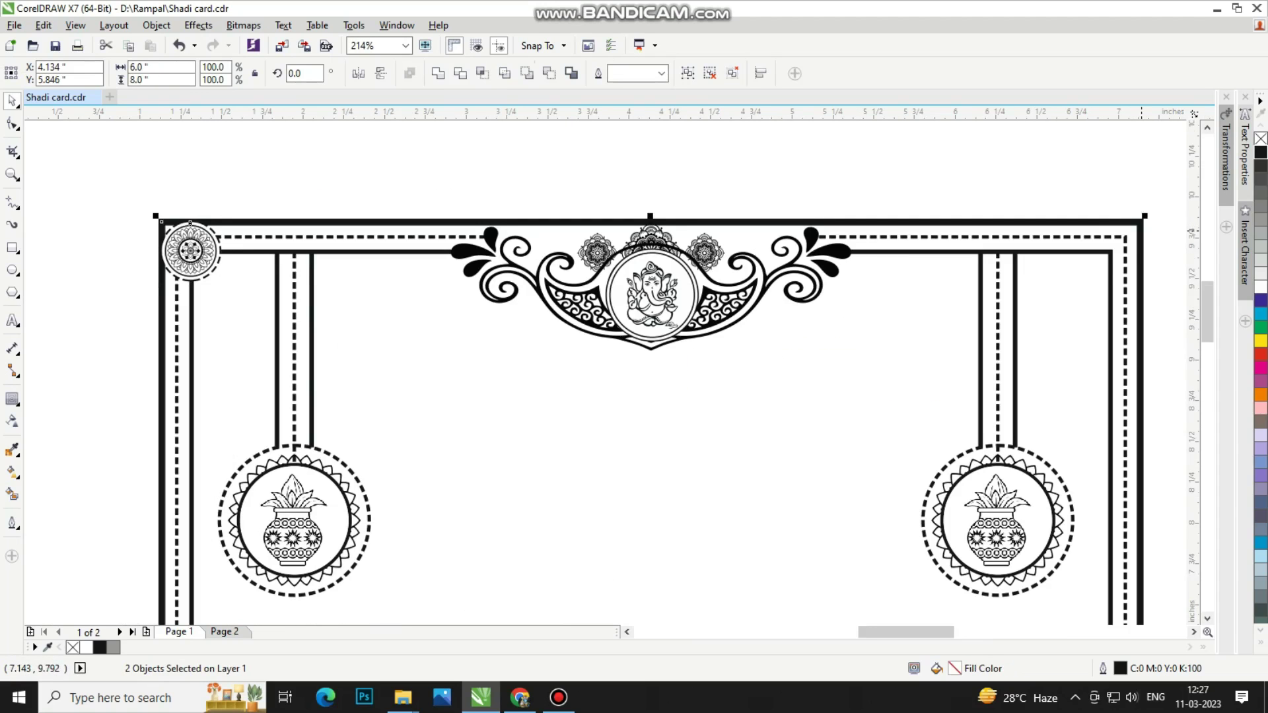
key(Escape)
click(558, 698)
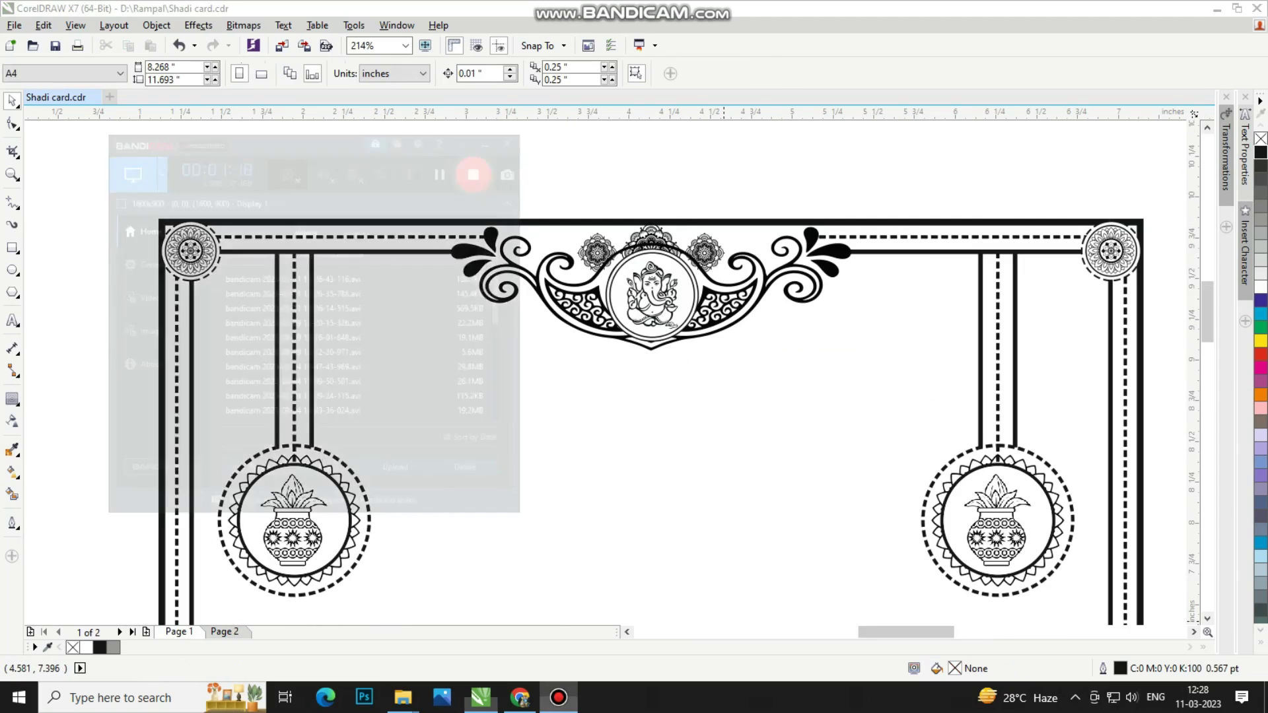
click(558, 697)
Step: Copy both upper corner mandalas to the frame's two lower corners, aligned with the outer border's bottom edge
scroll(964, 311, down, 3)
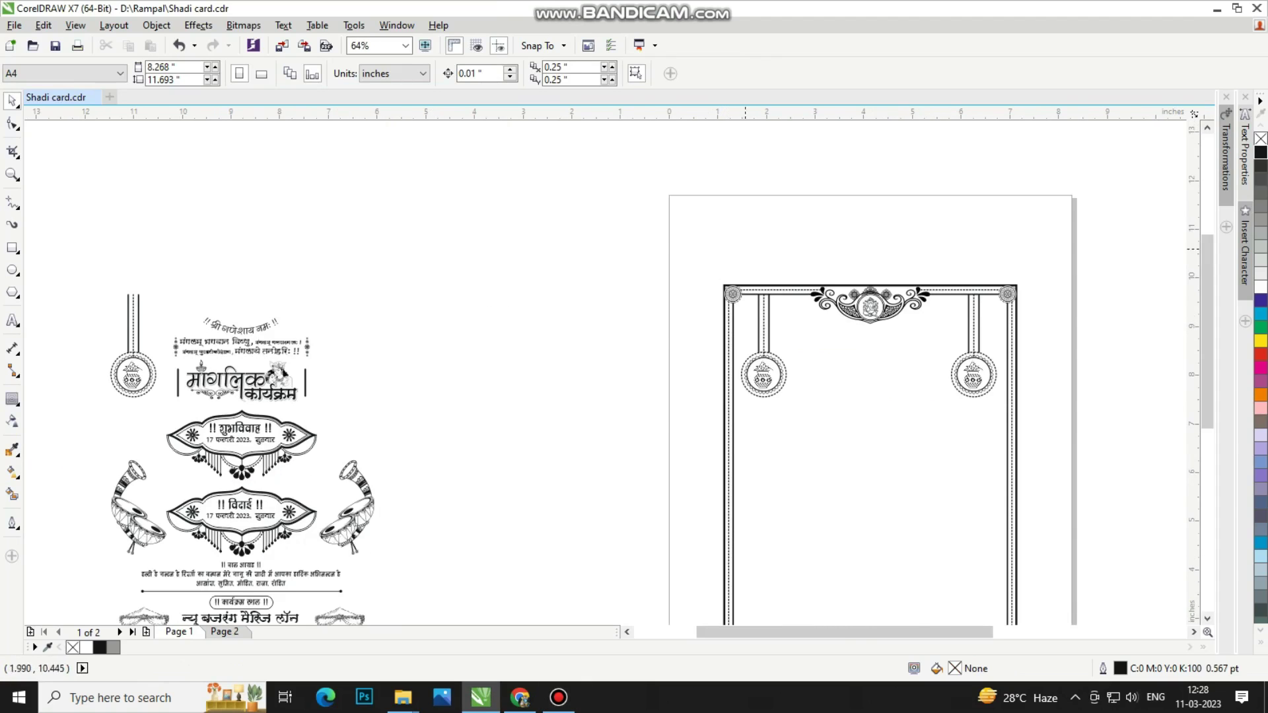
scroll(745, 249, up, 2)
key(Tab)
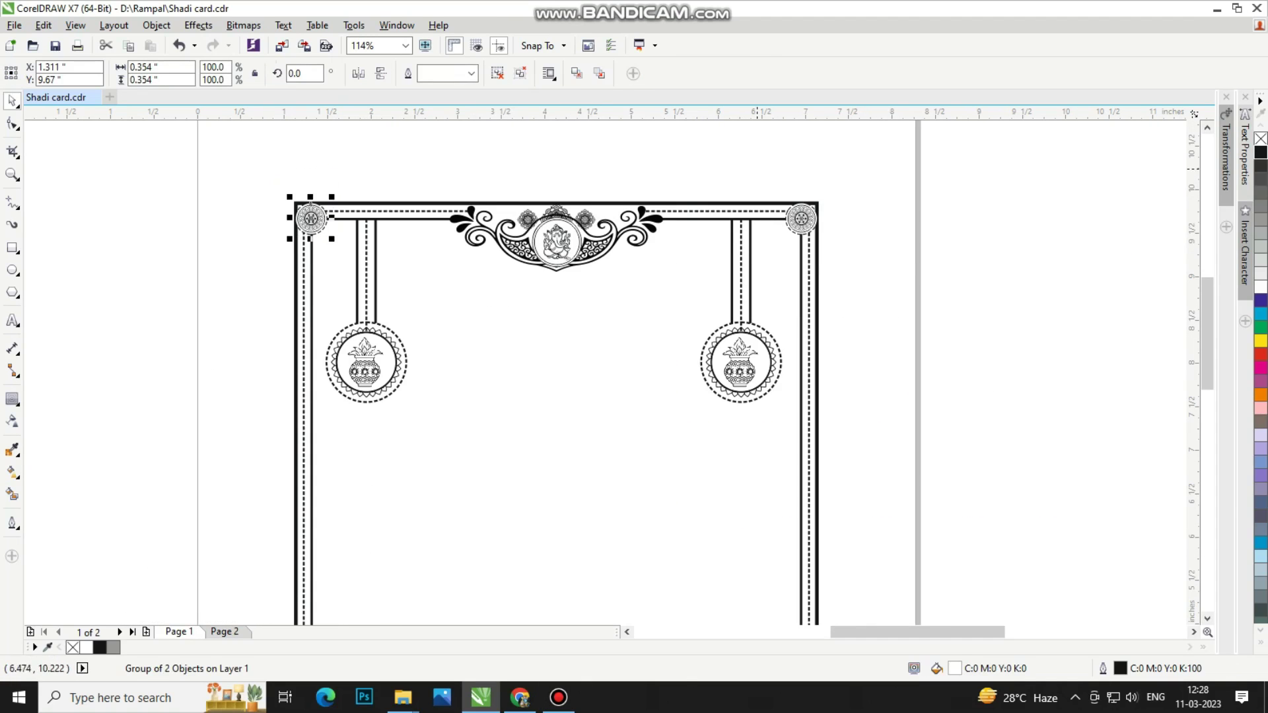
shift+click(801, 217)
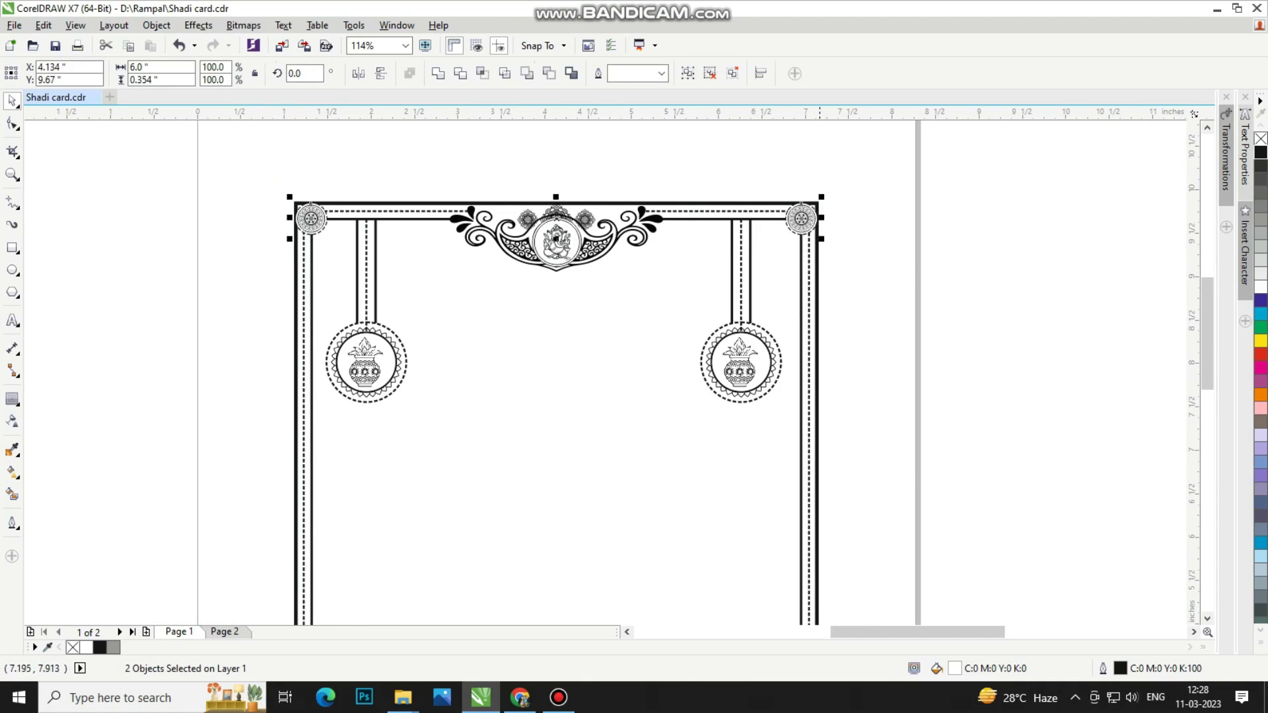
shift+click(819, 361)
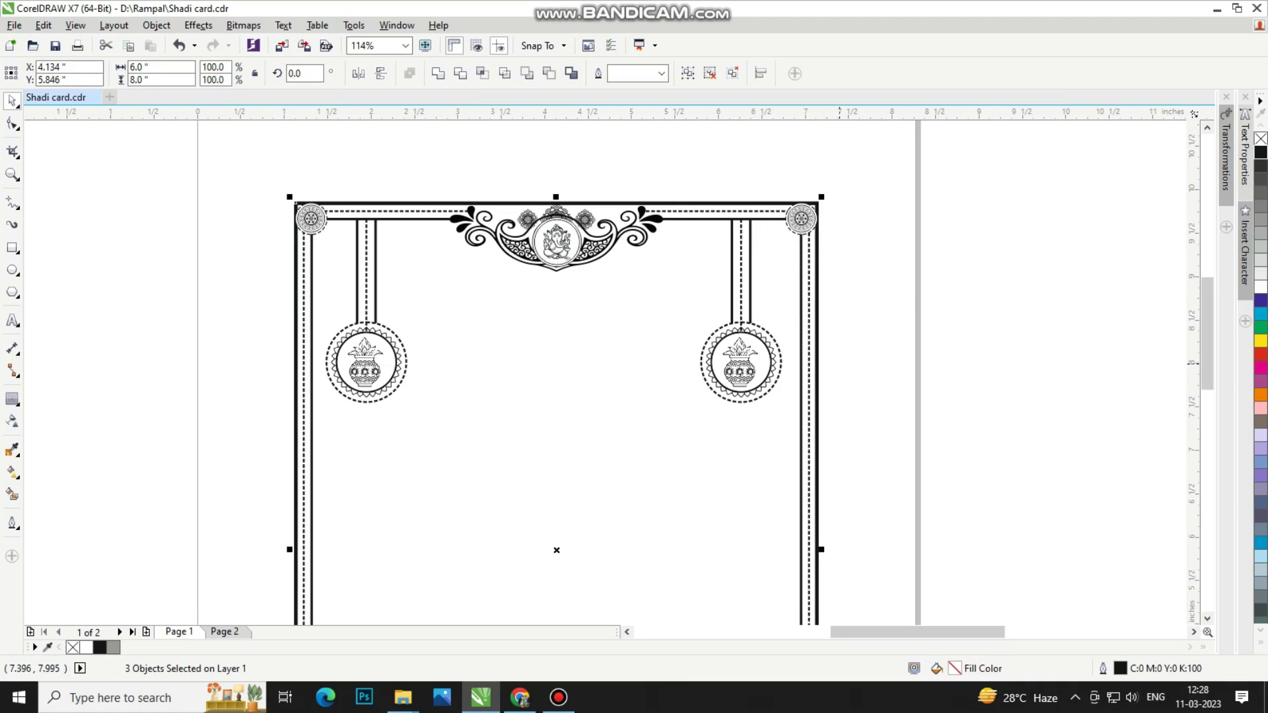
key(F3)
scroll(289, 244, down, 1)
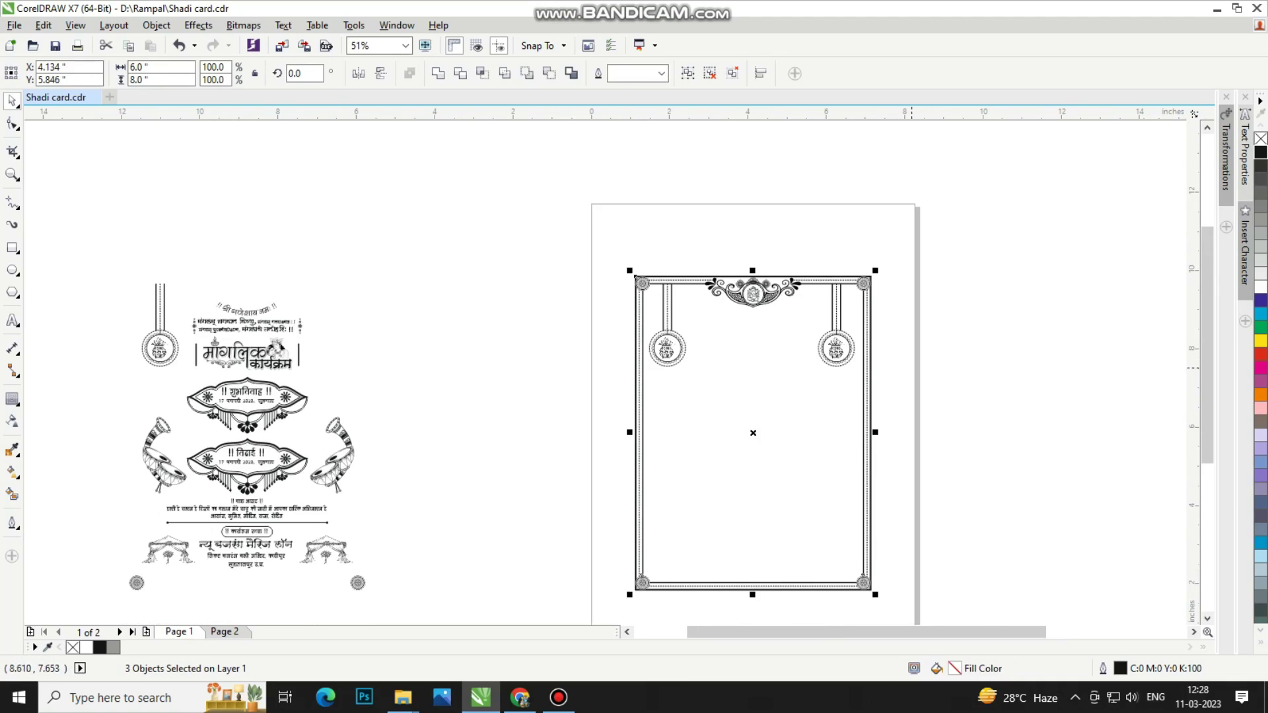
Step: Move the curved "!! श्री गणेशाय नमः !!" text beneath the Ganesha ornament, centre it on the frame and nudge it slightly upward
drag(80, 233, 931, 427)
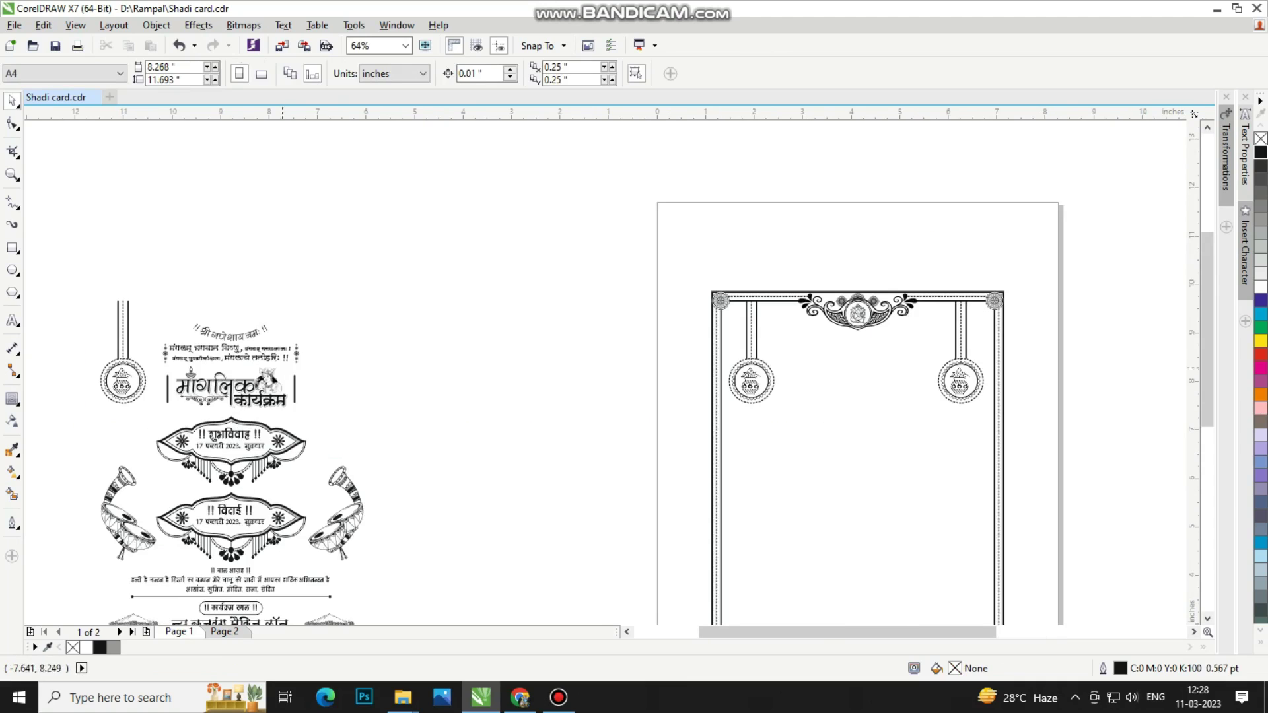
drag(245, 336, 867, 335)
shift+click(867, 336)
scroll(867, 336, up, 4)
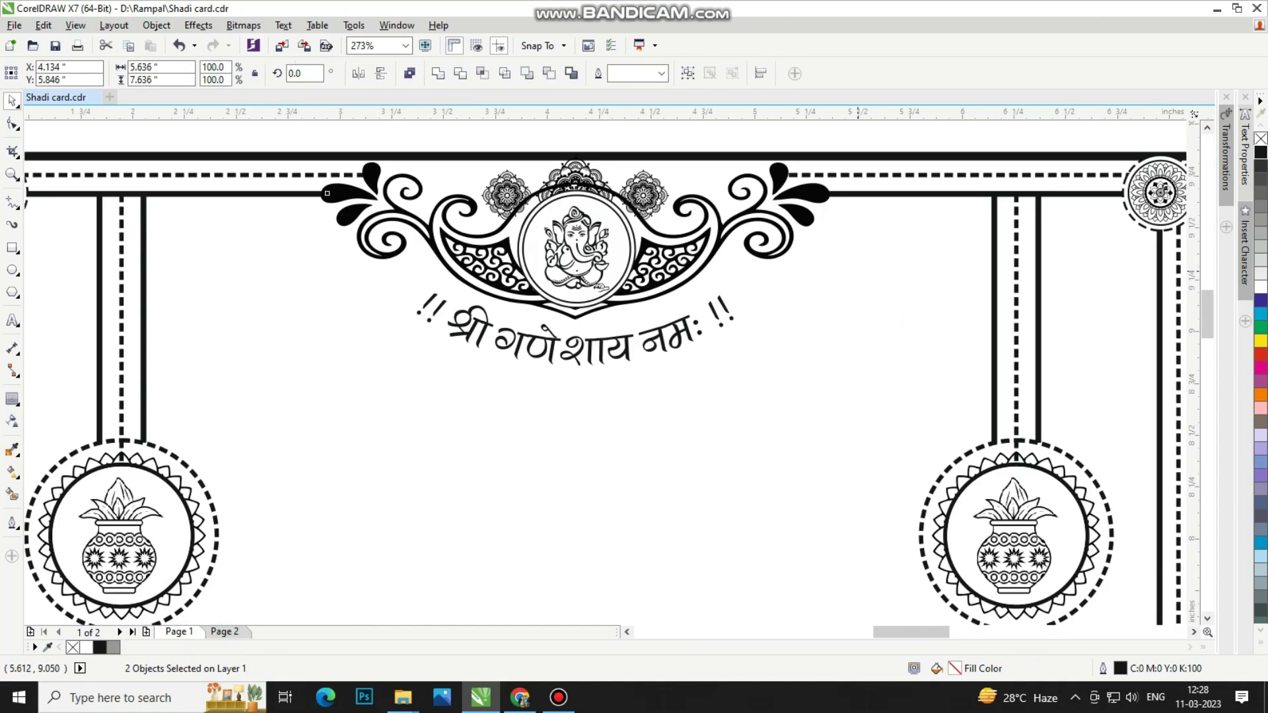
click(594, 340)
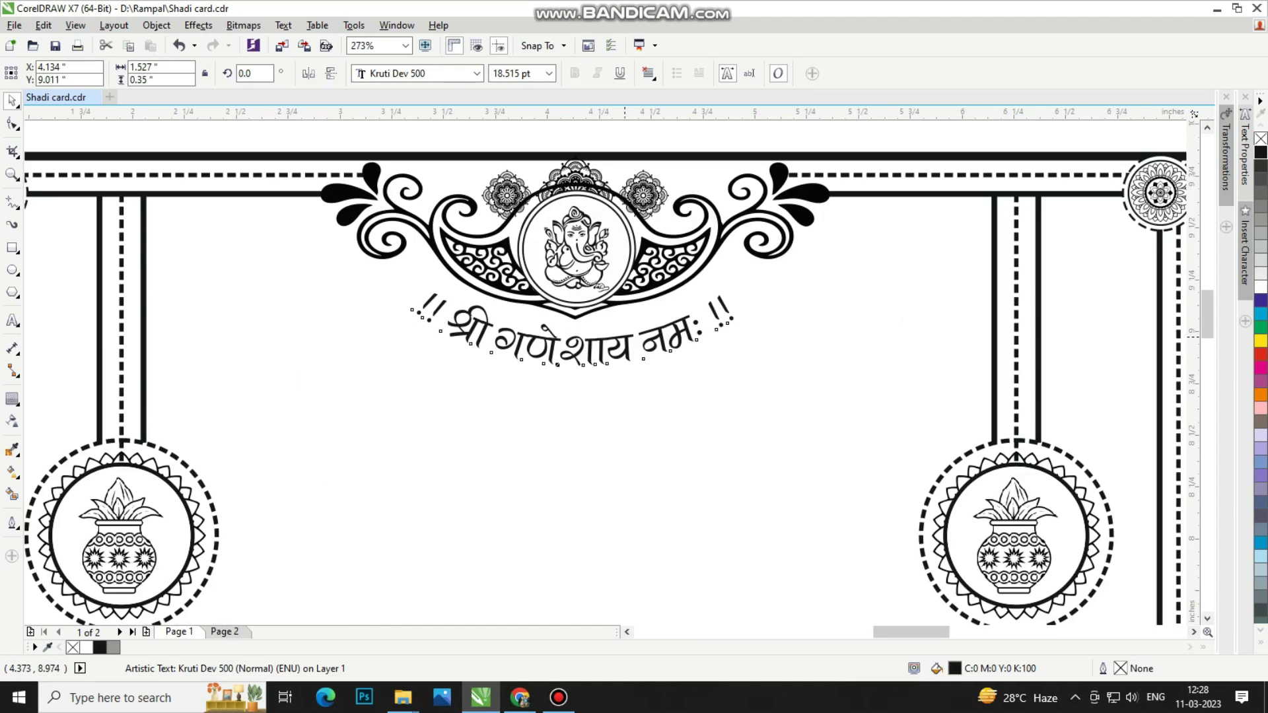
scroll(673, 323, down, 5)
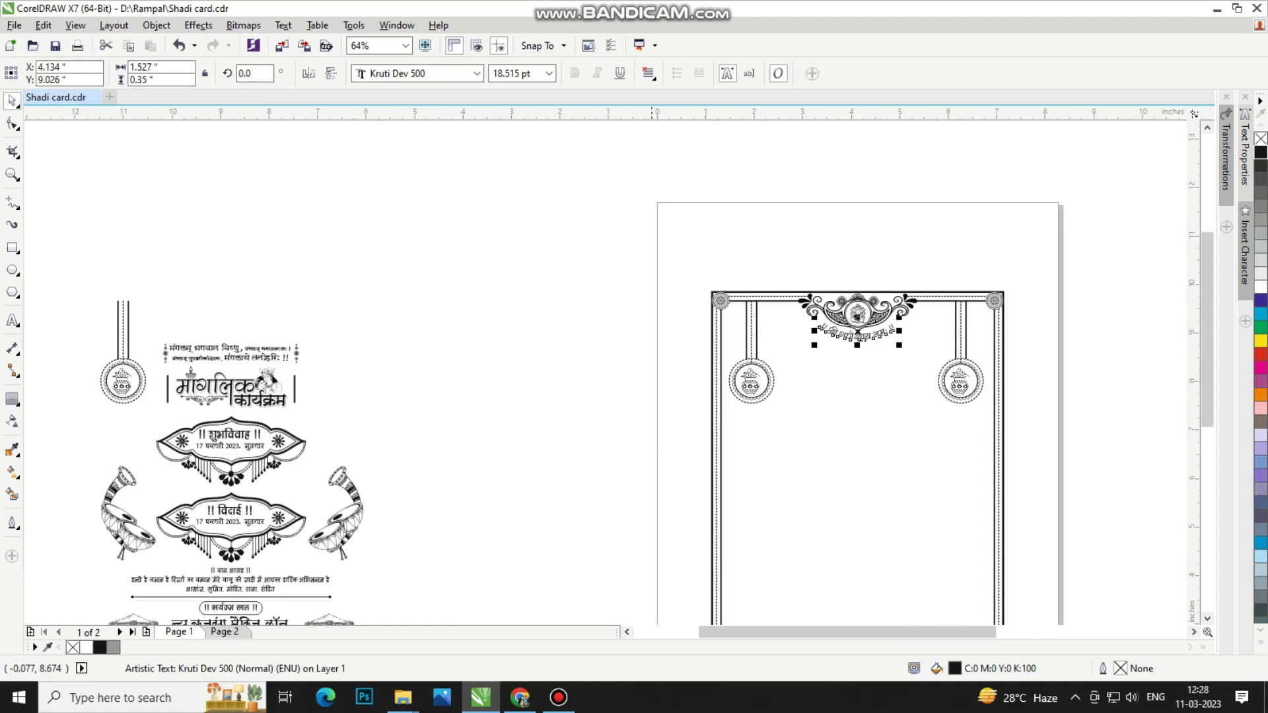
Step: Group the two-line Sanskrit verse from the loose artwork and centre it on the frame beneath the curved Ganesha text
scroll(330, 446, up, 1)
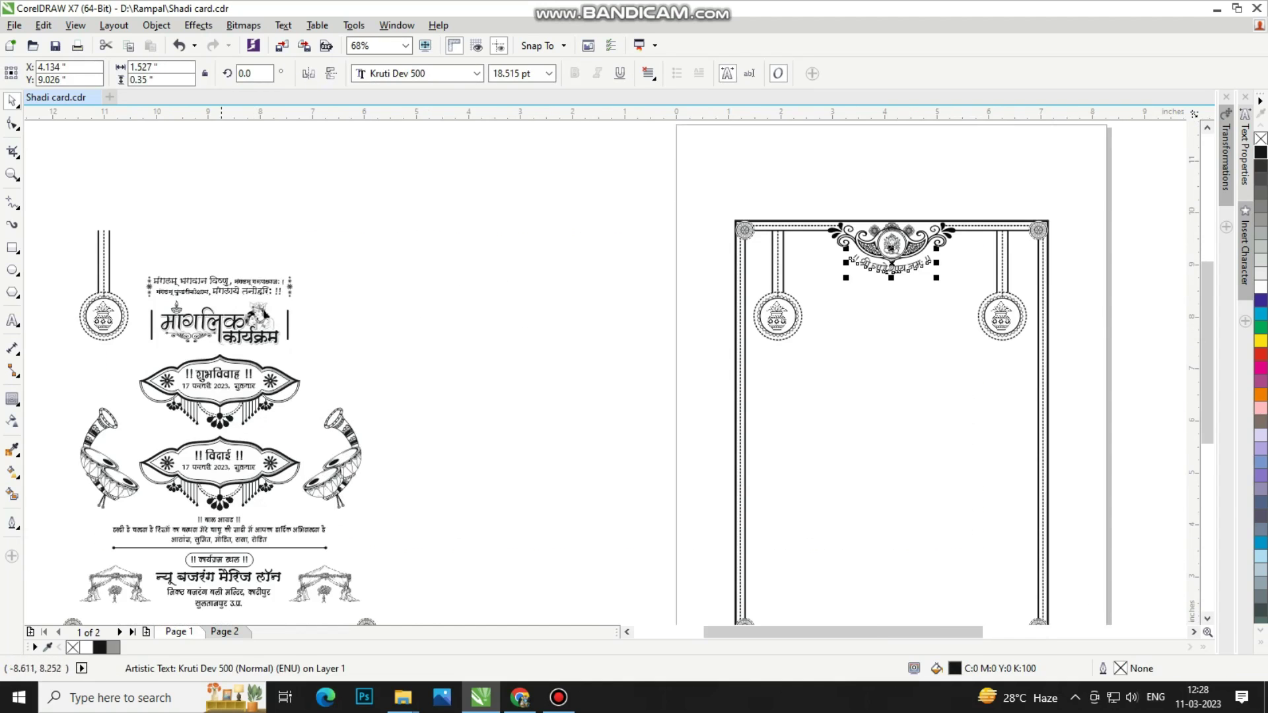
drag(129, 251, 295, 301)
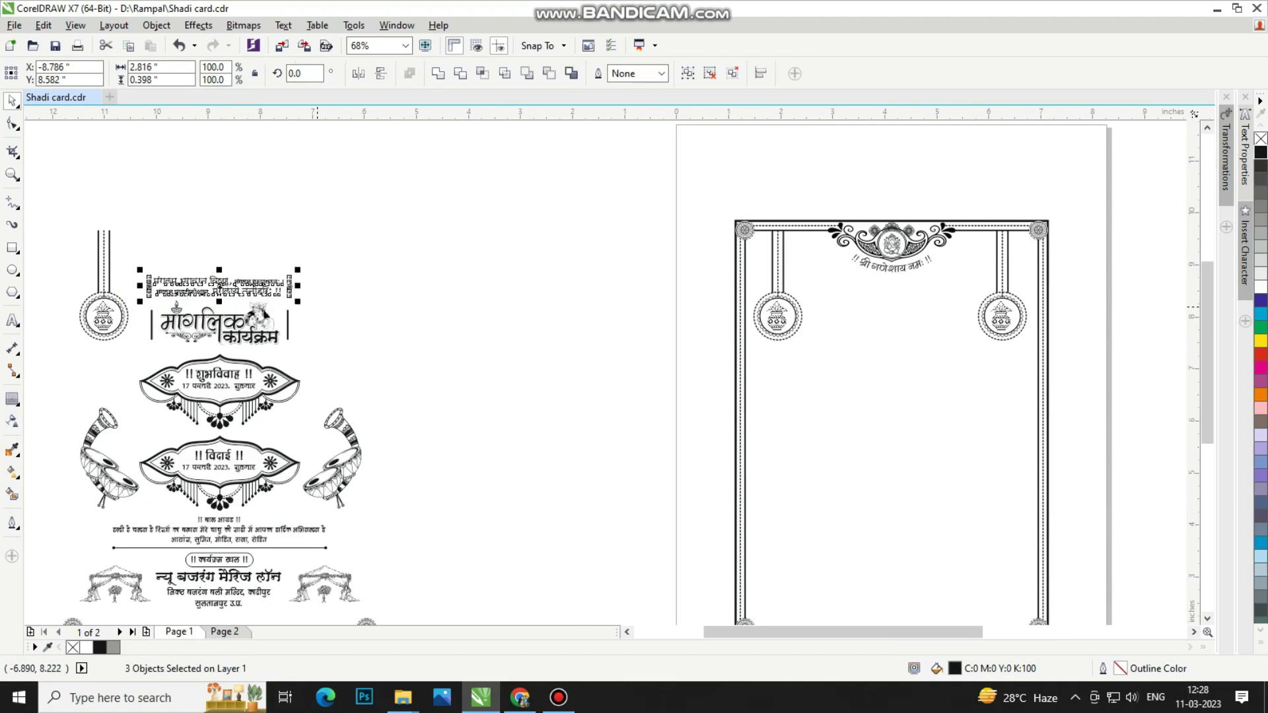
key(ctrl+g)
shift+click(925, 344)
key(c)
key(Escape)
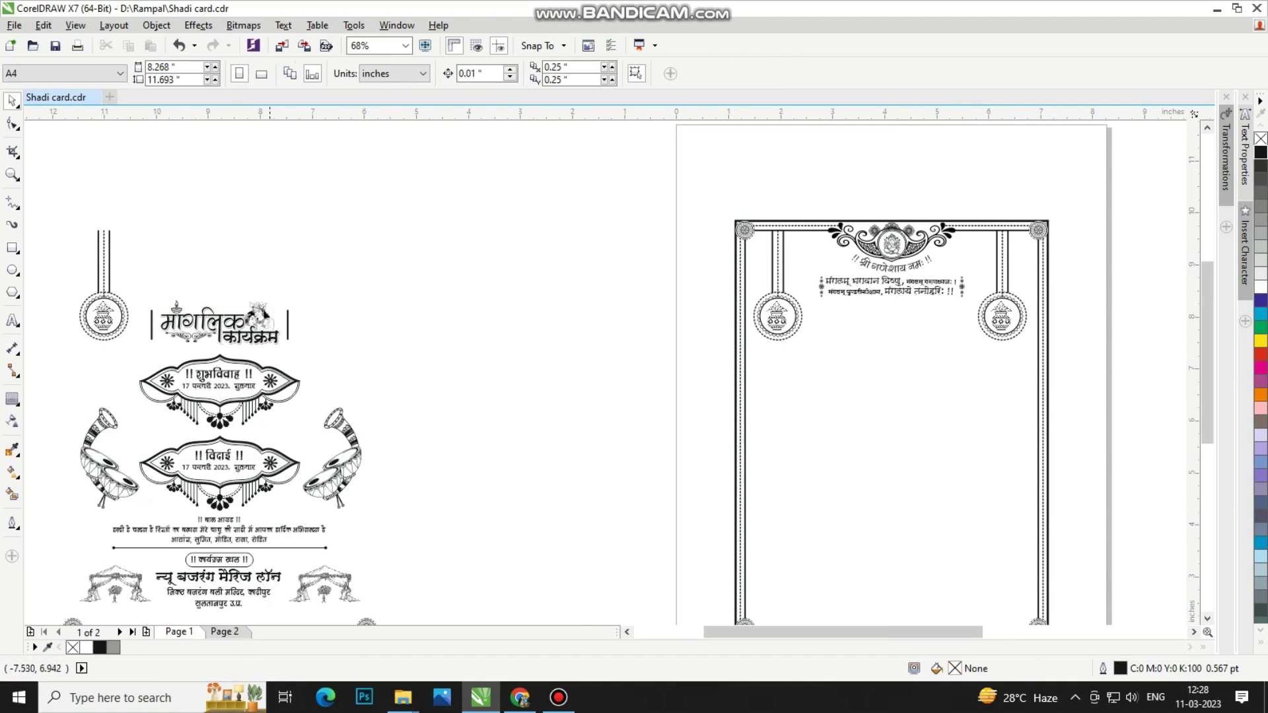
Step: Centre the grouped "मांगलिक कार्यक्रम" title on the frame beneath the verse
drag(329, 277, 143, 350)
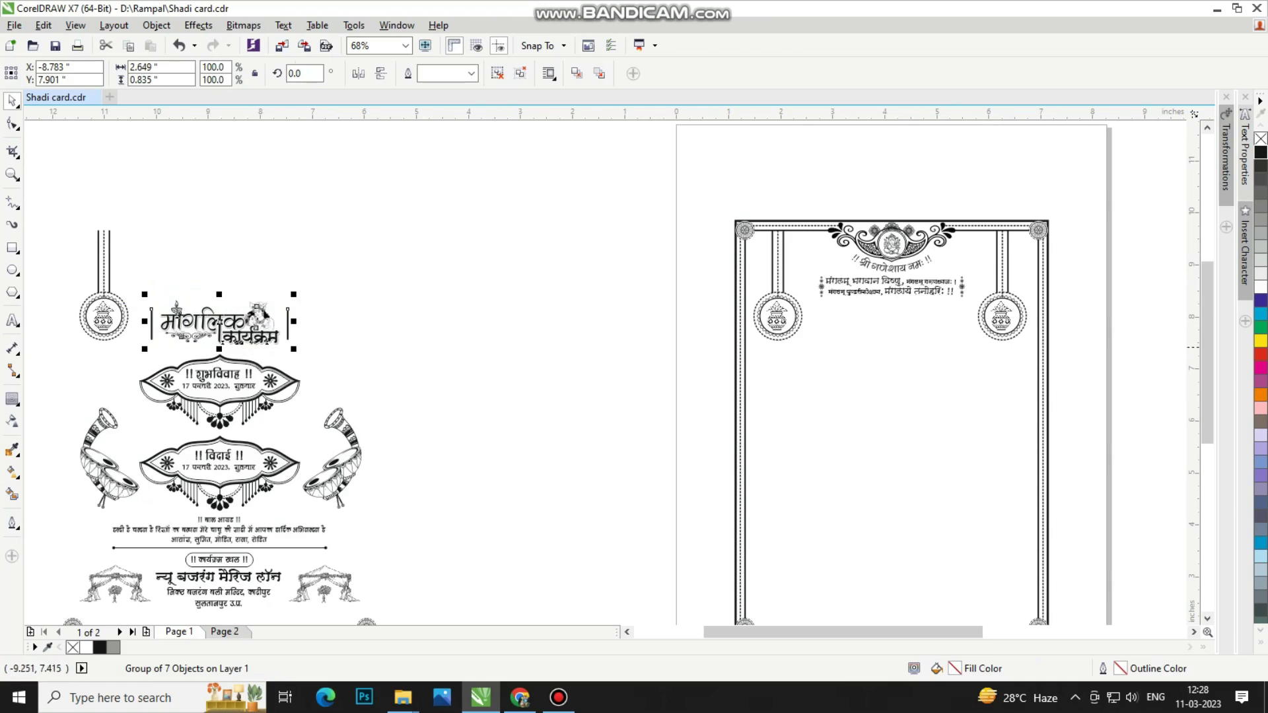
shift+click(926, 344)
key(c)
key(Escape)
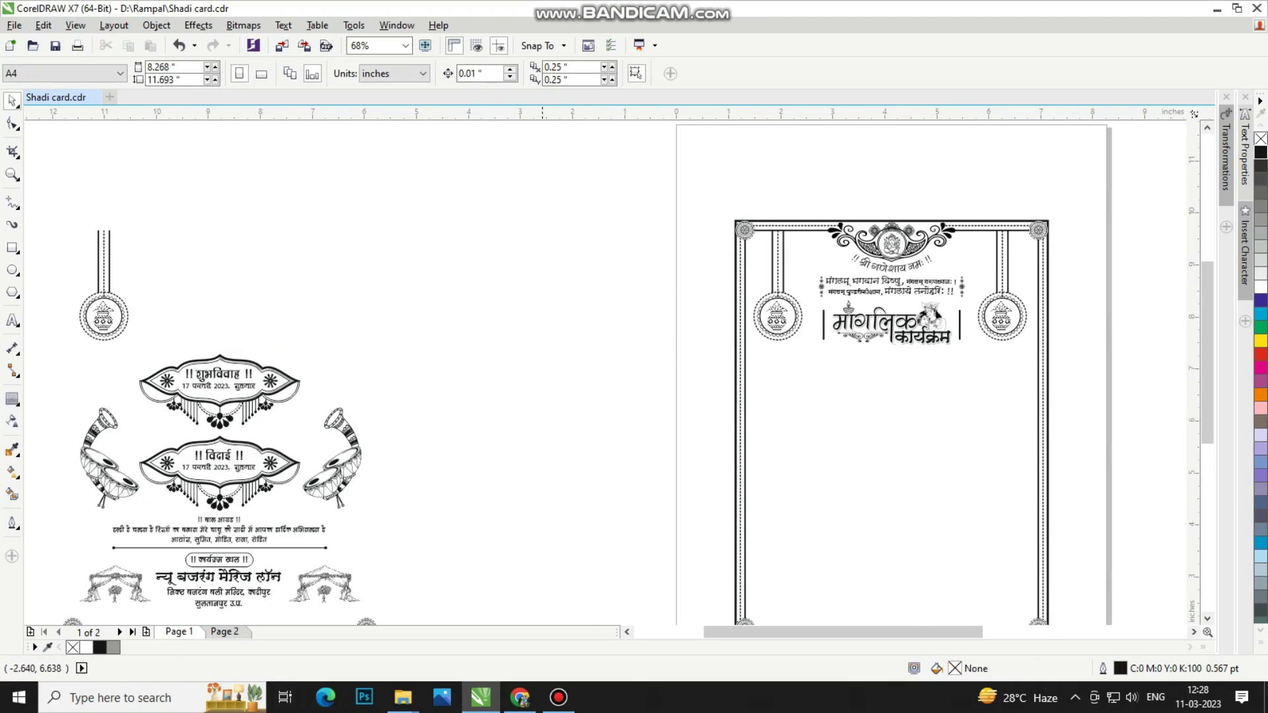
Step: Delete the leftover hanging kalash ornament from the loose artwork
scroll(351, 429, down, 1)
drag(110, 244, 208, 382)
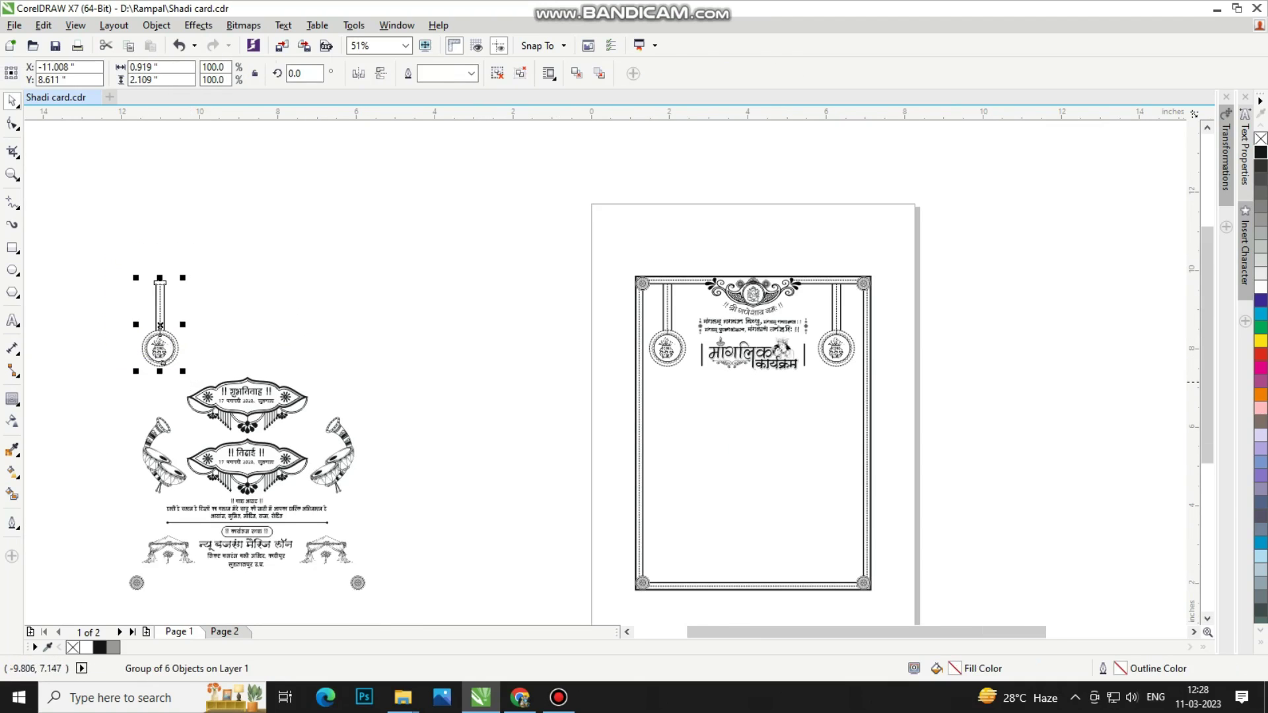
key(Delete)
Step: Group the "!! शुभविवाह !!" banner with its date text and centre it horizontally on the frame
drag(149, 352, 321, 439)
key(ctrl+g)
shift+click(744, 401)
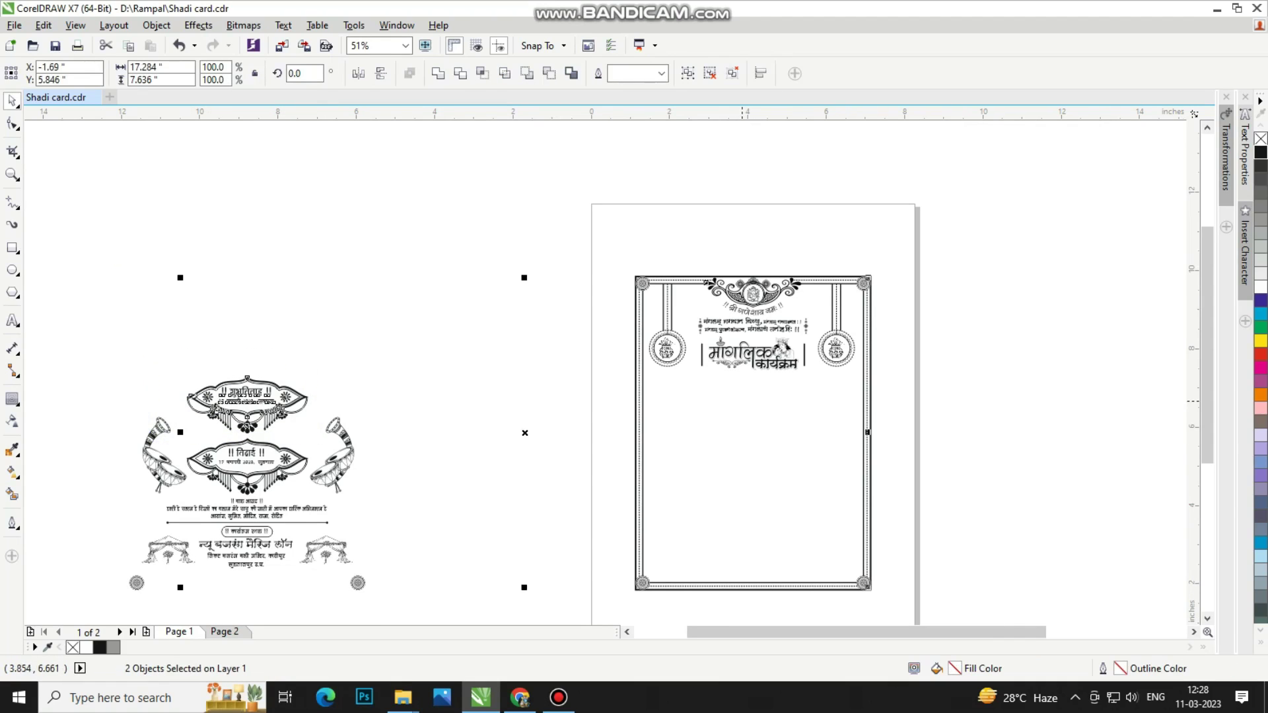
key(c)
key(Escape)
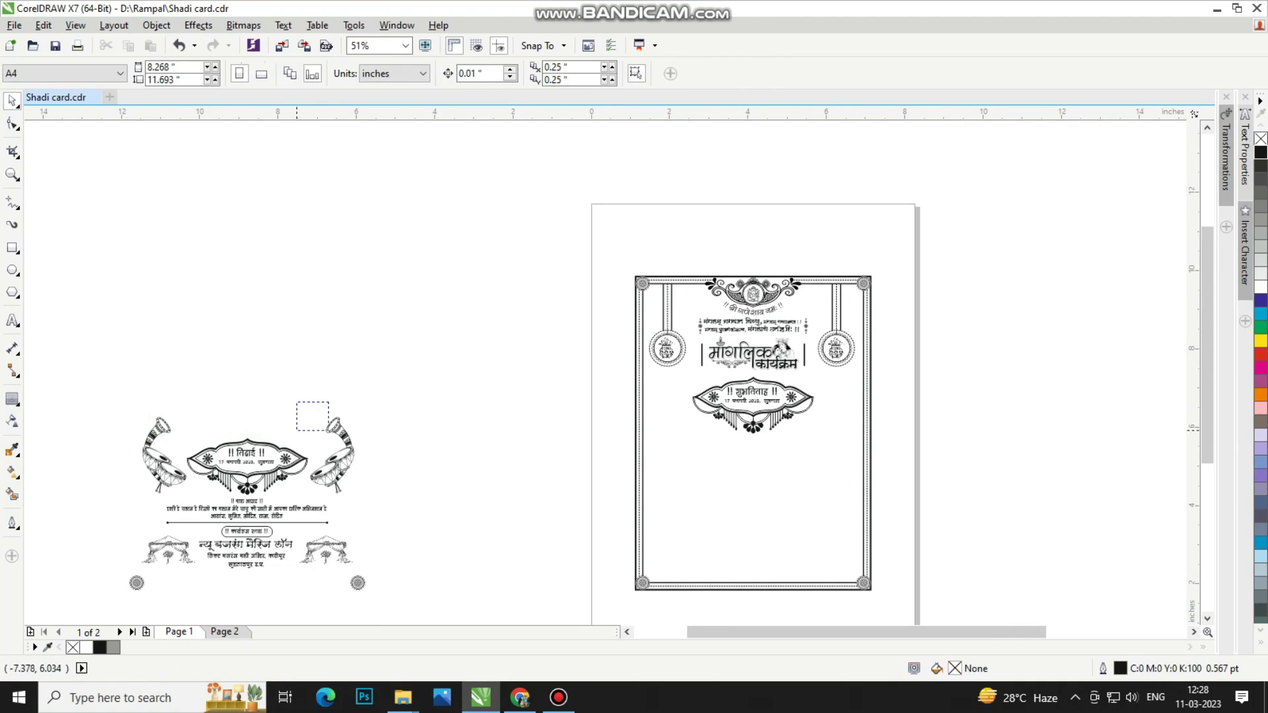
Step: Centre the "!! विदाई !!" banner and its date text on the frame below the first banner
drag(296, 430, 169, 499)
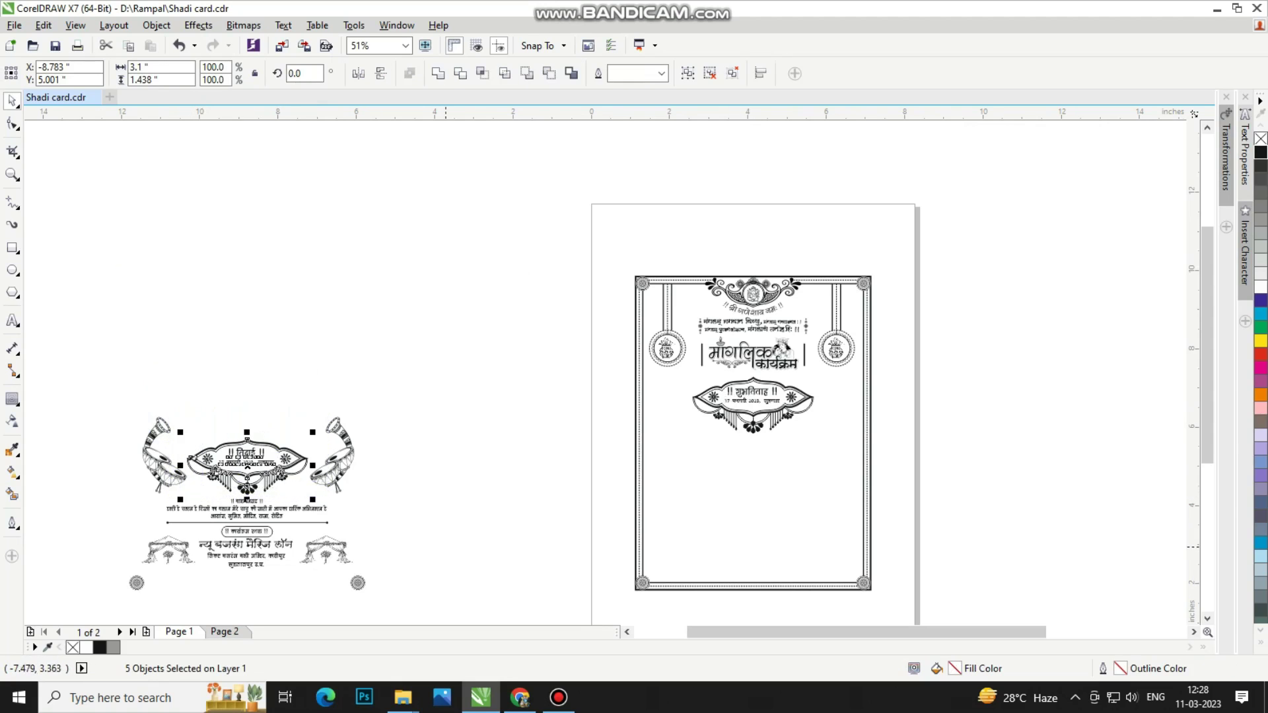
shift+click(637, 429)
key(c)
key(Escape)
Step: Move the right-hand drum and shehnai ornament from the loose artwork to the right side of the "विदाई" banner
drag(407, 500, 275, 389)
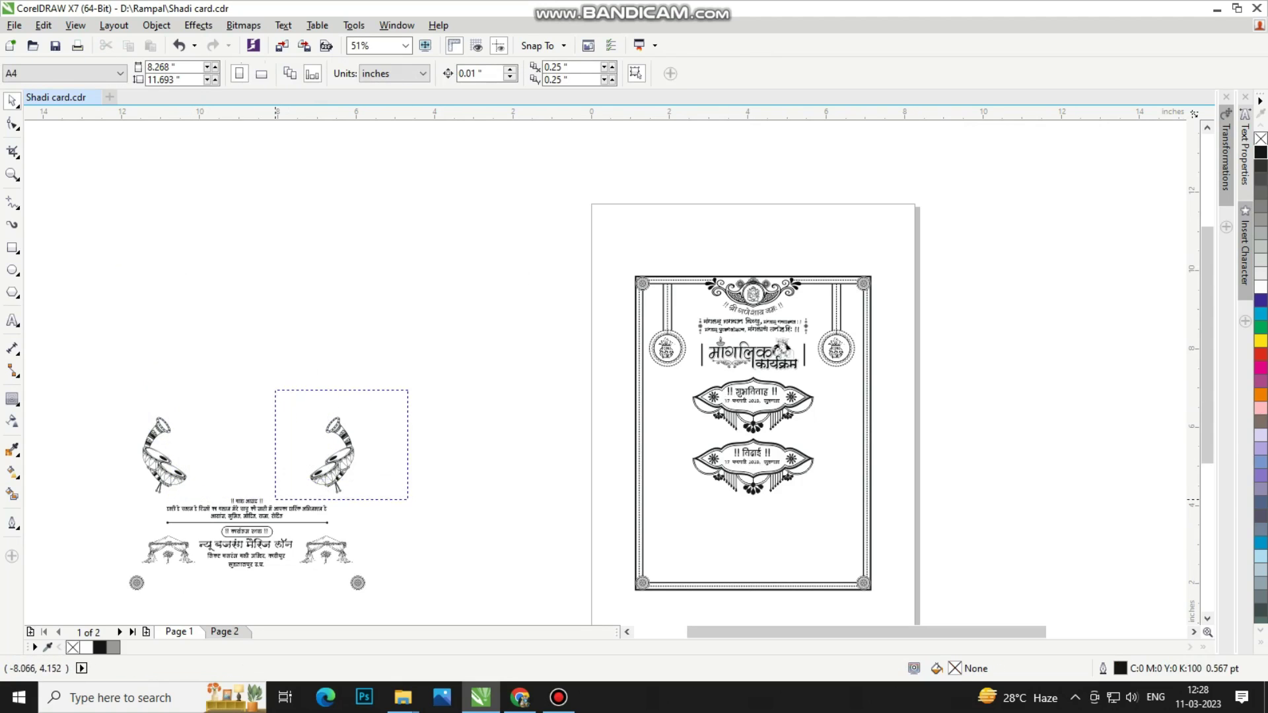
drag(338, 456, 836, 459)
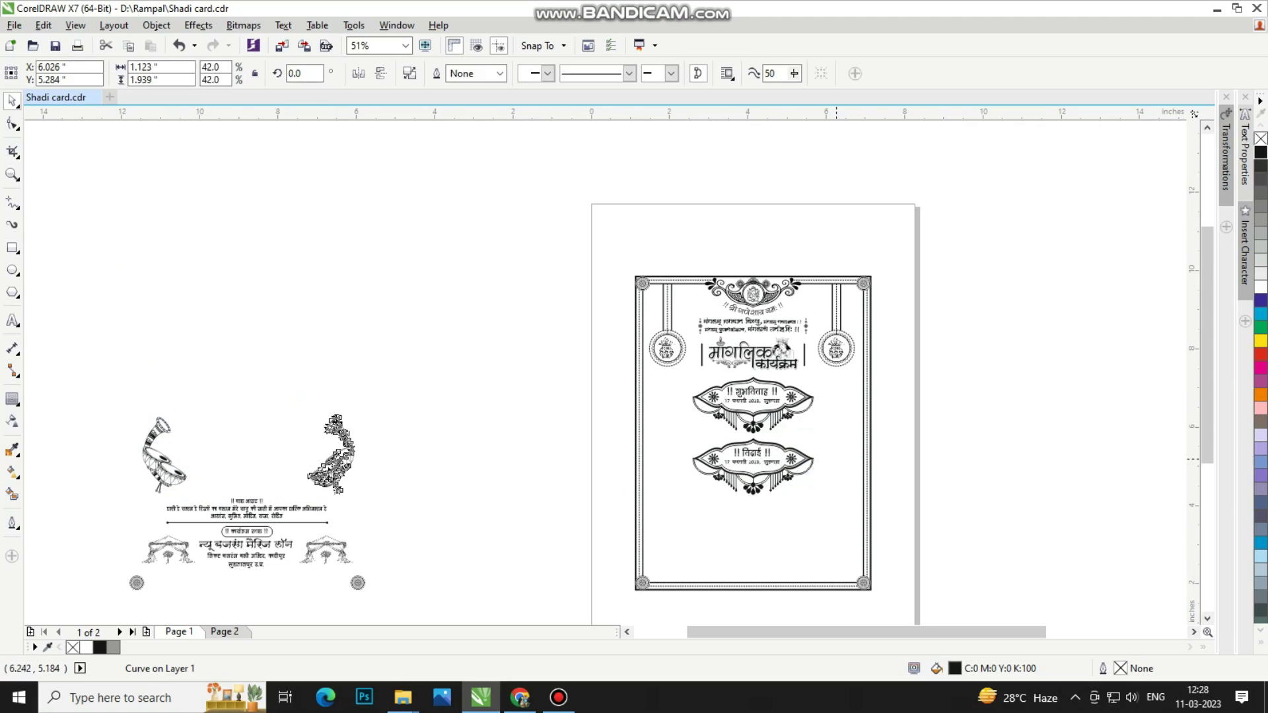
key(F2)
drag(849, 580, 737, 409)
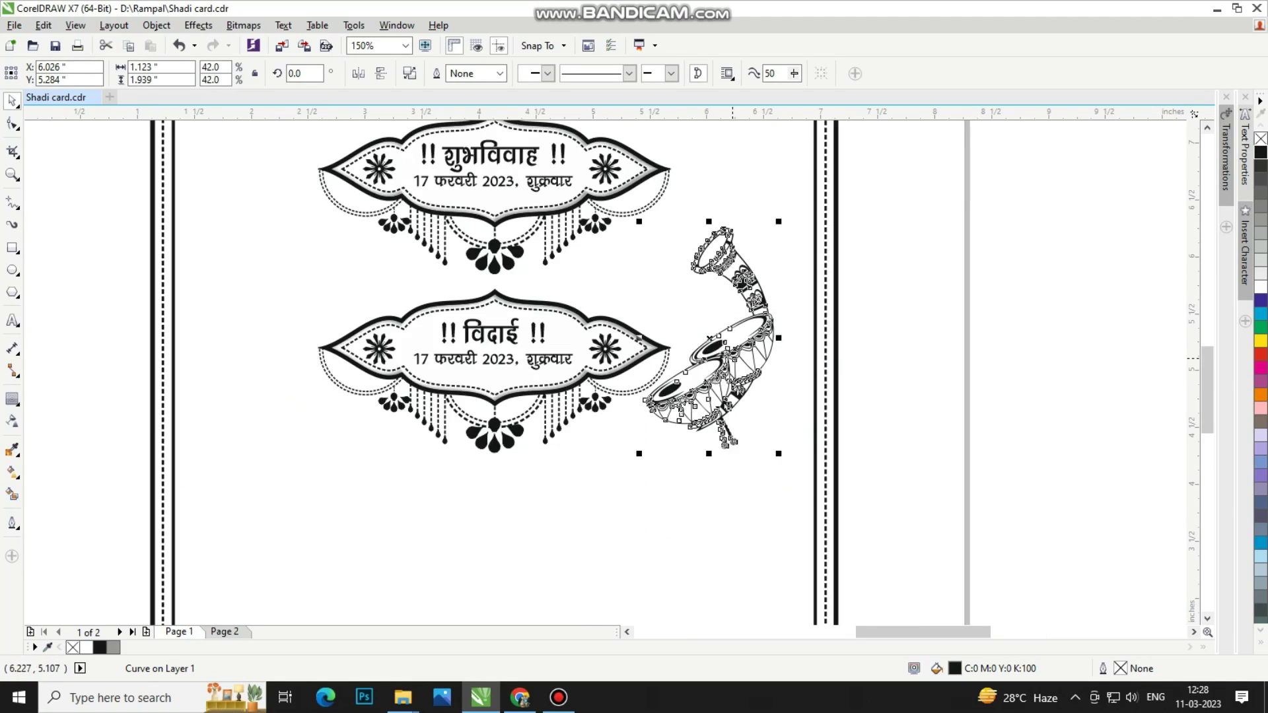
Step: Place a mirrored copy of the drum and shehnai ornament on the left side of the "विदाई" banner
drag(732, 359, 521, 338)
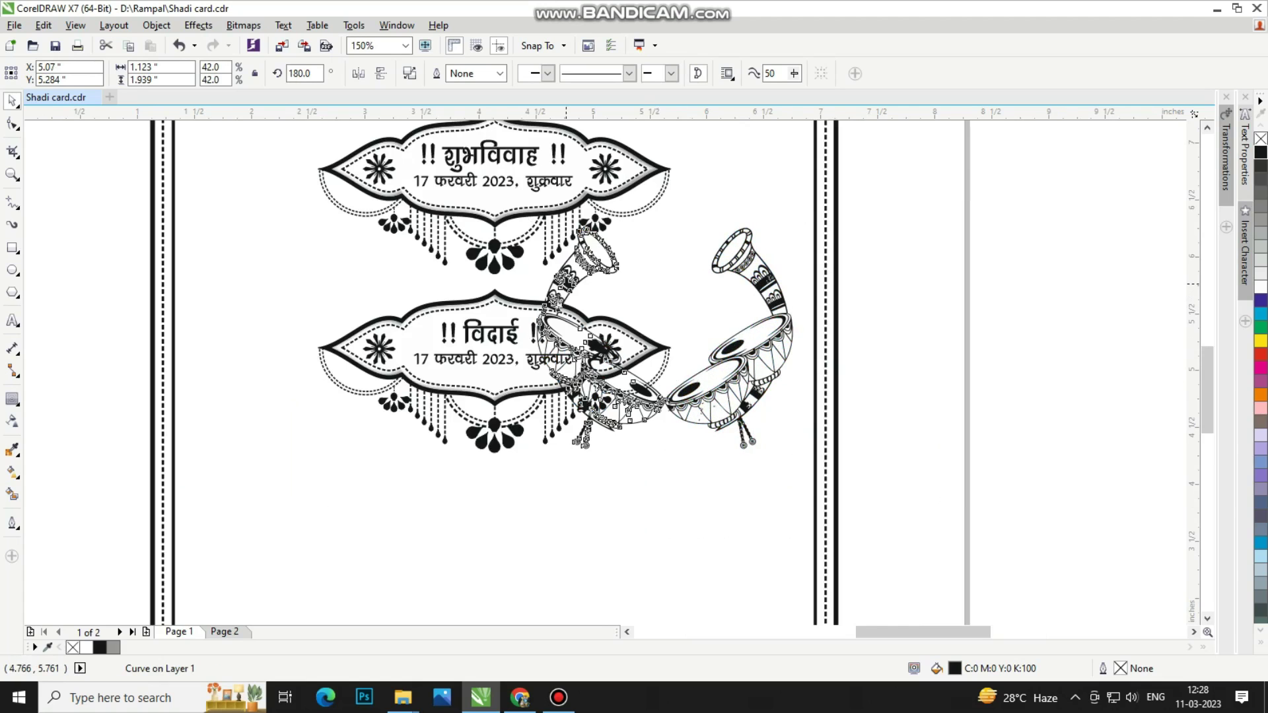
drag(566, 284, 227, 284)
scroll(742, 450, down, 3)
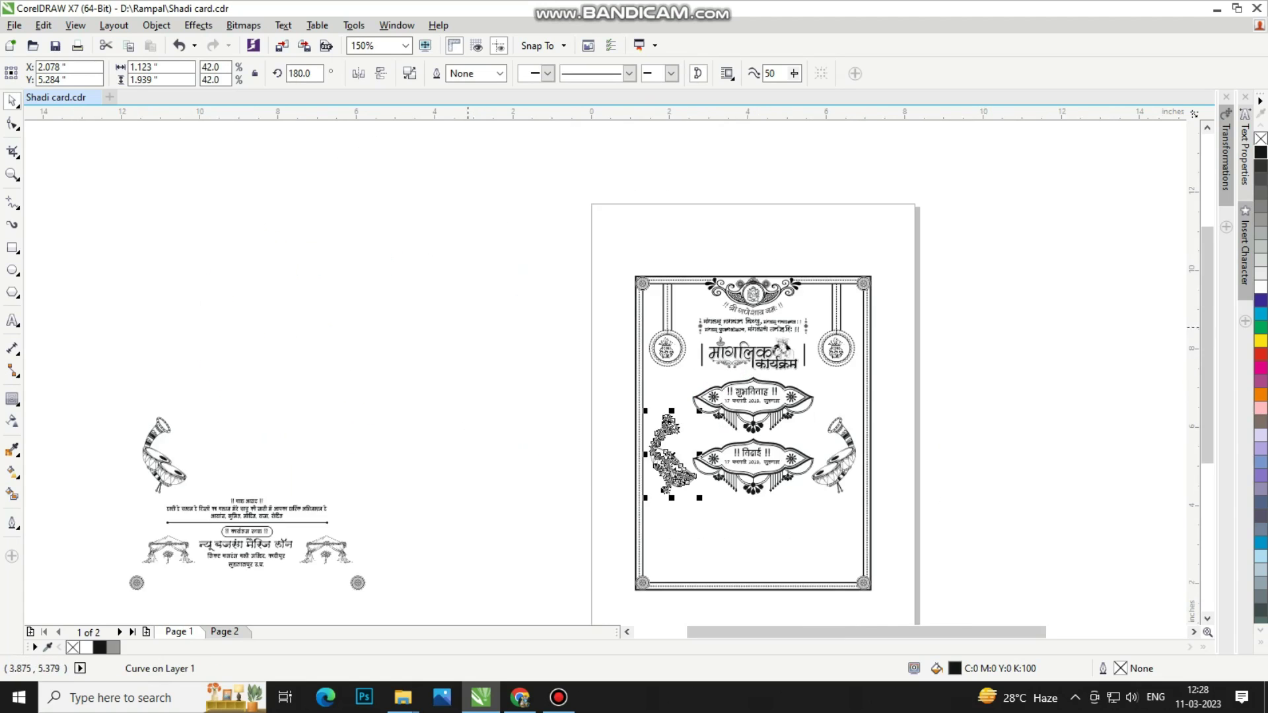
Step: Centre the "!! बाल आग्रह !!" text block on the frame beneath the "विदाई" banner
click(350, 489)
click(264, 509)
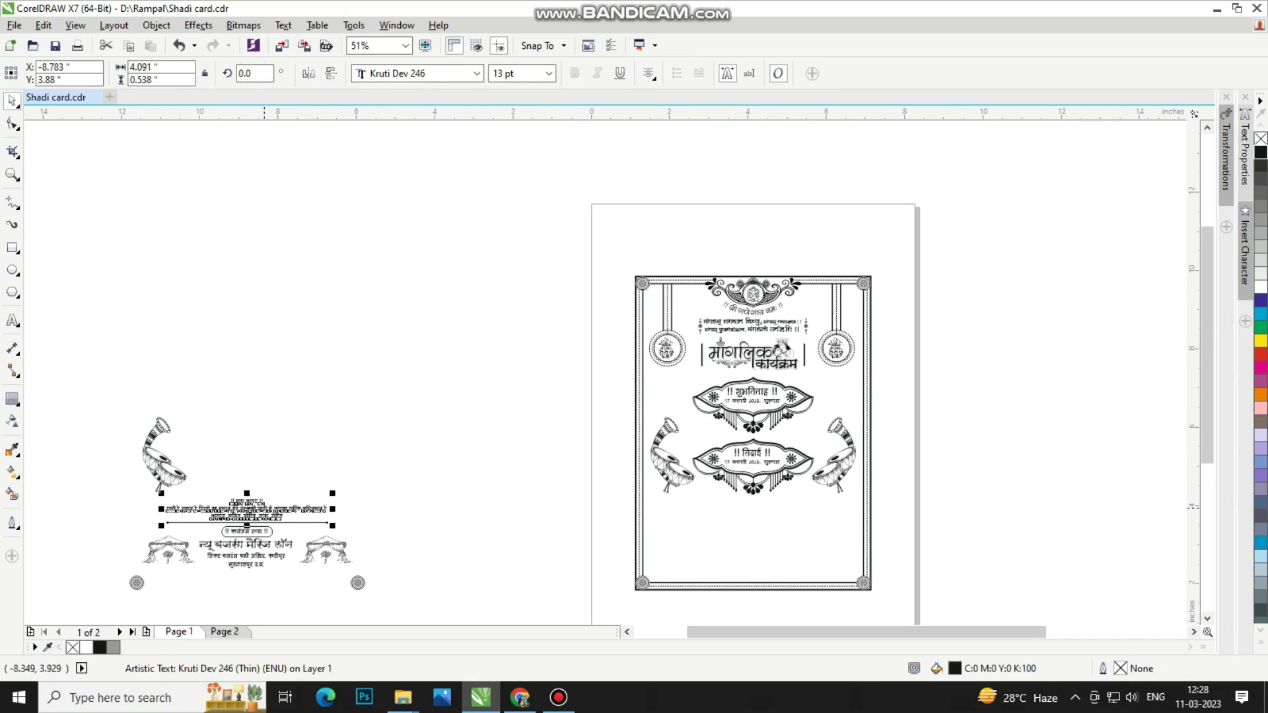
shift+click(790, 558)
key(c)
click(396, 543)
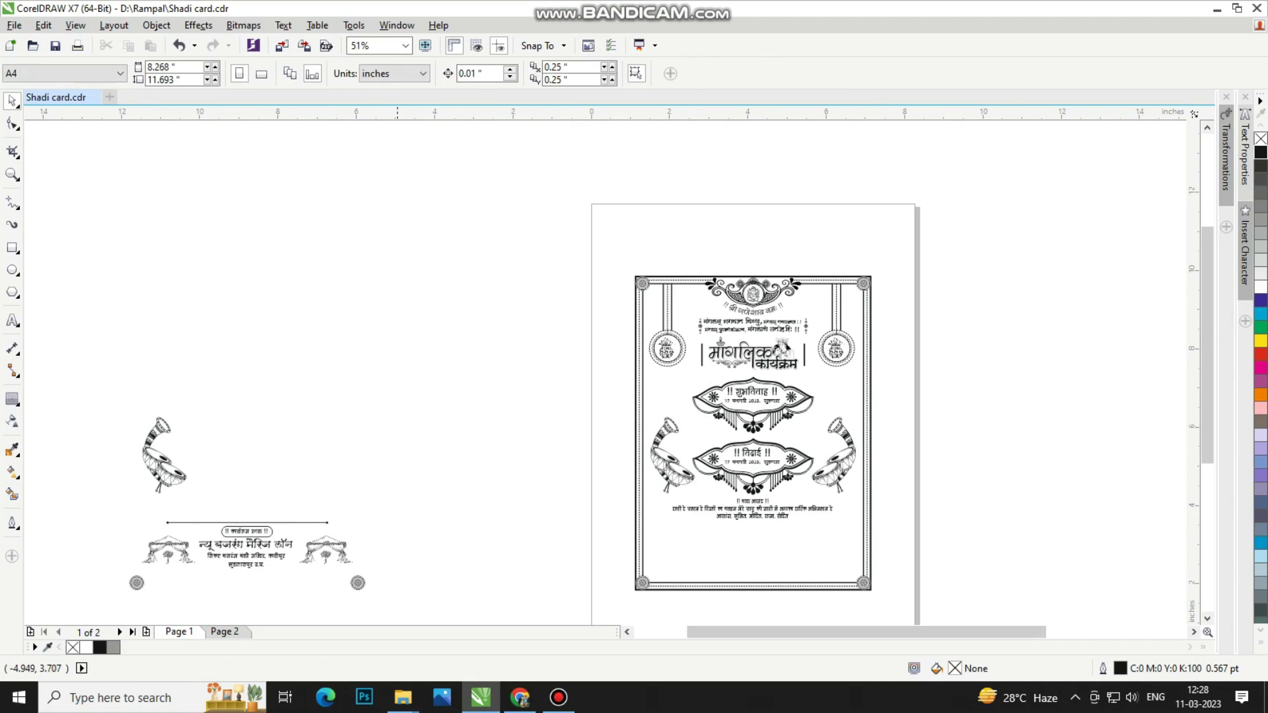
Step: Group the divider line, "कार्यक्रम स्थल" venue text and two mandap drawings, and centre the group on the frame
drag(398, 516, 129, 578)
key(ctrl+g)
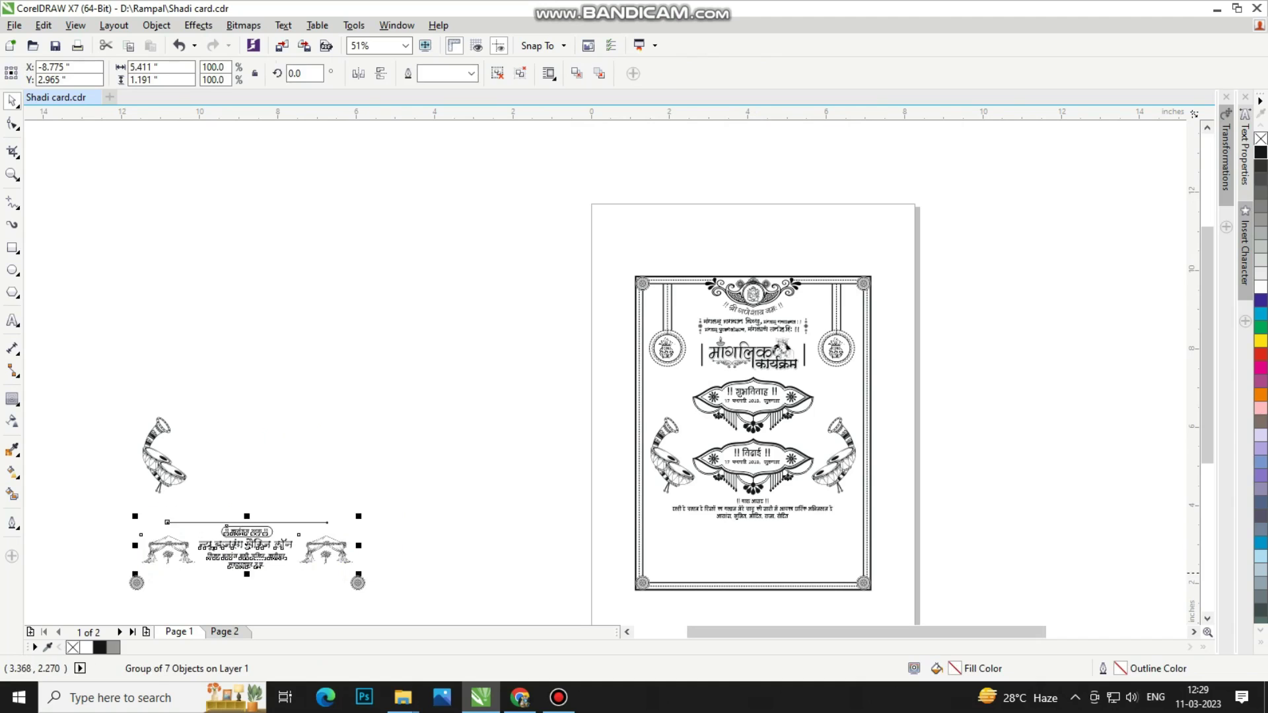
shift+click(722, 573)
key(c)
key(Escape)
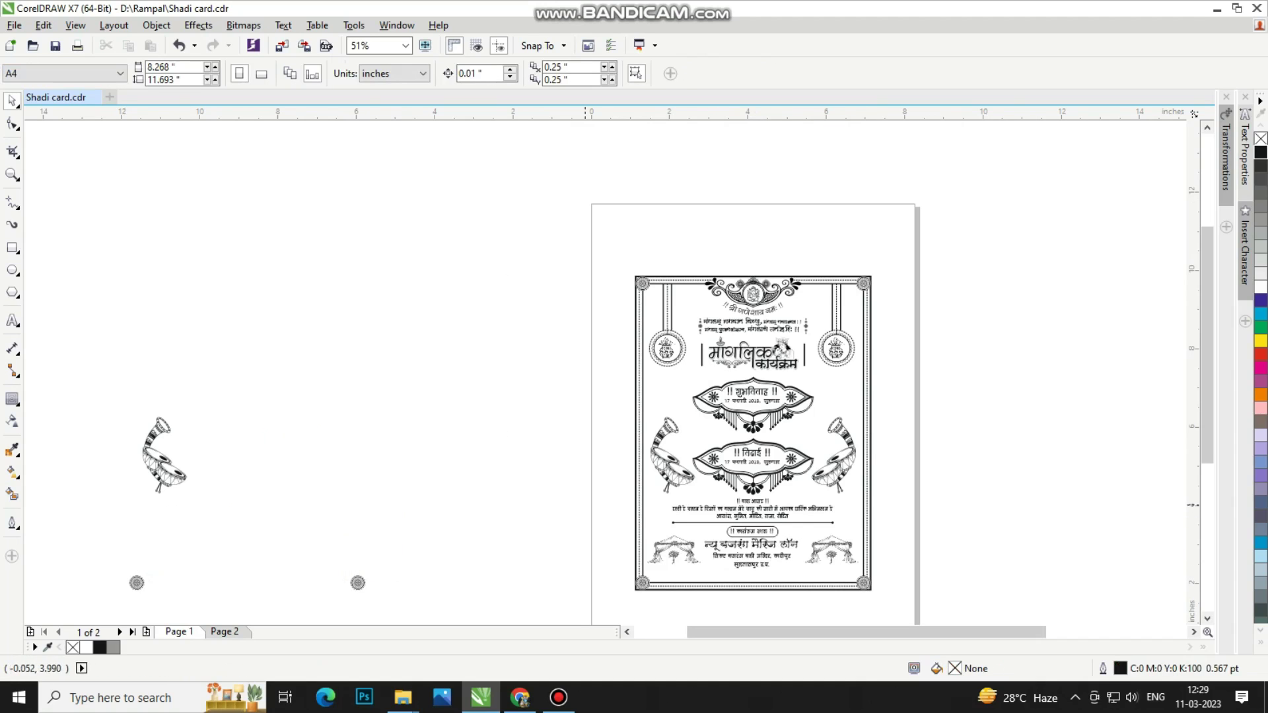
Step: Ungroup the nested groups of the finished second card beside the page to reach its lower decorative border
scroll(782, 346, down, 2)
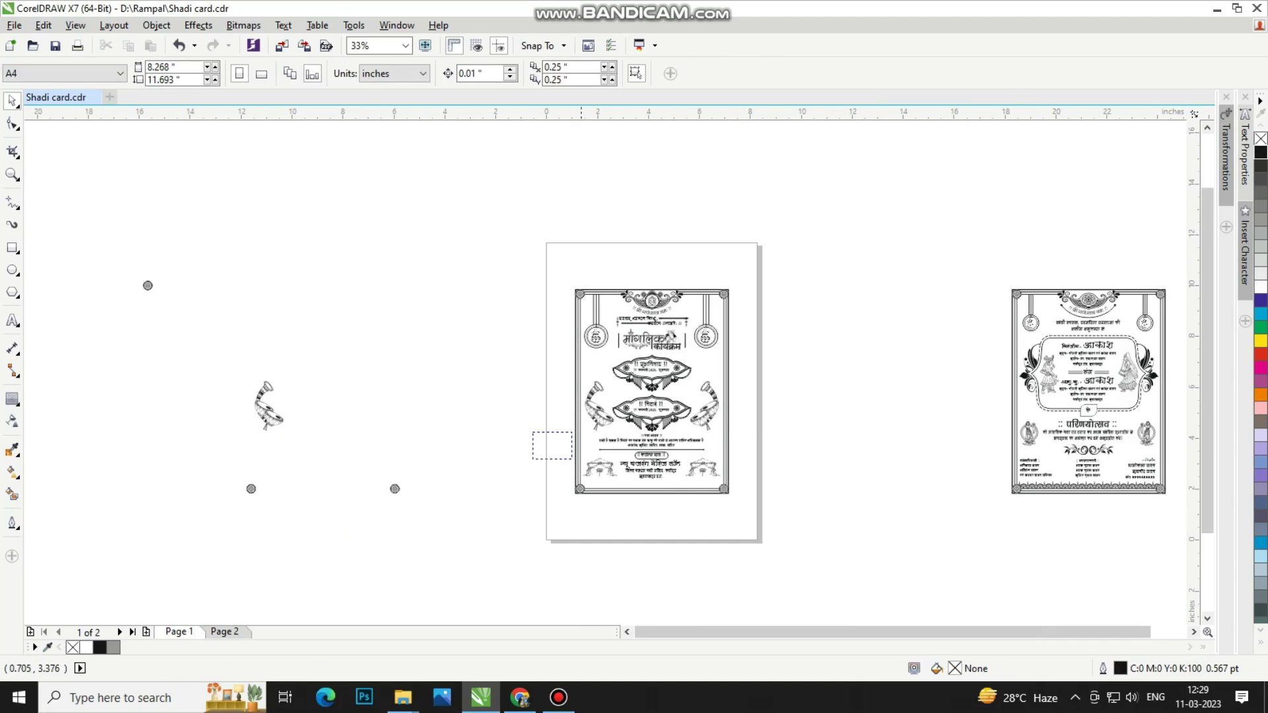
scroll(637, 482, up, 5)
scroll(638, 482, down, 5)
click(1091, 489)
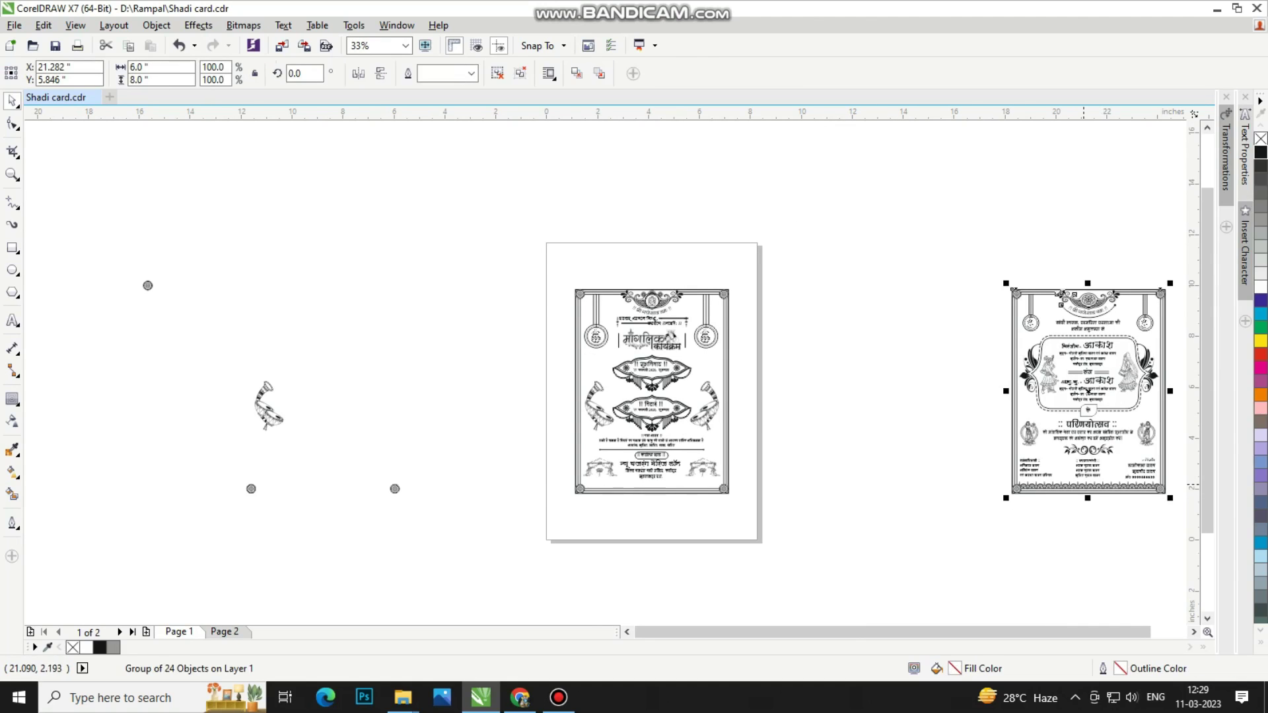
key(Escape)
ctrl+click(1065, 487)
click(1065, 502)
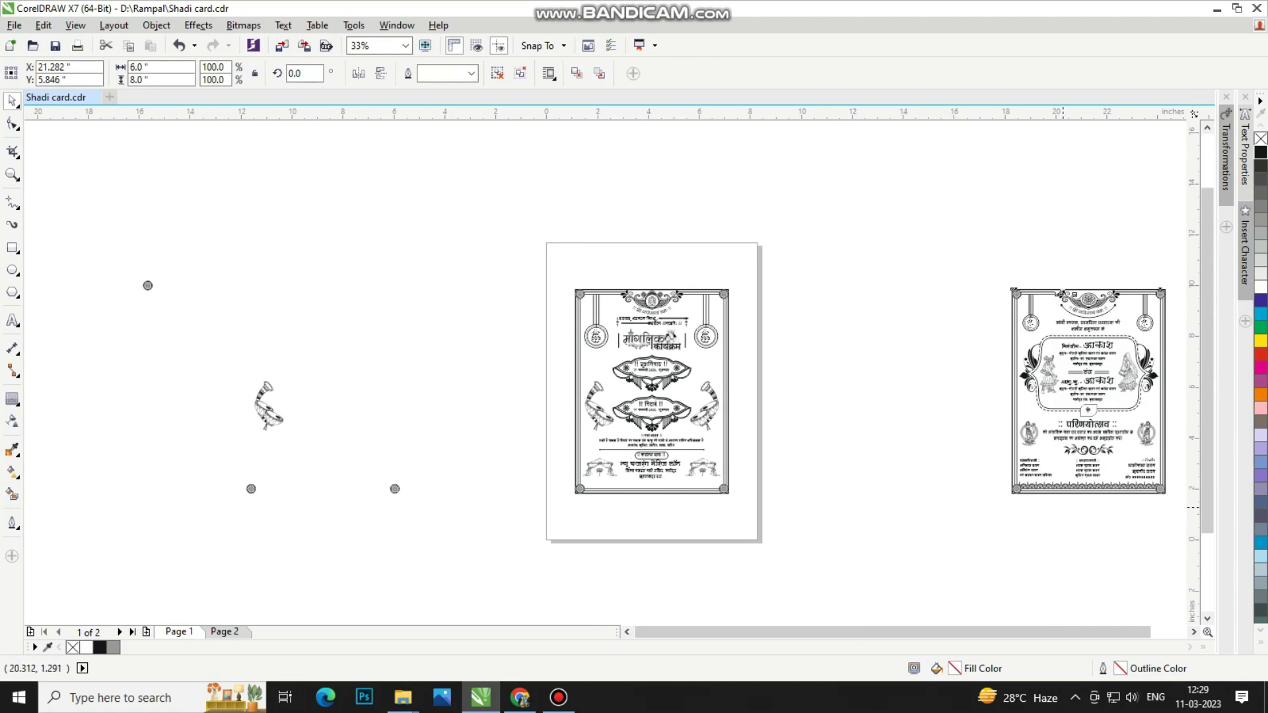
right_click(1058, 292)
key(Escape)
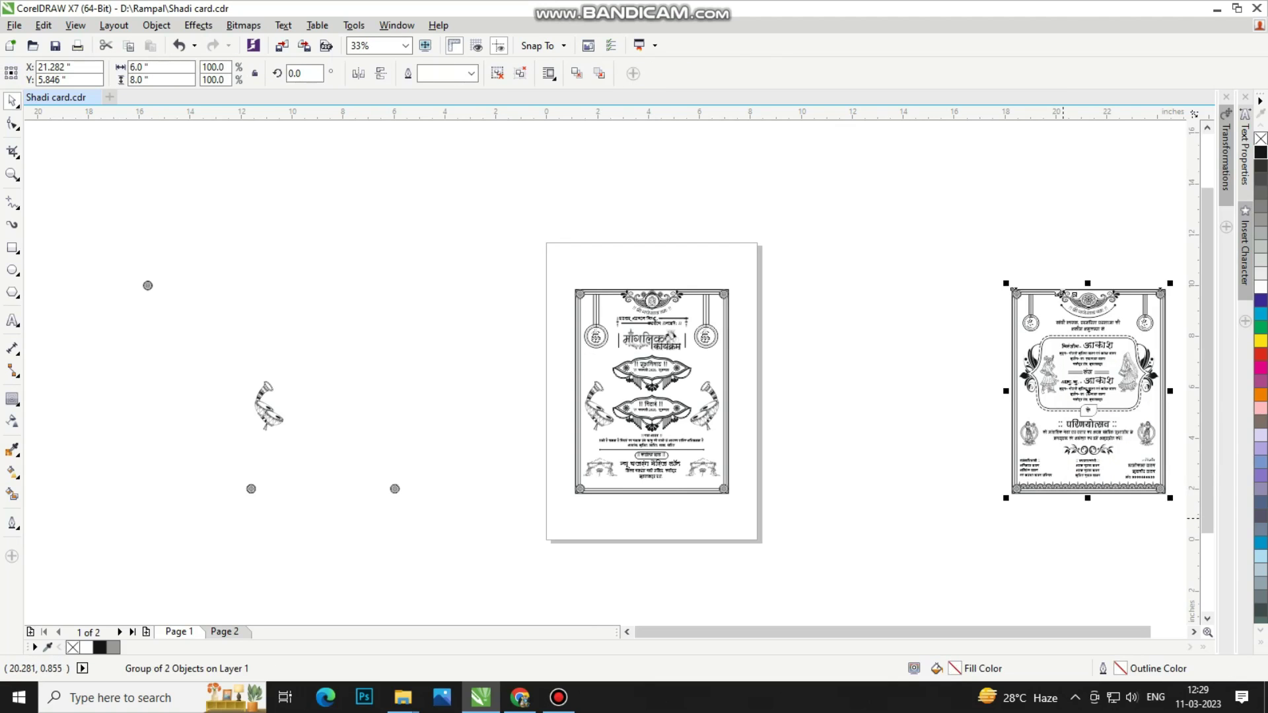
key(ctrl+u)
click(1062, 519)
Step: Try to isolate the second card's PowerClip frame, and undo the last change
click(1060, 486)
ctrl+click(1060, 485)
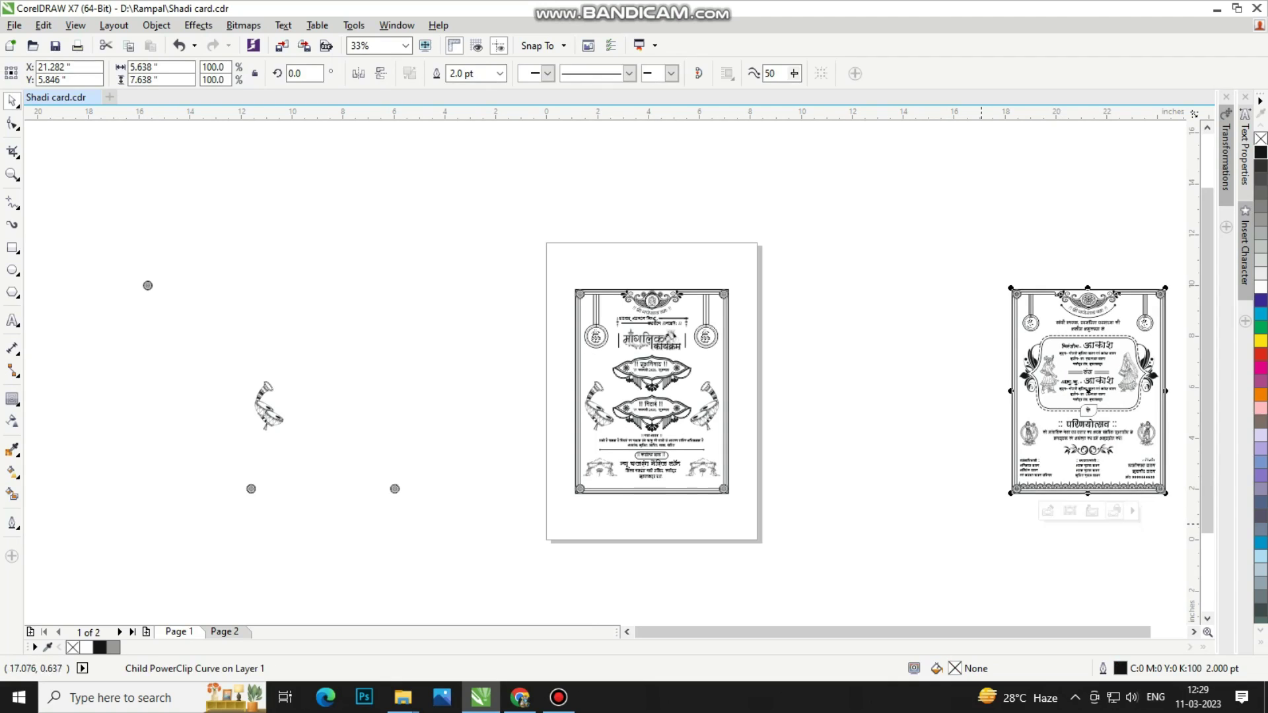
click(1046, 524)
click(1046, 484)
key(ctrl+z)
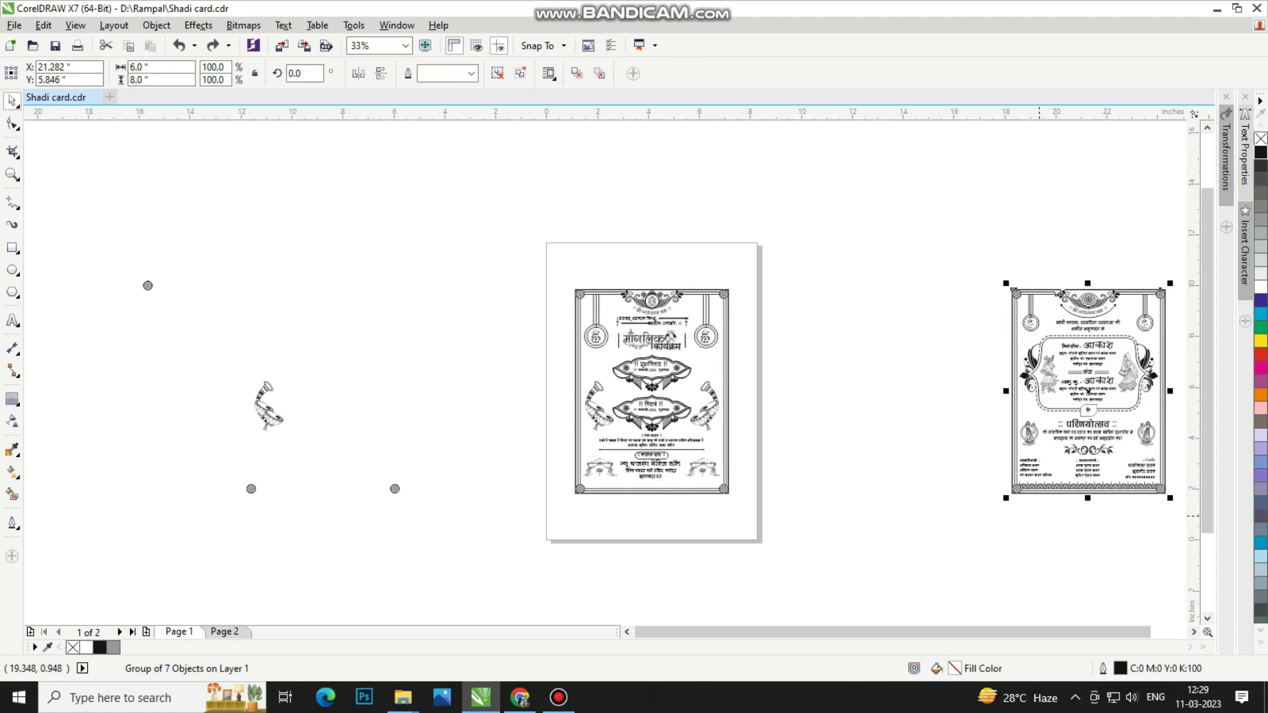
Step: Ungroup the second card's frame group and copy the lace border strip from inside its PowerClip
key(ctrl+u)
click(1038, 516)
double_click(1040, 487)
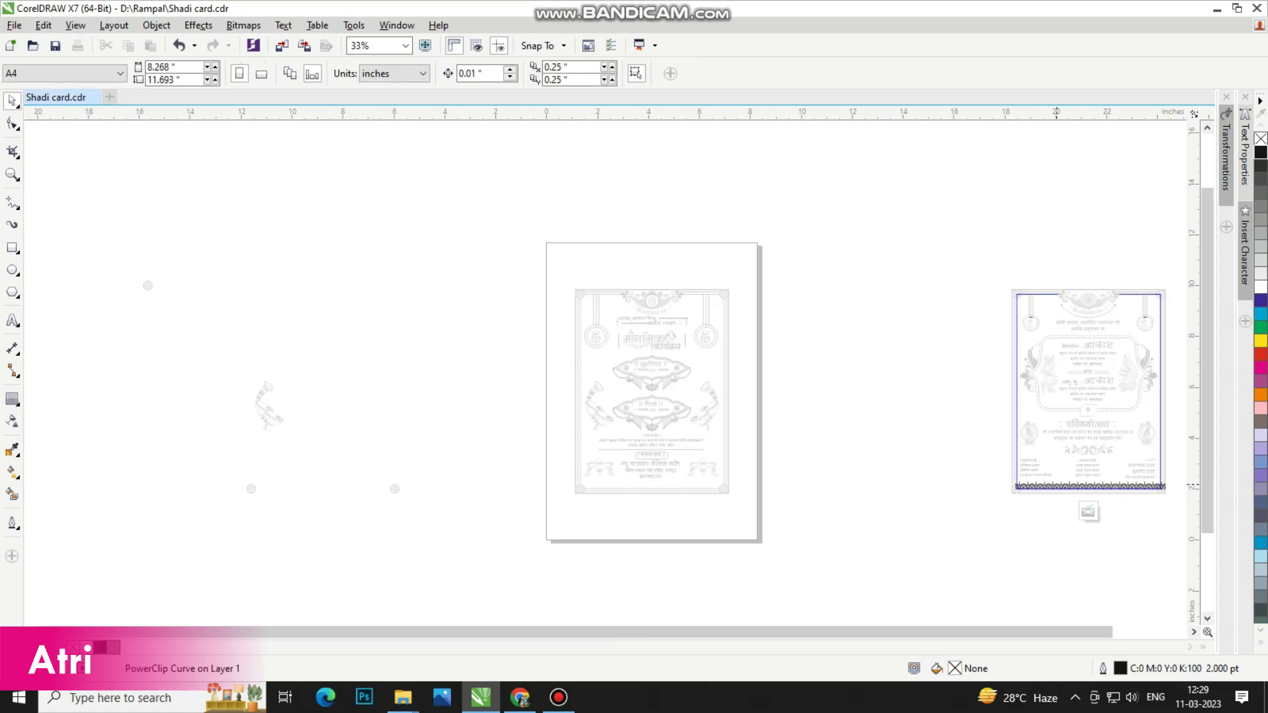
click(1041, 486)
drag(979, 463, 1176, 510)
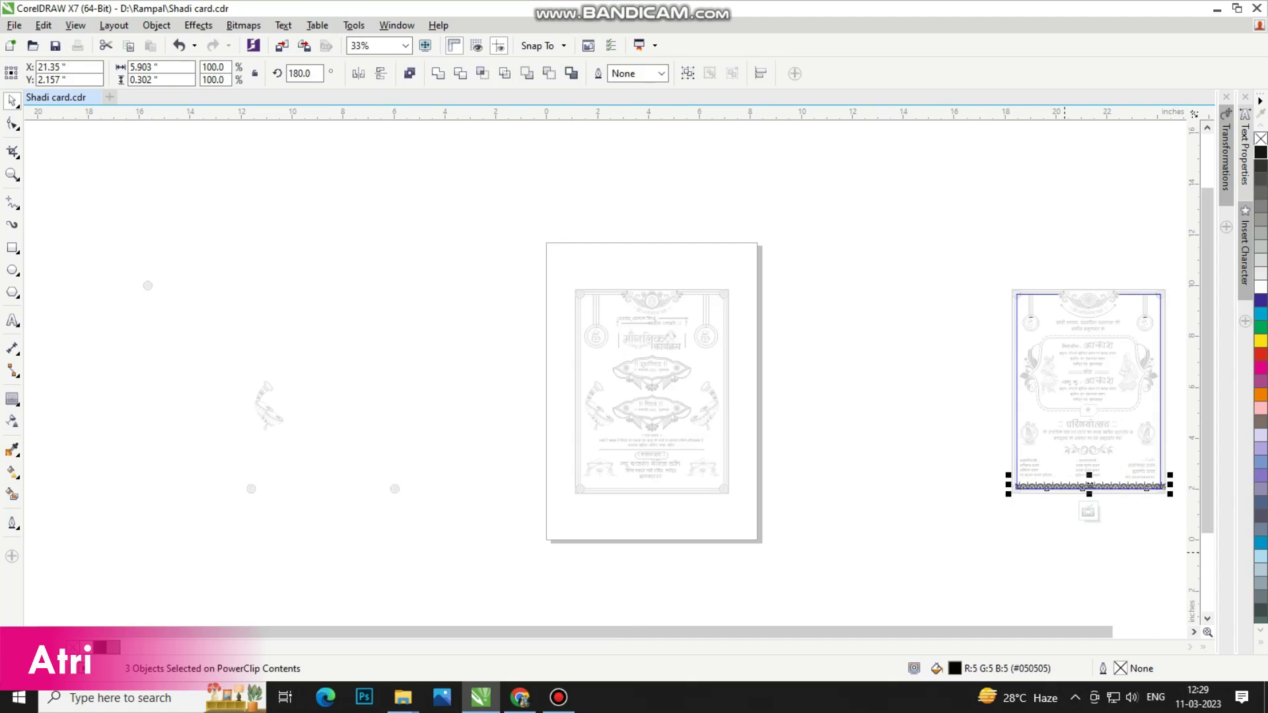
click(1088, 512)
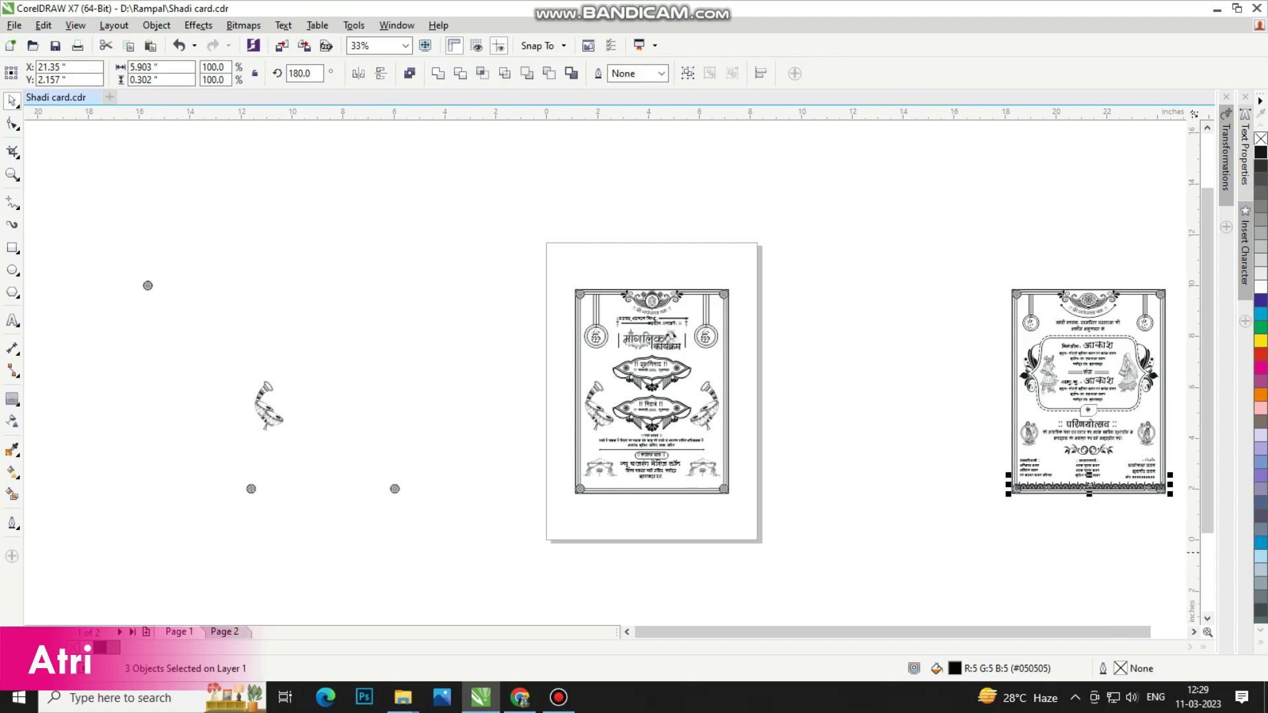
Step: PowerClip the copied lace strip inside the new card's inner frame and move it down to the frame's lower edge
key(Escape)
click(679, 488)
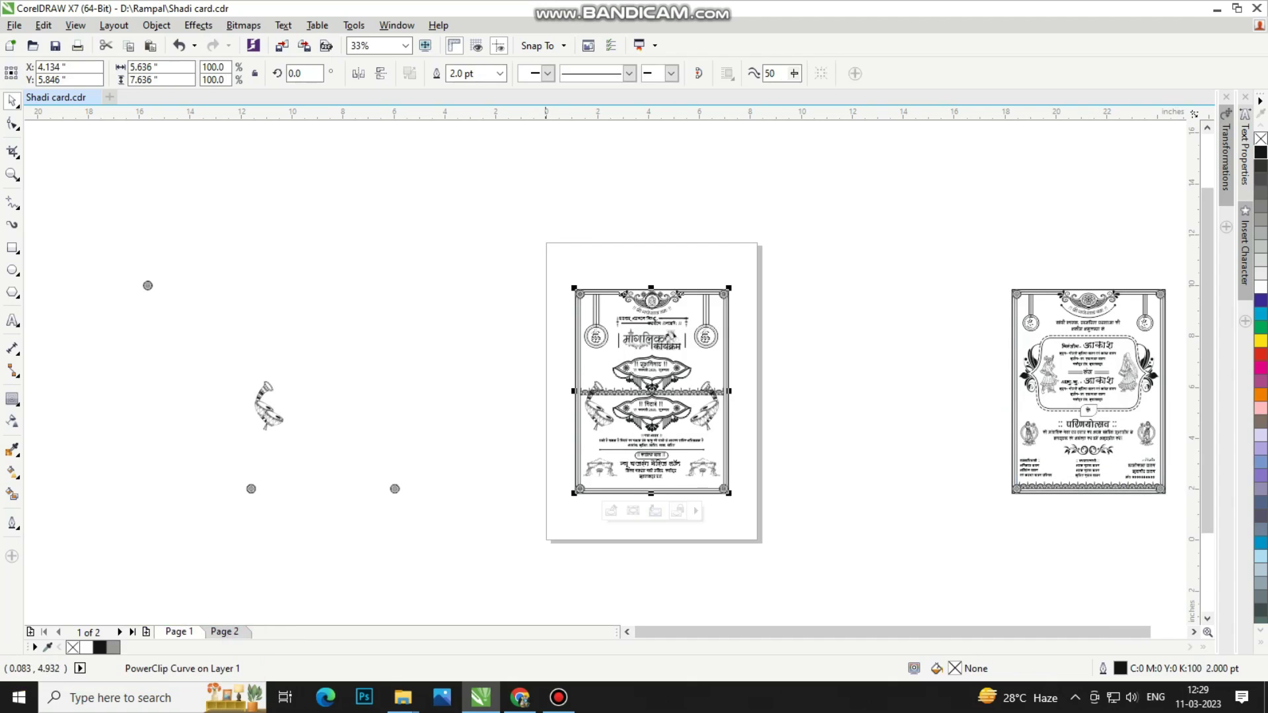
scroll(680, 487, up, 3)
ctrl+click(597, 189)
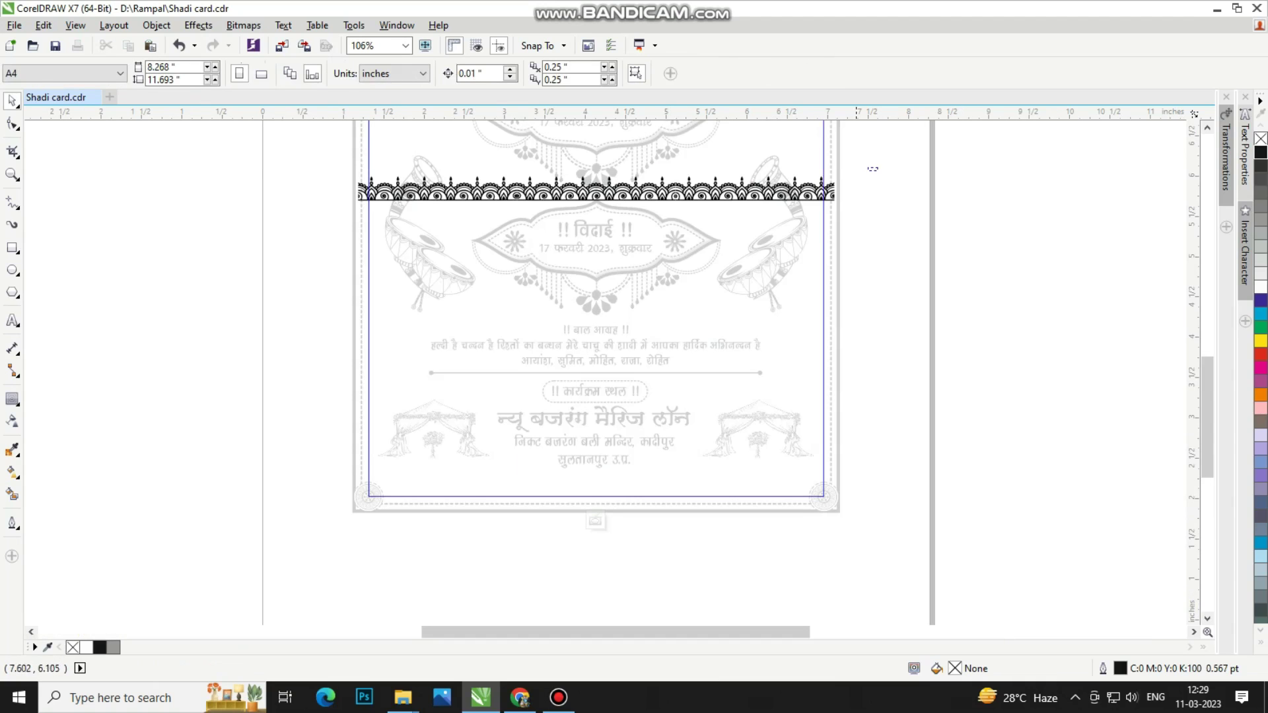
click(596, 188)
drag(622, 420, 561, 485)
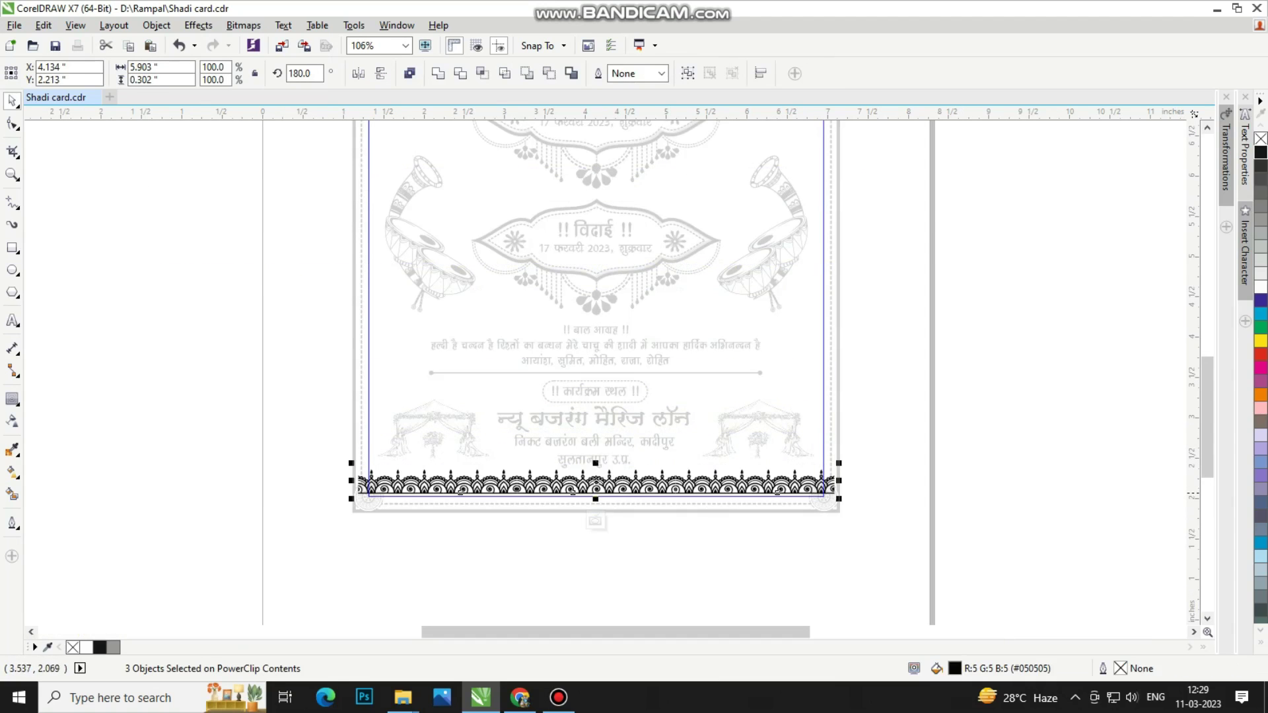
Step: Align the lace strip's base with the inner frame's bottom line and finish editing the PowerClip
scroll(846, 304, up, 5)
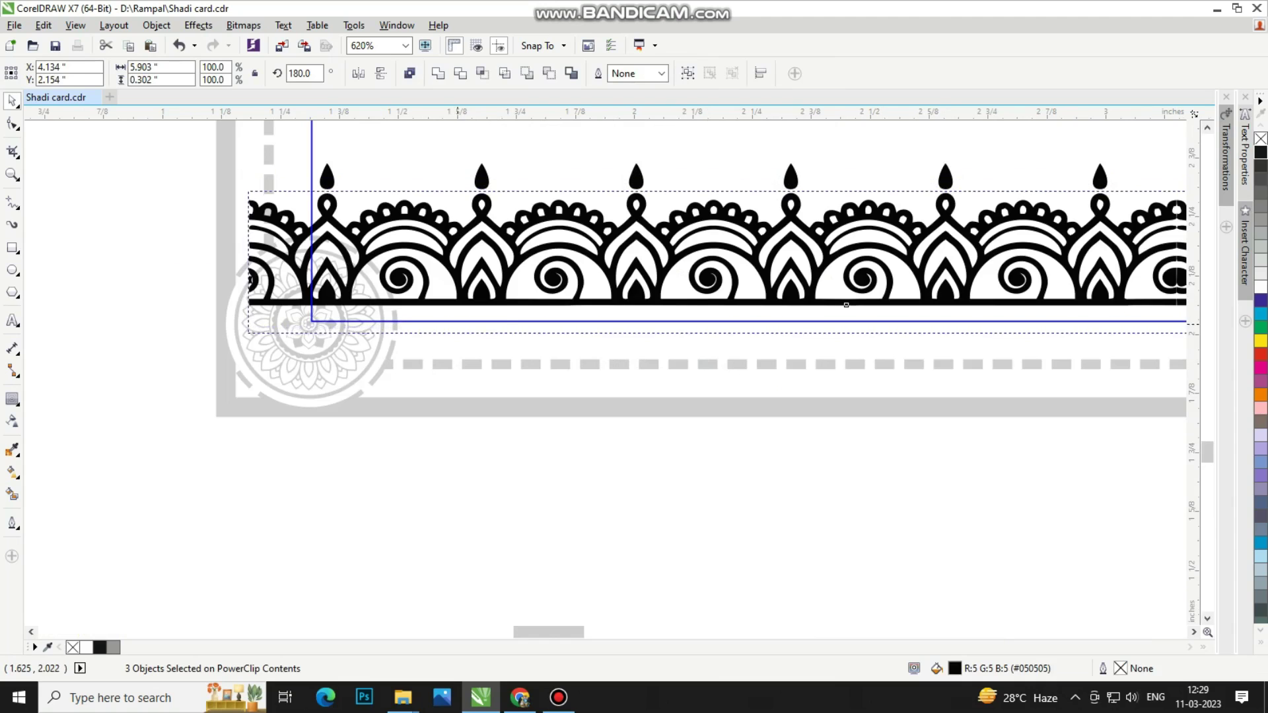
drag(458, 296, 401, 369)
drag(426, 300, 432, 295)
ctrl+click(207, 386)
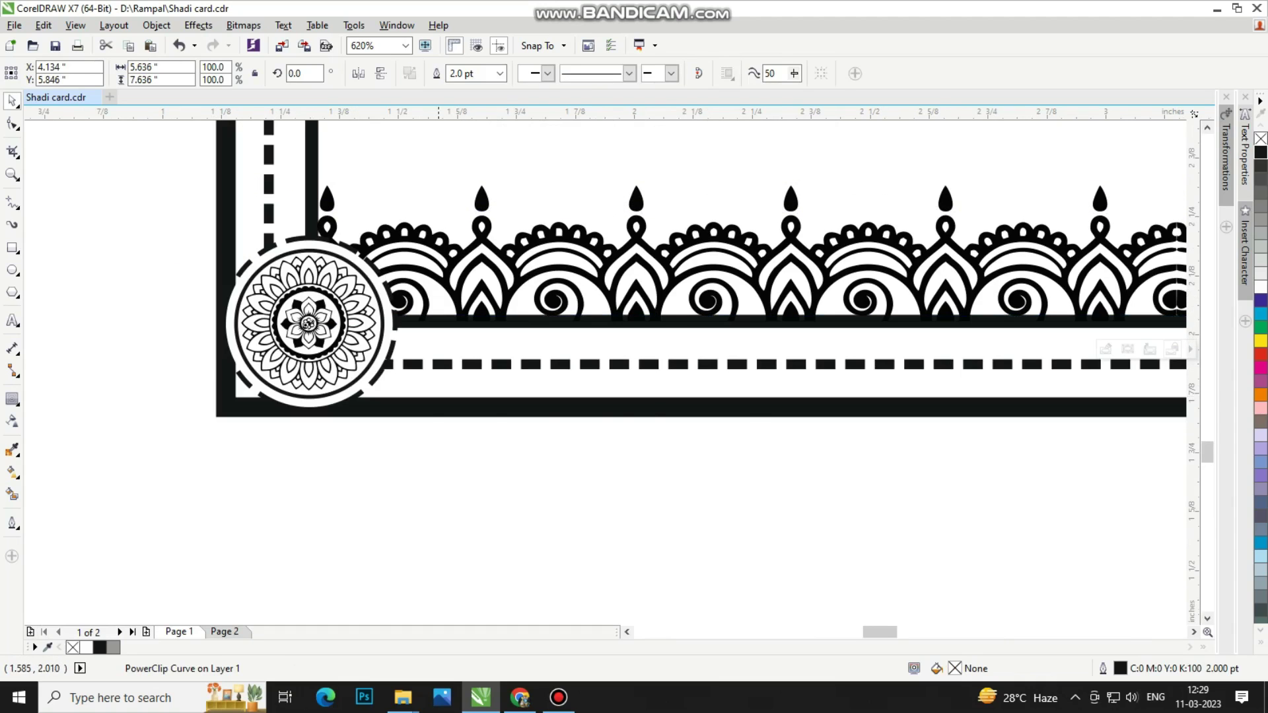
scroll(438, 327, down, 5)
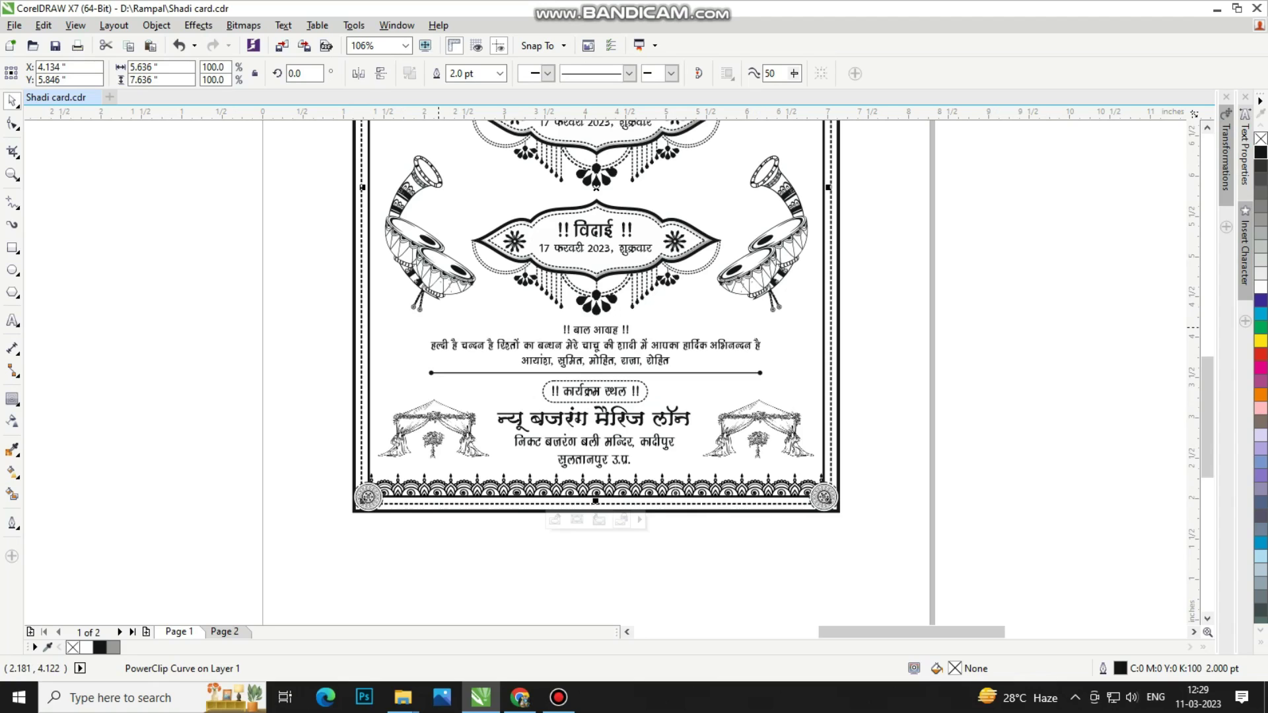
click(661, 517)
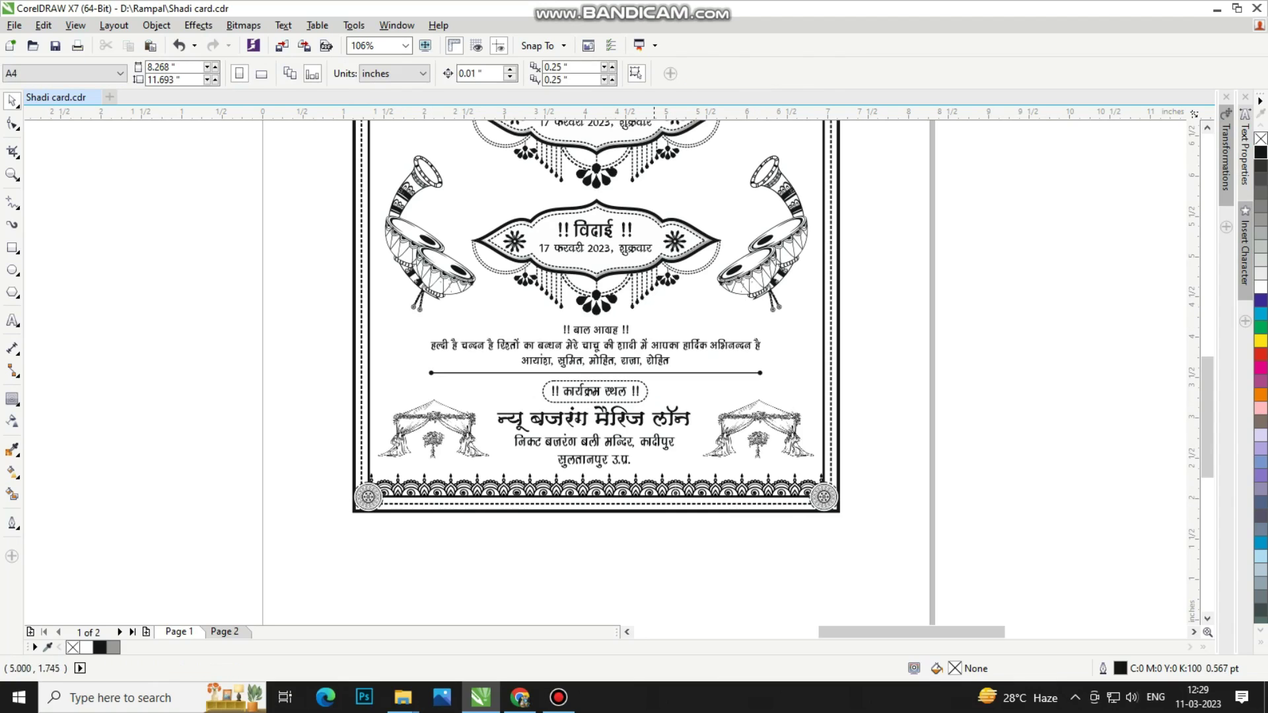
scroll(613, 417, down, 3)
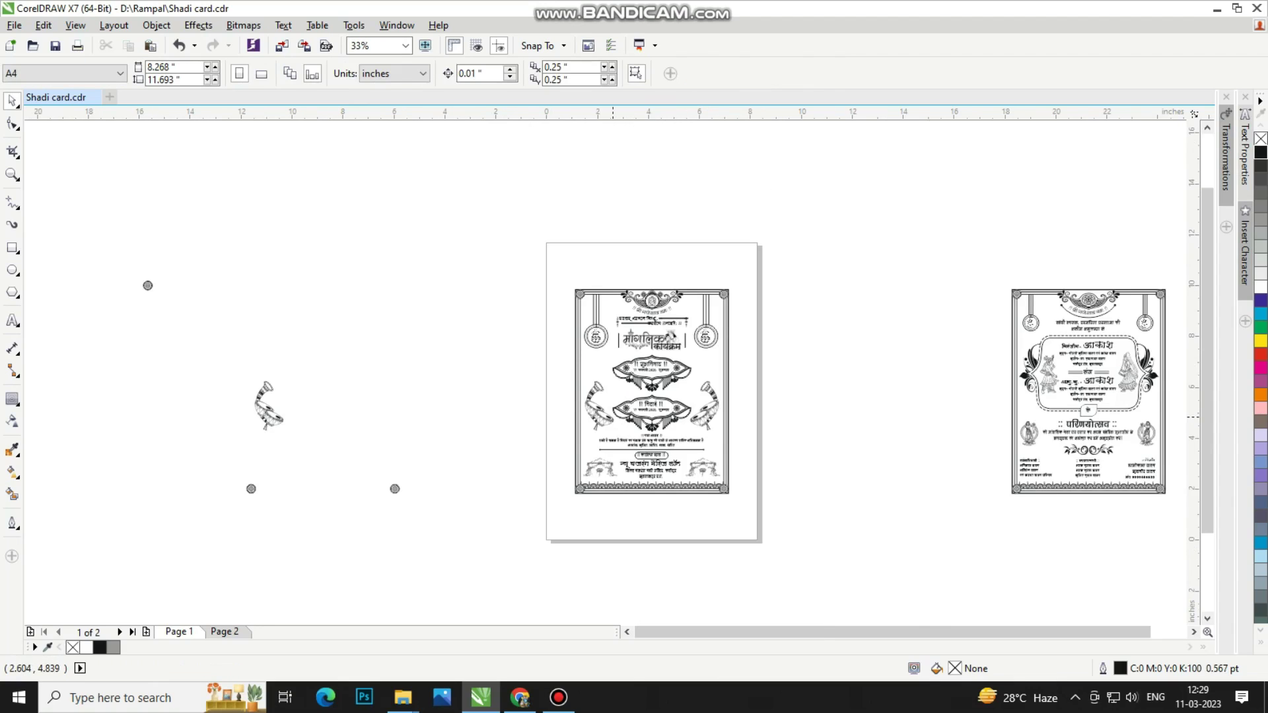
Step: Delete the four leftover ornaments beside the page
drag(123, 283, 429, 505)
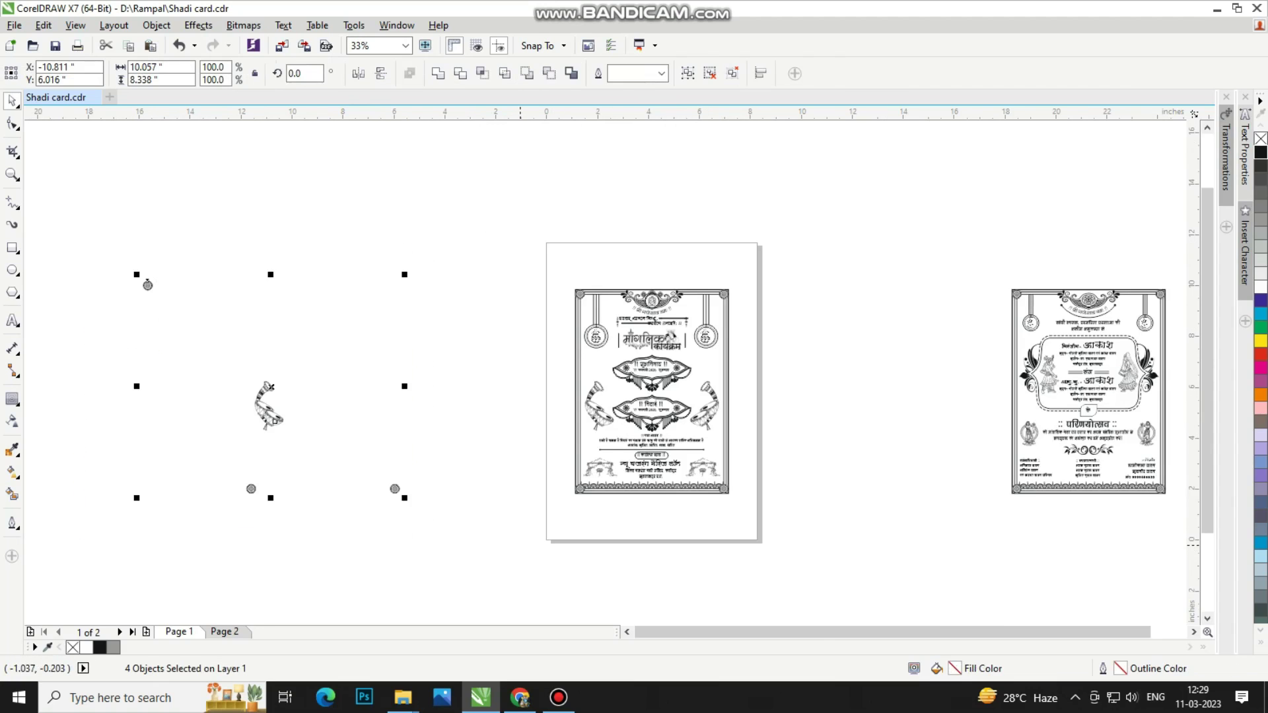
key(Delete)
Step: Group all the objects of the card on the page
drag(565, 280, 723, 506)
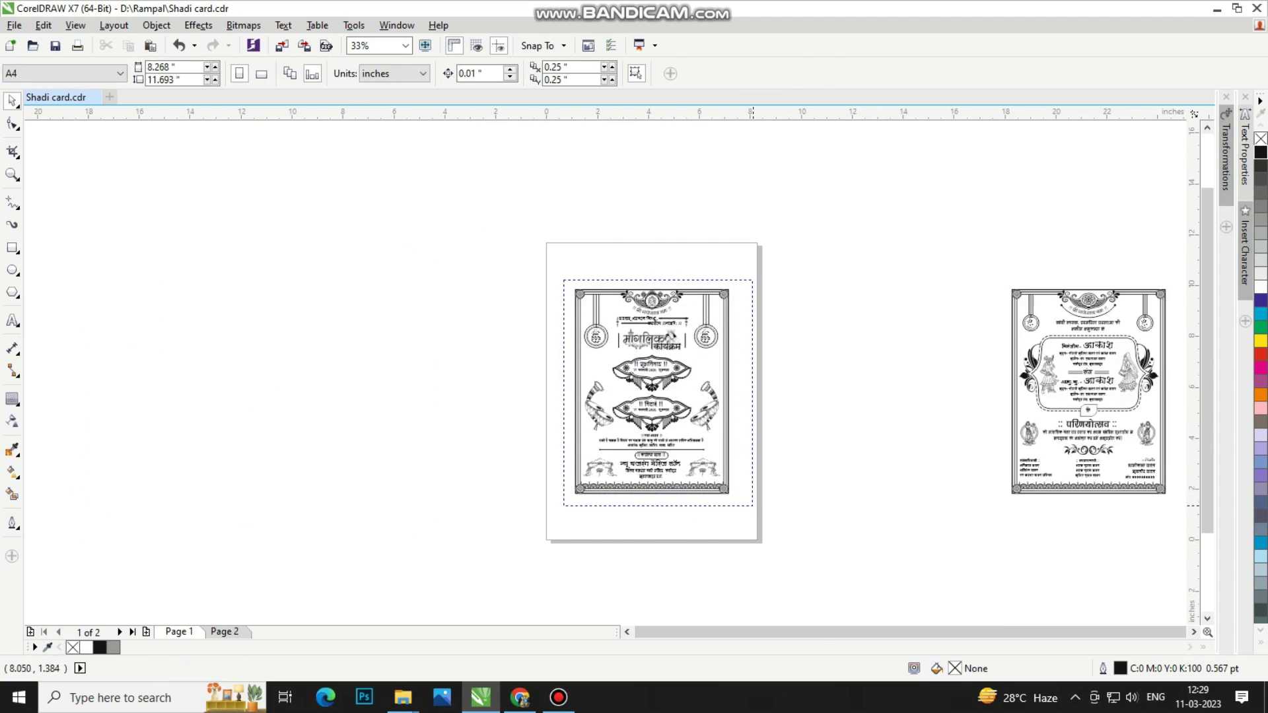
scroll(717, 429, up, 2)
scroll(755, 309, down, 2)
drag(749, 275, 506, 503)
key(ctrl+g)
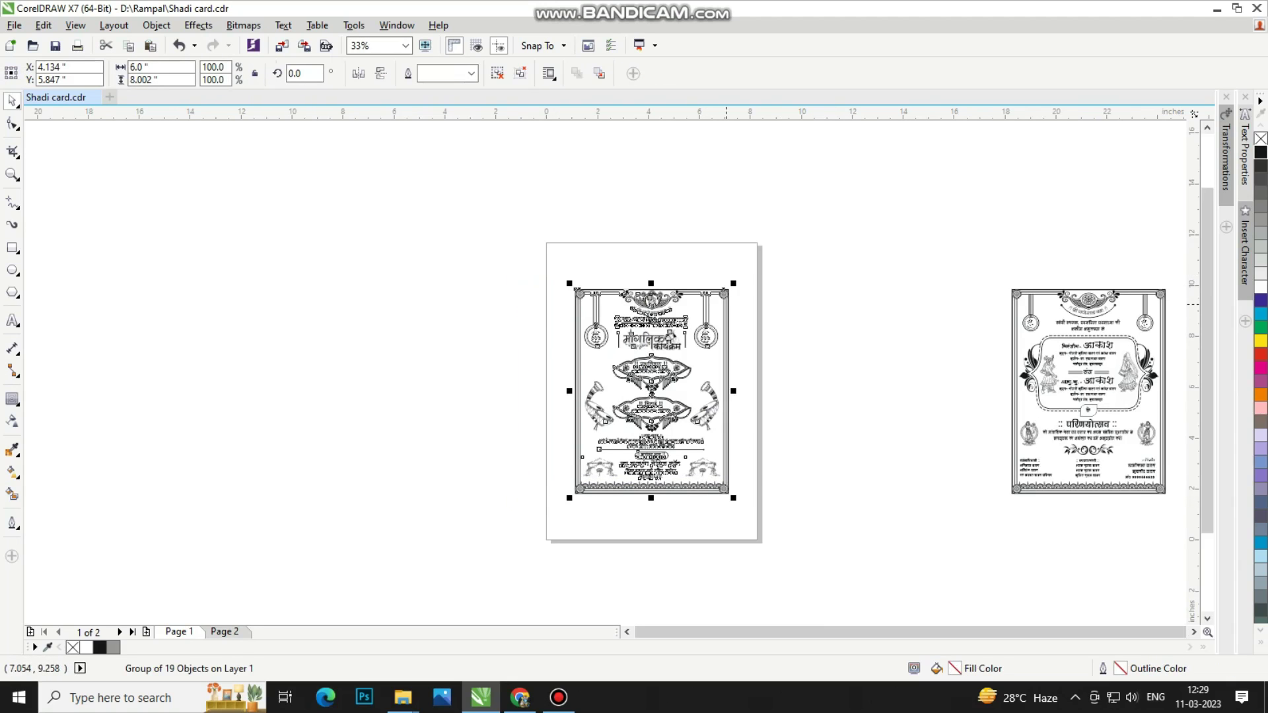
key(Escape)
Step: Group the card's border lines, corner ornaments and laced inner frame into one frame, without the banners and text
key(F2)
drag(540, 270, 787, 410)
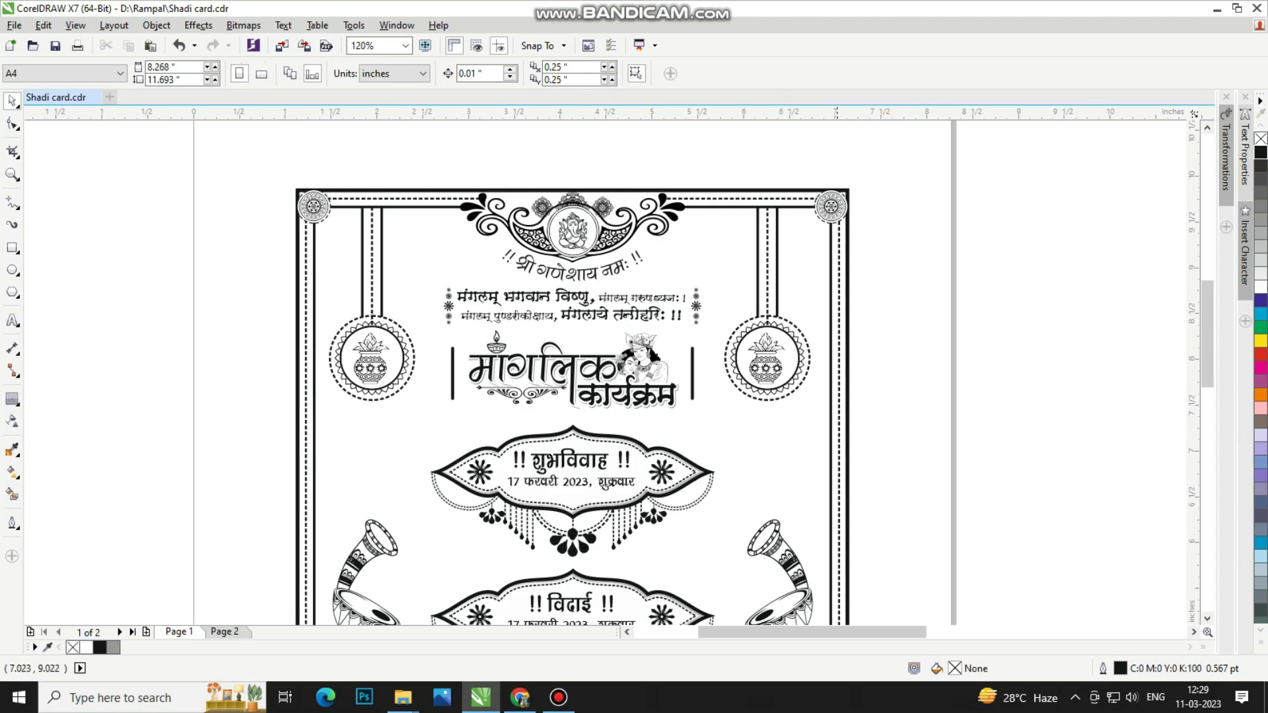
click(833, 220)
shift+click(365, 220)
shift+click(305, 240)
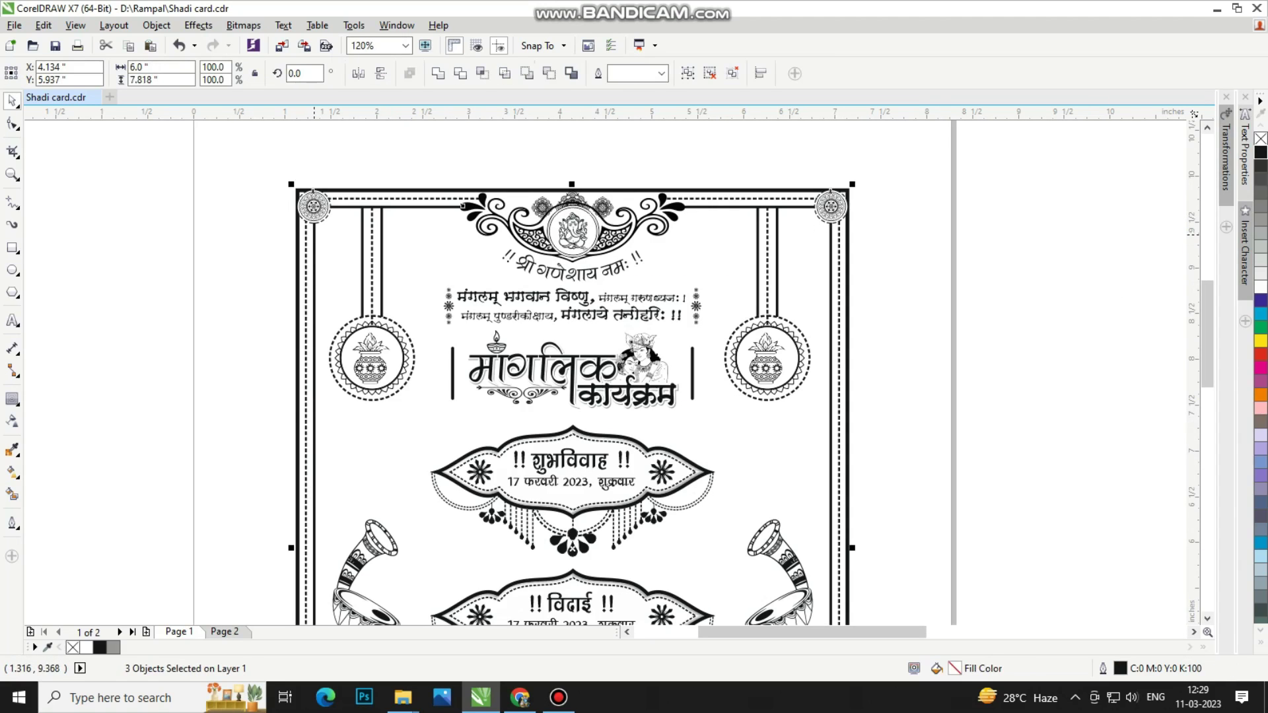
shift+click(366, 286)
scroll(474, 303, down, 3)
scroll(239, 351, up, 3)
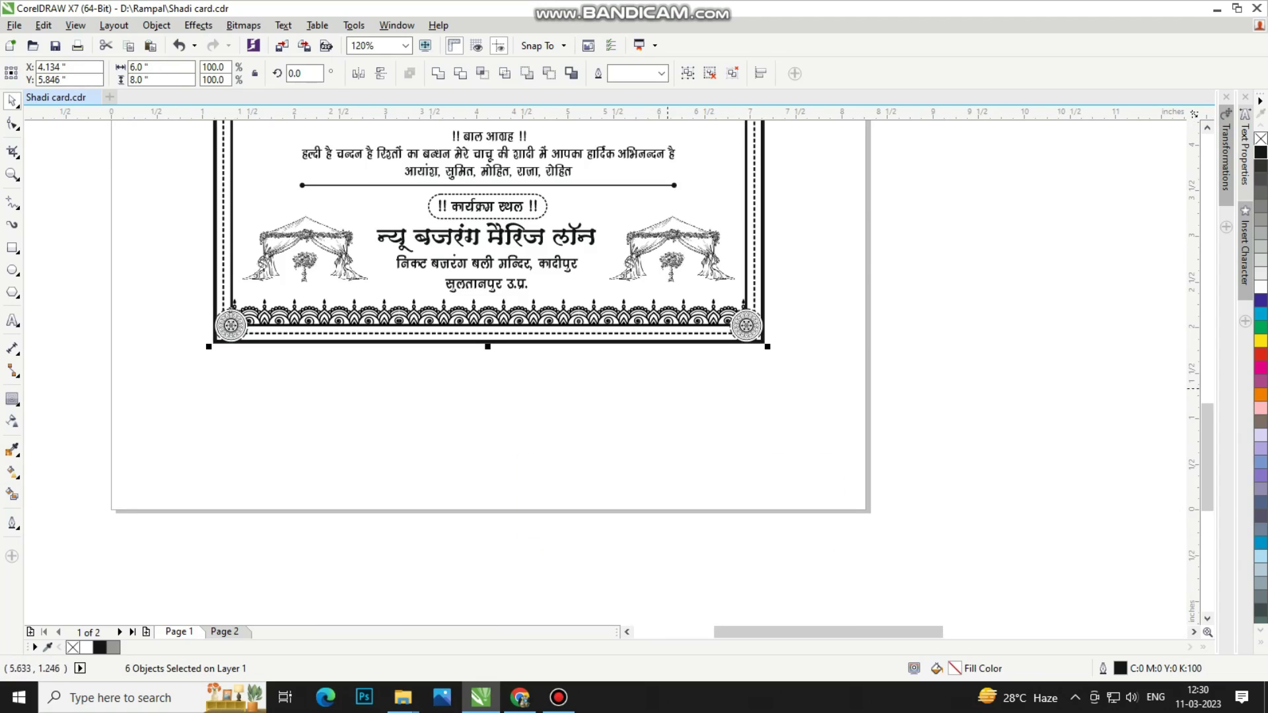
key(ctrl+g)
Step: Duplicate the grouped decorative frame to the right of the finished card
scroll(669, 370, down, 4)
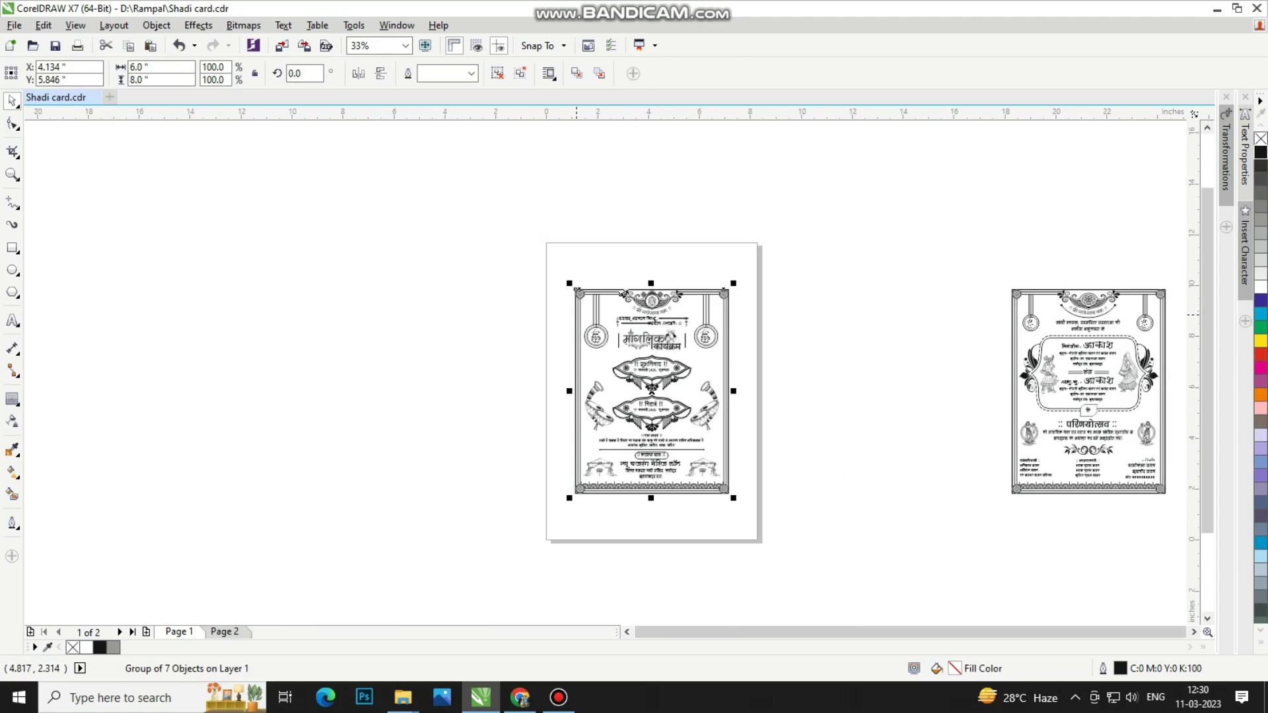
drag(727, 290, 909, 291)
right_click(909, 290)
Step: Group the finished card, move it off to the left of the page, and put the empty frame copy in its place
drag(652, 263, 745, 514)
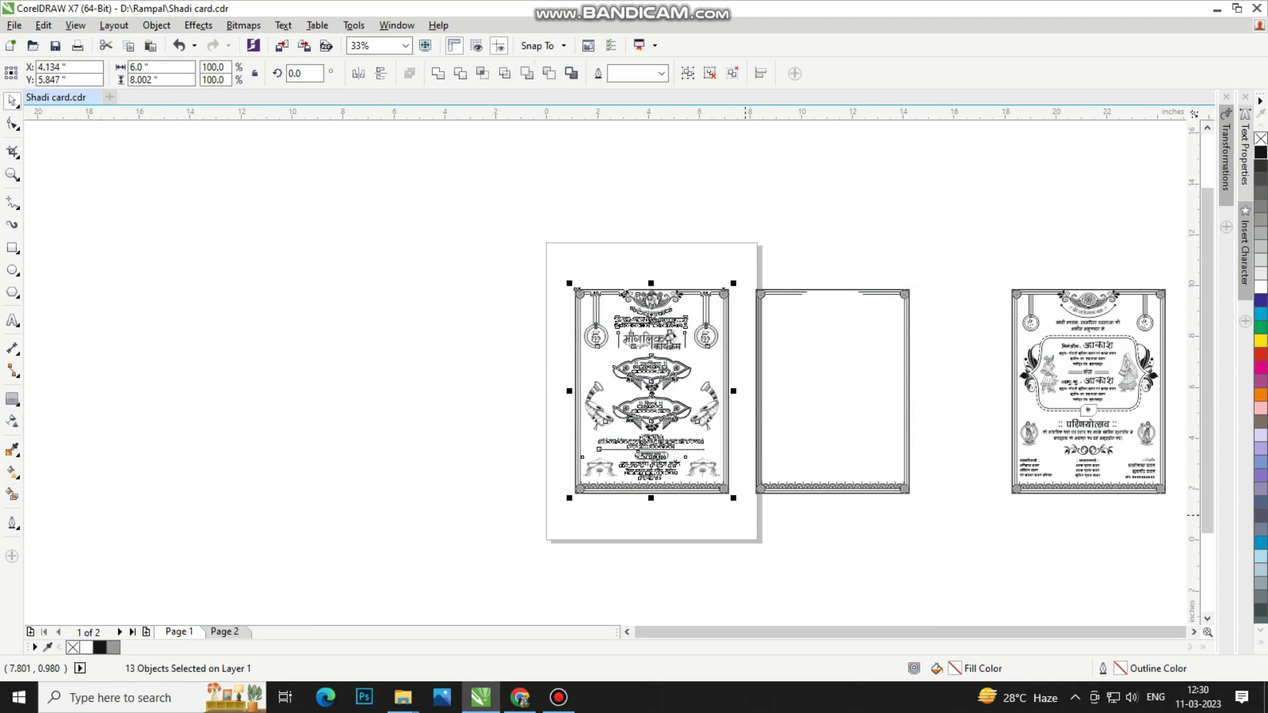
key(ctrl+g)
drag(660, 396, 323, 396)
click(804, 292)
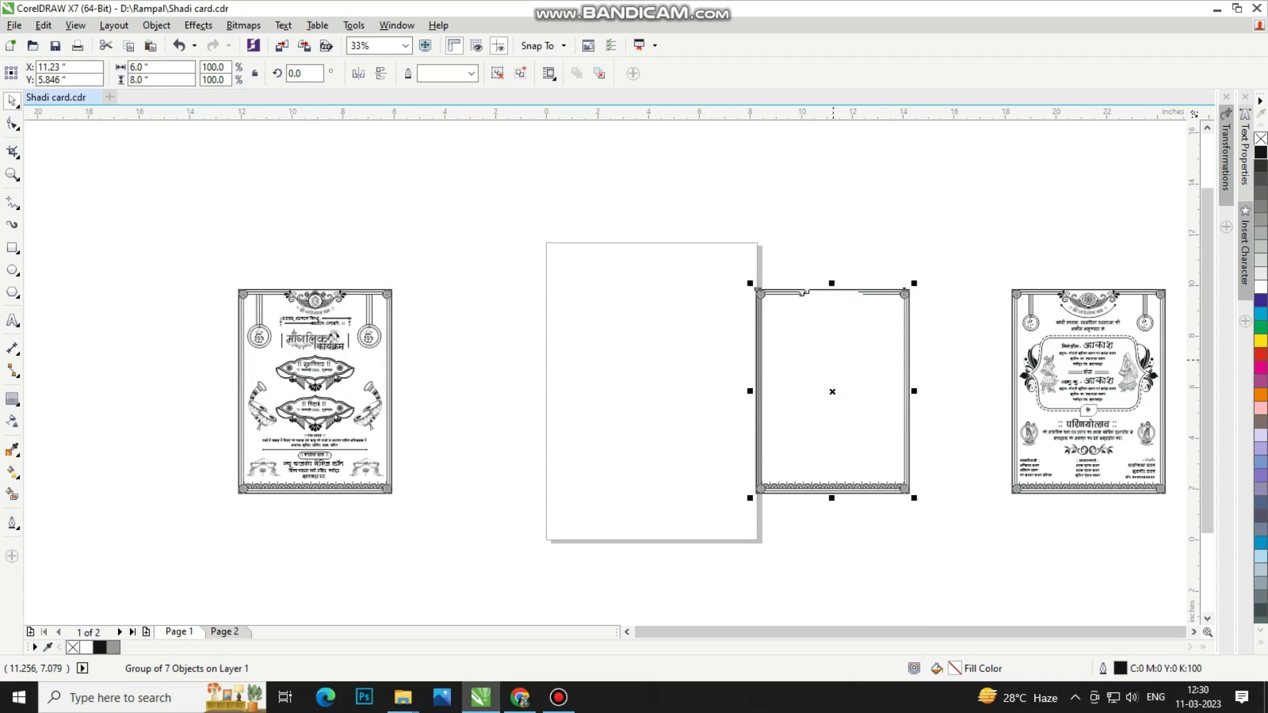
drag(804, 291, 623, 291)
Step: Select the whole second card and move it closer to the page, slightly lower than the new frame
click(1088, 391)
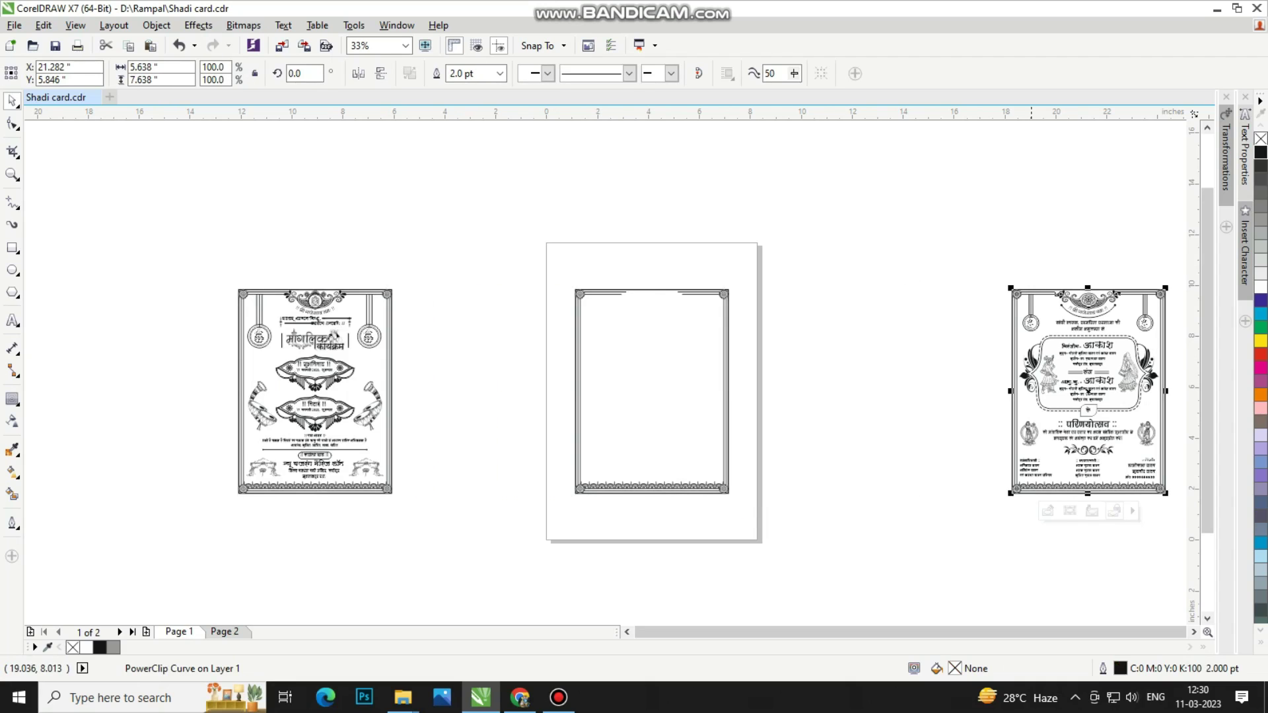
key(Escape)
drag(1104, 498, 1113, 508)
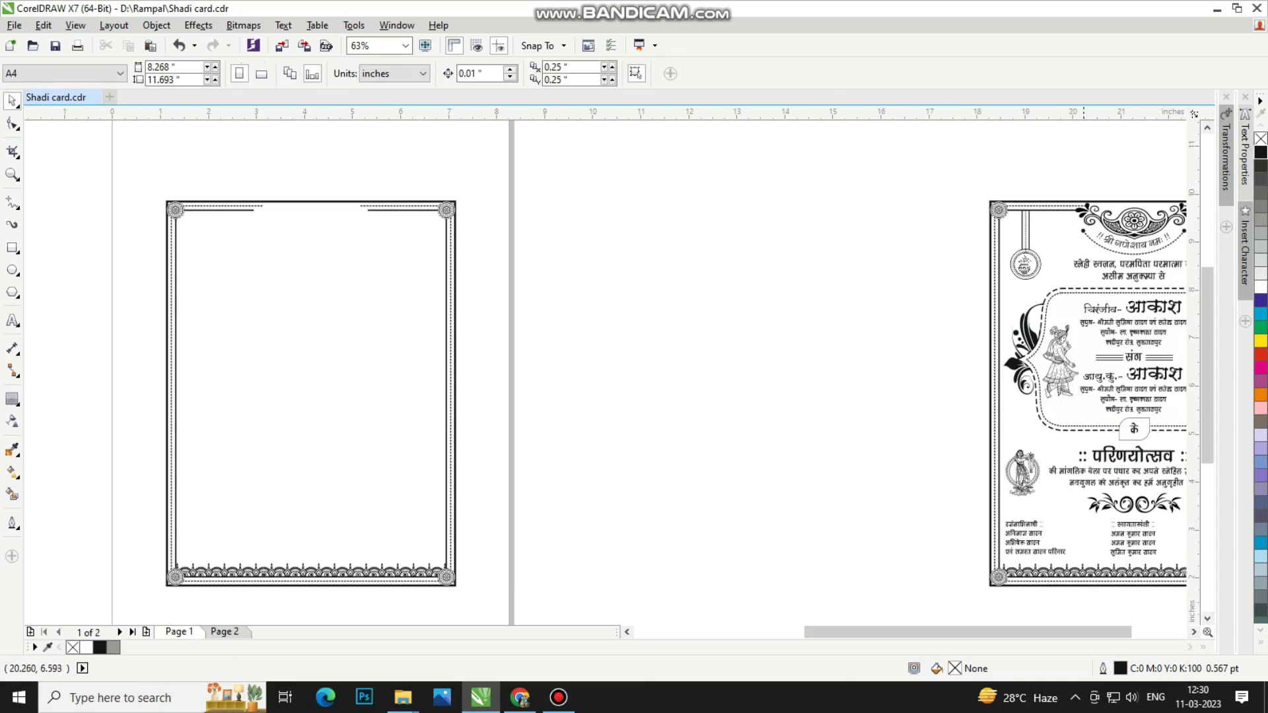
key(F3)
drag(997, 253, 1184, 541)
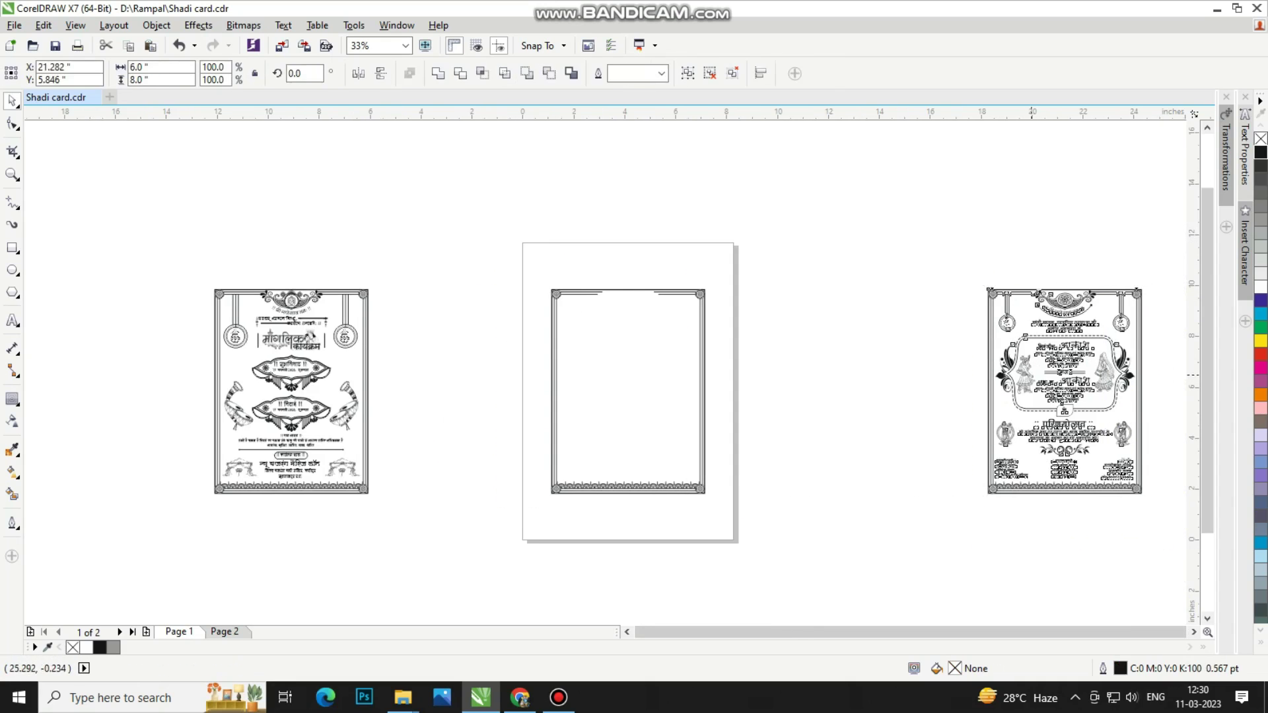
drag(1065, 391, 949, 414)
Step: Move the श्री गणेशाय नमः header ornament from the second card into the new frame and centre it horizontally on the frame
click(985, 296)
drag(923, 341, 919, 343)
shift+click(554, 289)
key(c)
key(Escape)
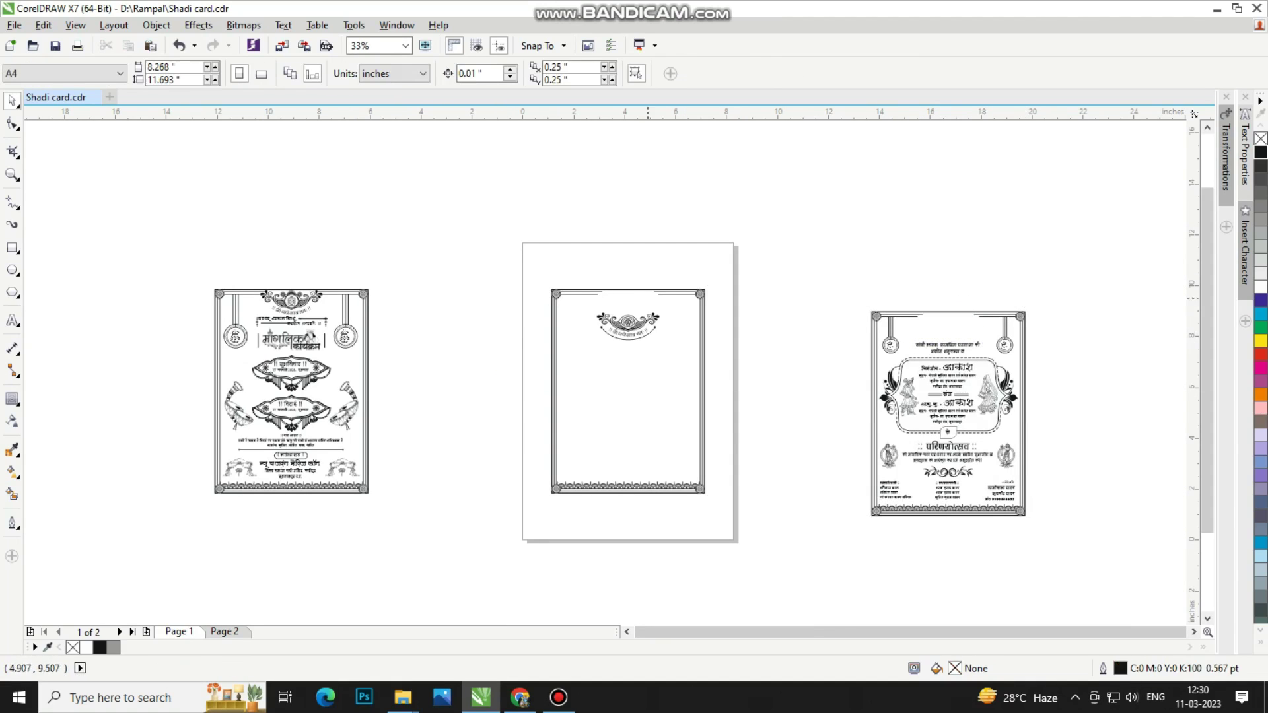
Step: Delete the old border lines and laced frame from the second card, keeping its text and ornaments
mouse_move(467, 258)
mouse_down()
mouse_move(693, 367)
mouse_move(839, 419)
mouse_up()
drag(375, 199, 674, 393)
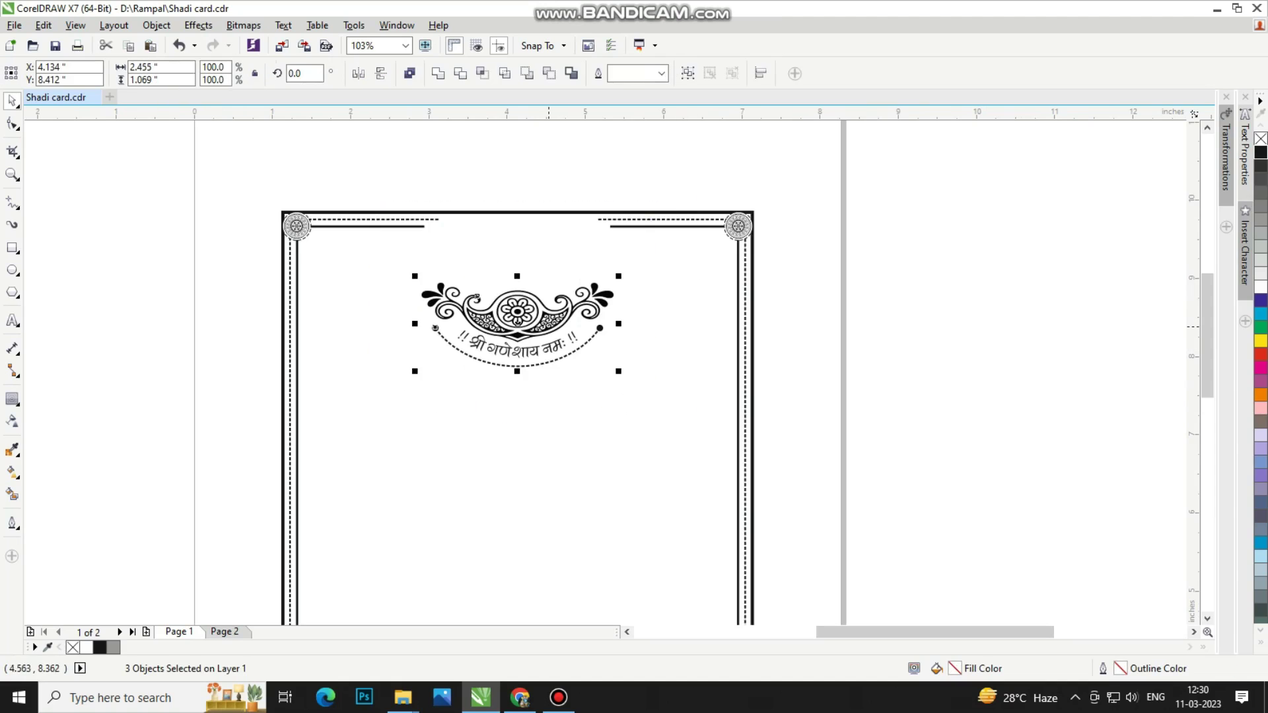
key(F3)
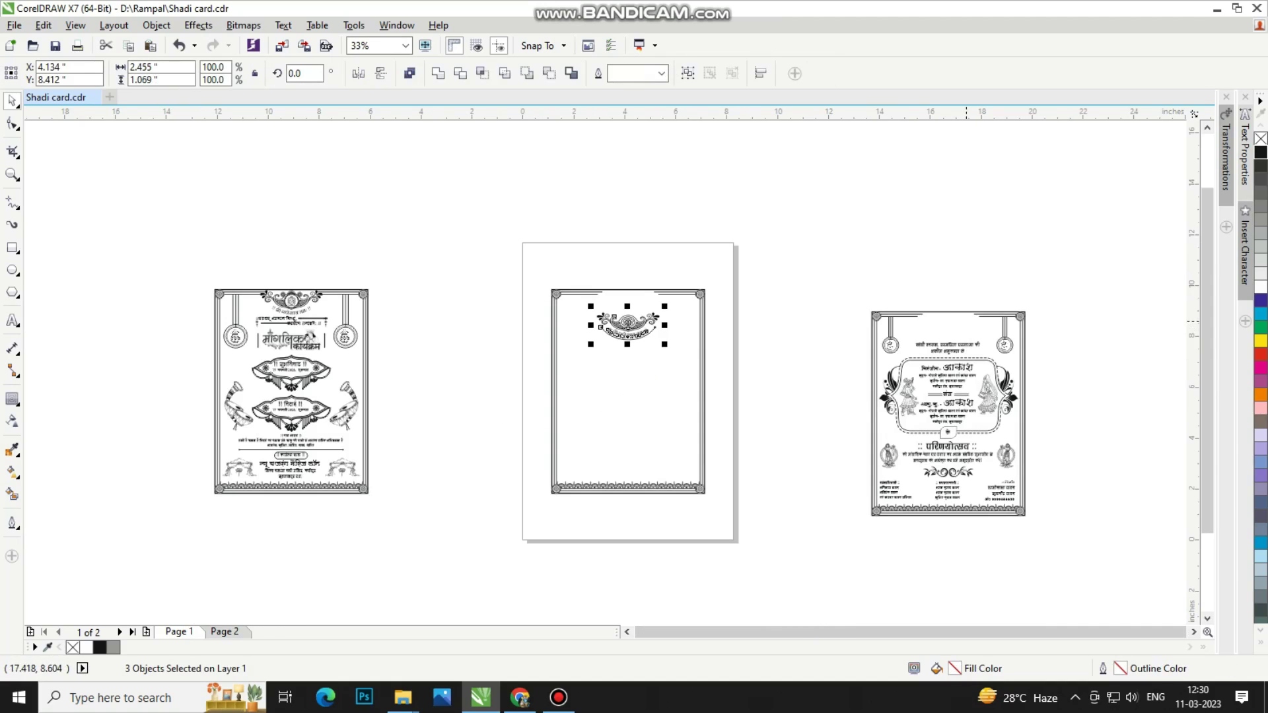
click(973, 323)
key(Delete)
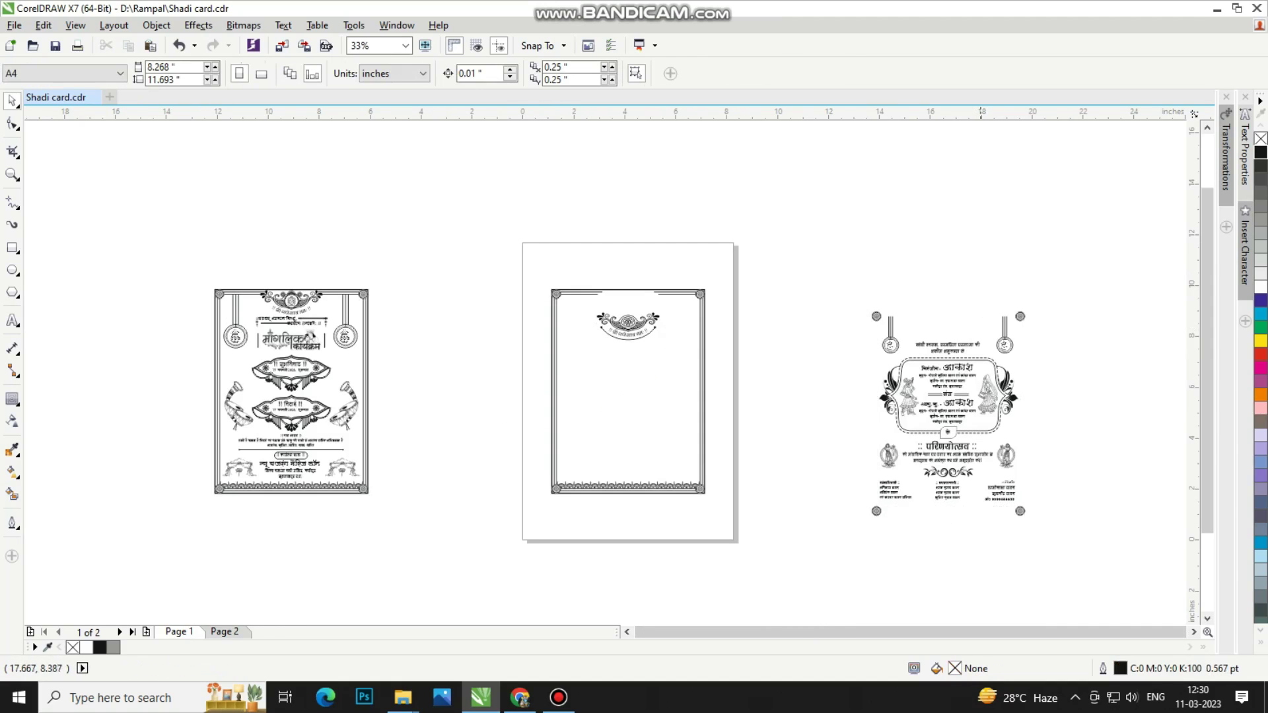
Step: Move the header ornament with its curved text up into the gap of the new frame's upper border
key(F2)
drag(509, 263, 770, 390)
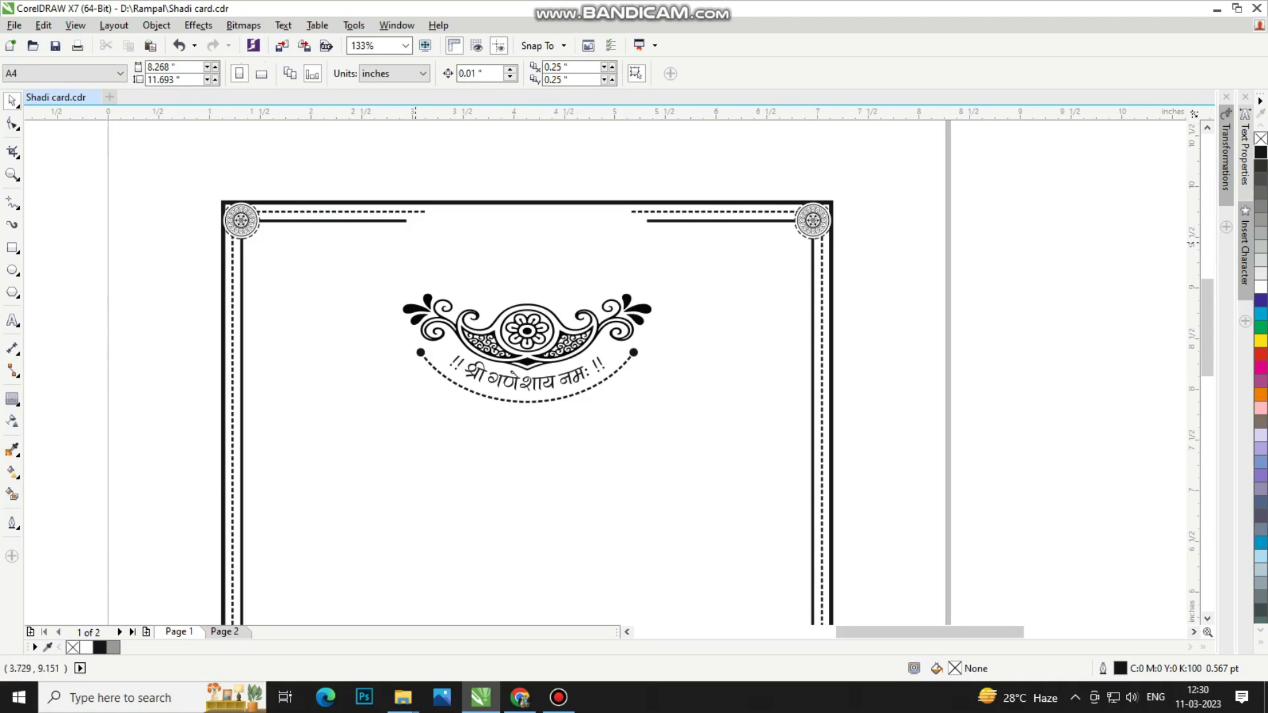
drag(297, 161, 694, 424)
click(497, 262)
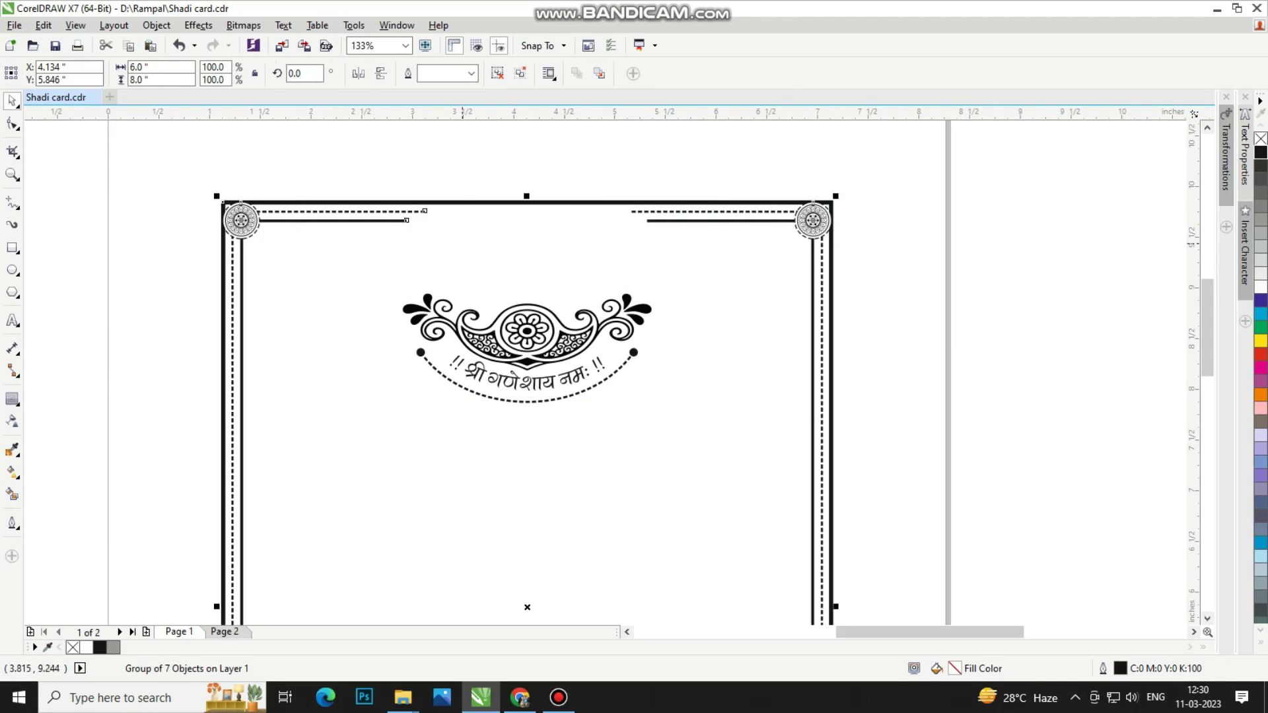
drag(376, 164, 699, 433)
drag(475, 313, 467, 229)
drag(527, 264, 527, 264)
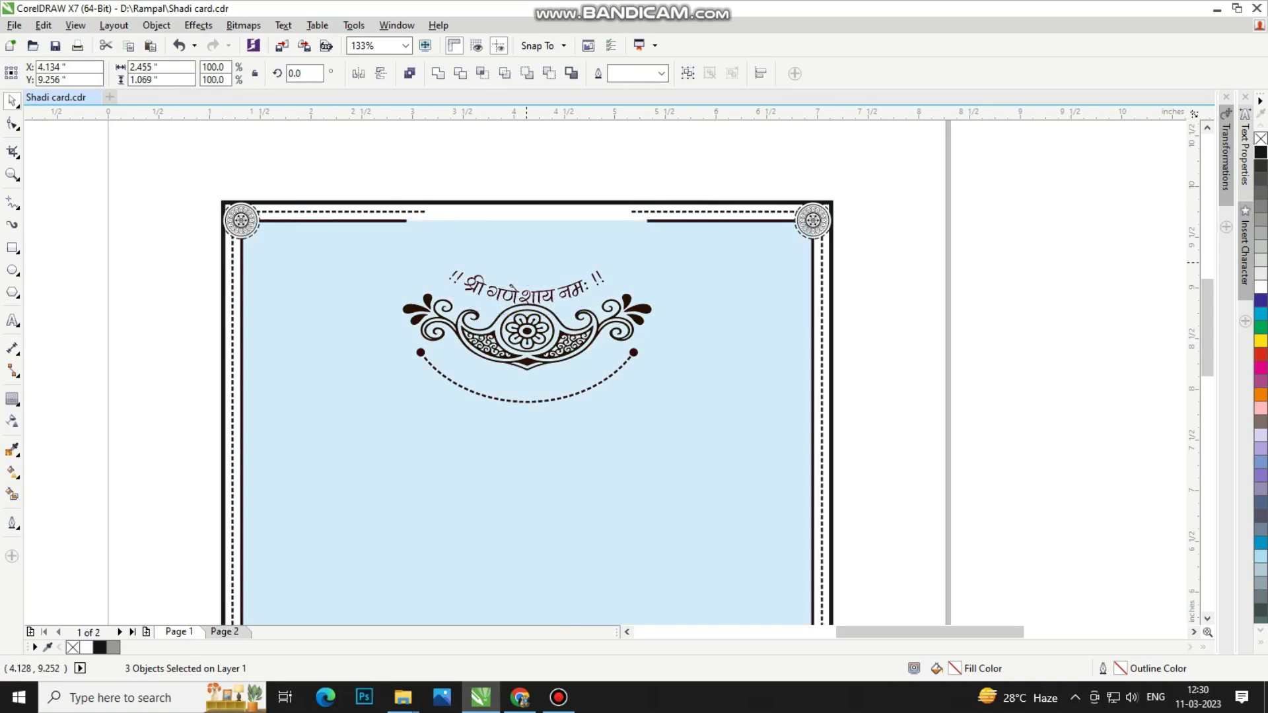
click(898, 336)
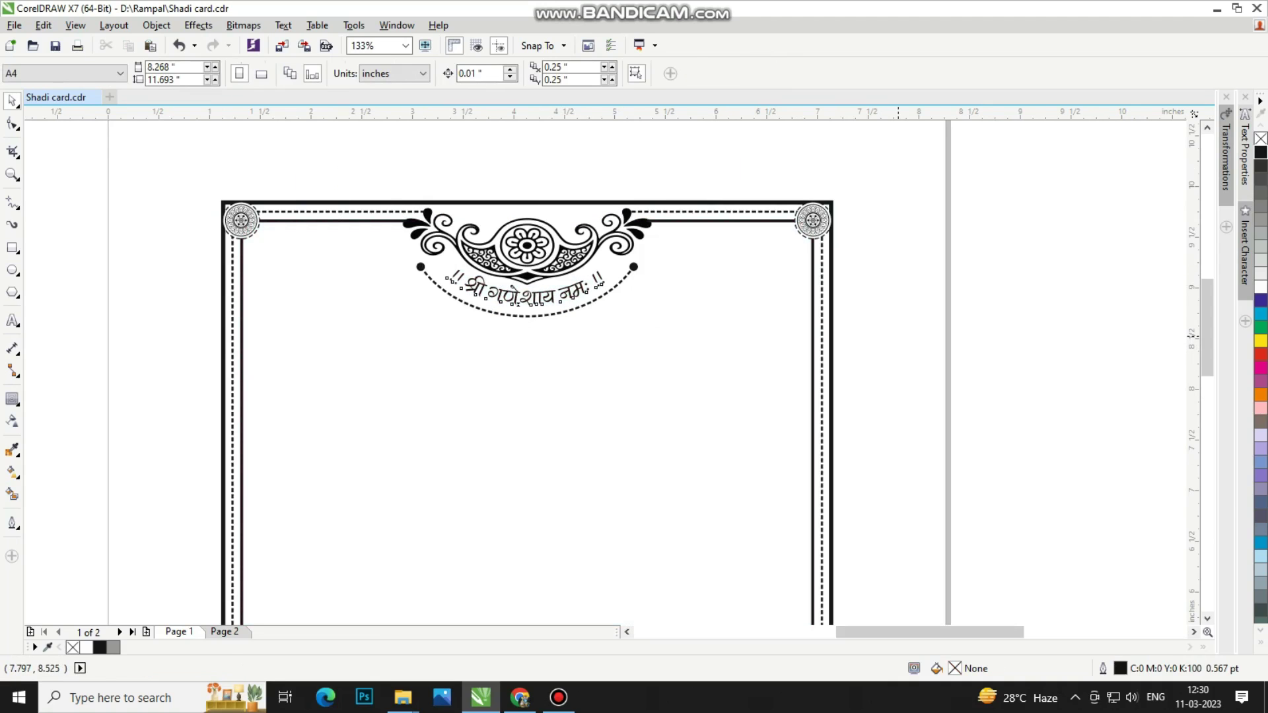
Step: Move the second card's left hanging kalash medallion into the new frame and join its straps to the upper border
key(F4)
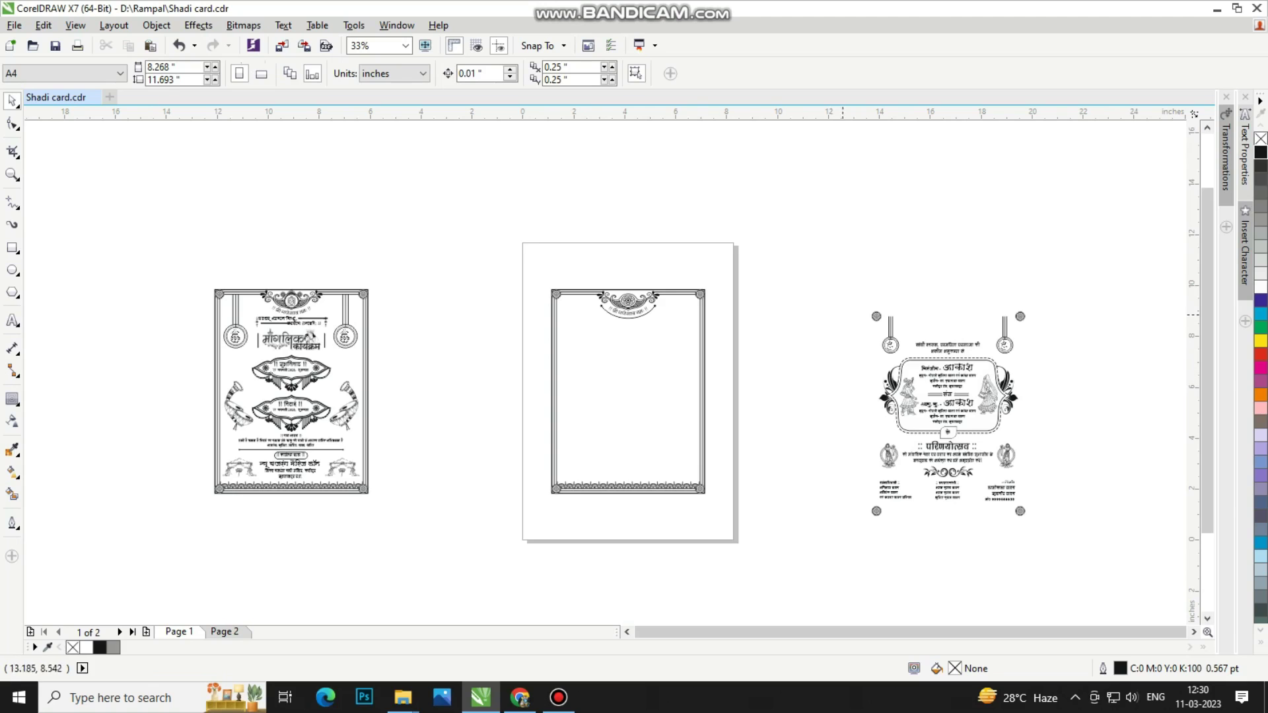
scroll(927, 333, up, 1)
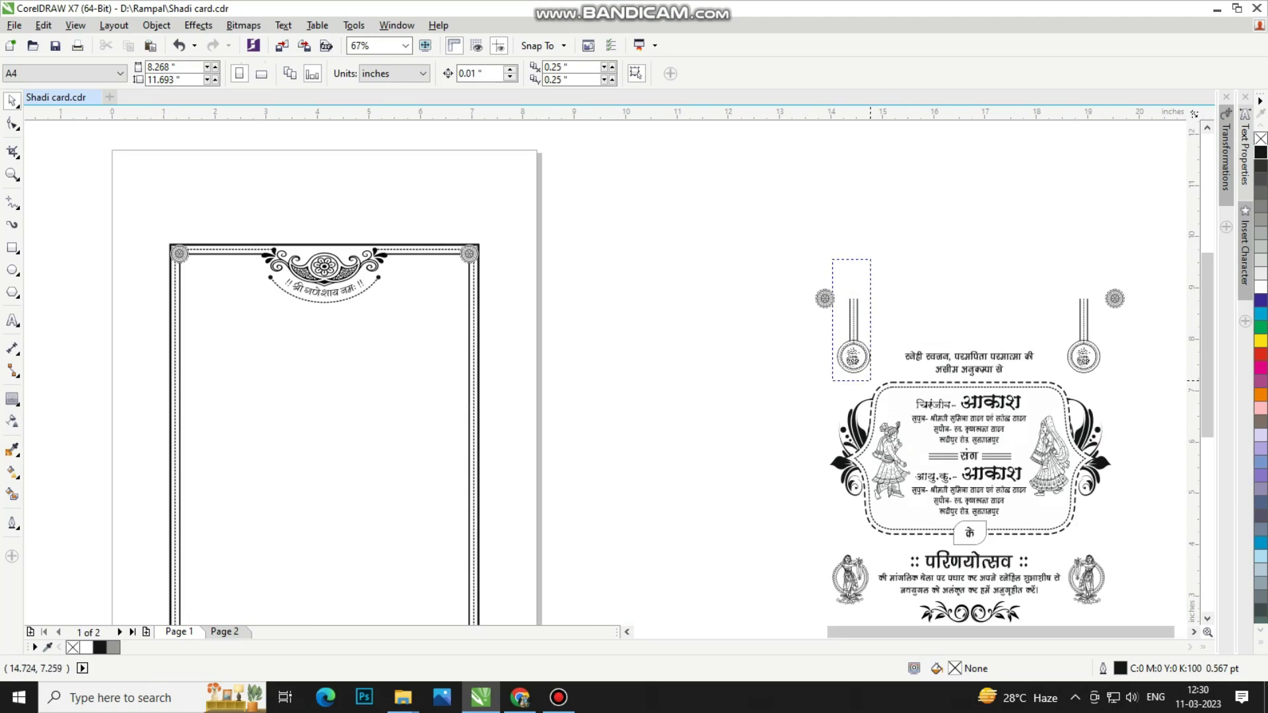
click(868, 377)
drag(852, 337, 210, 281)
scroll(363, 400, up, 1)
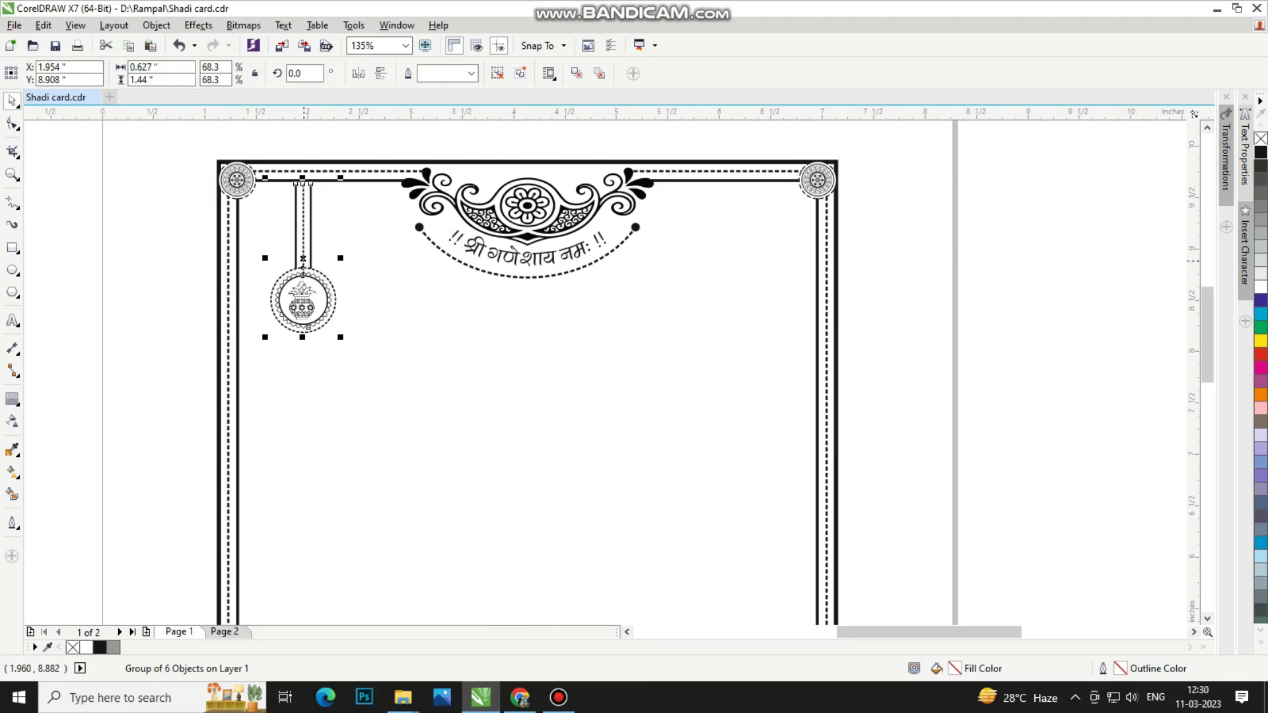
scroll(267, 271, up, 1)
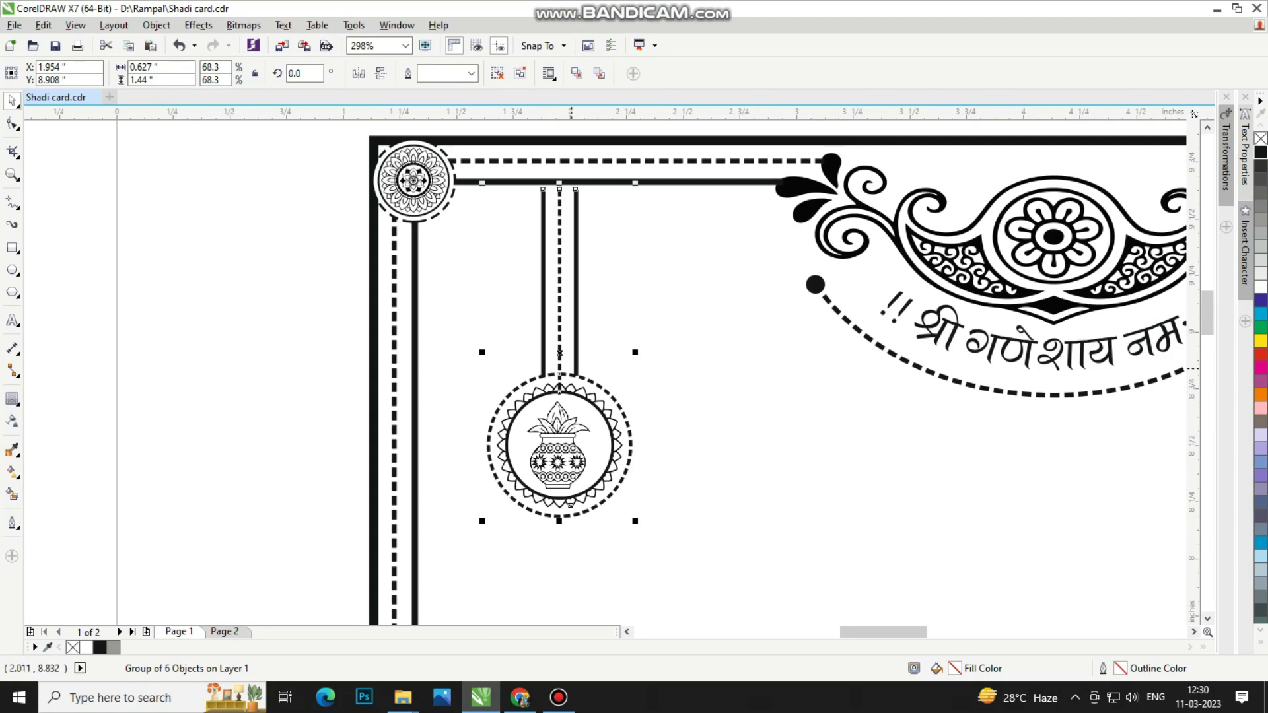
drag(560, 351, 560, 345)
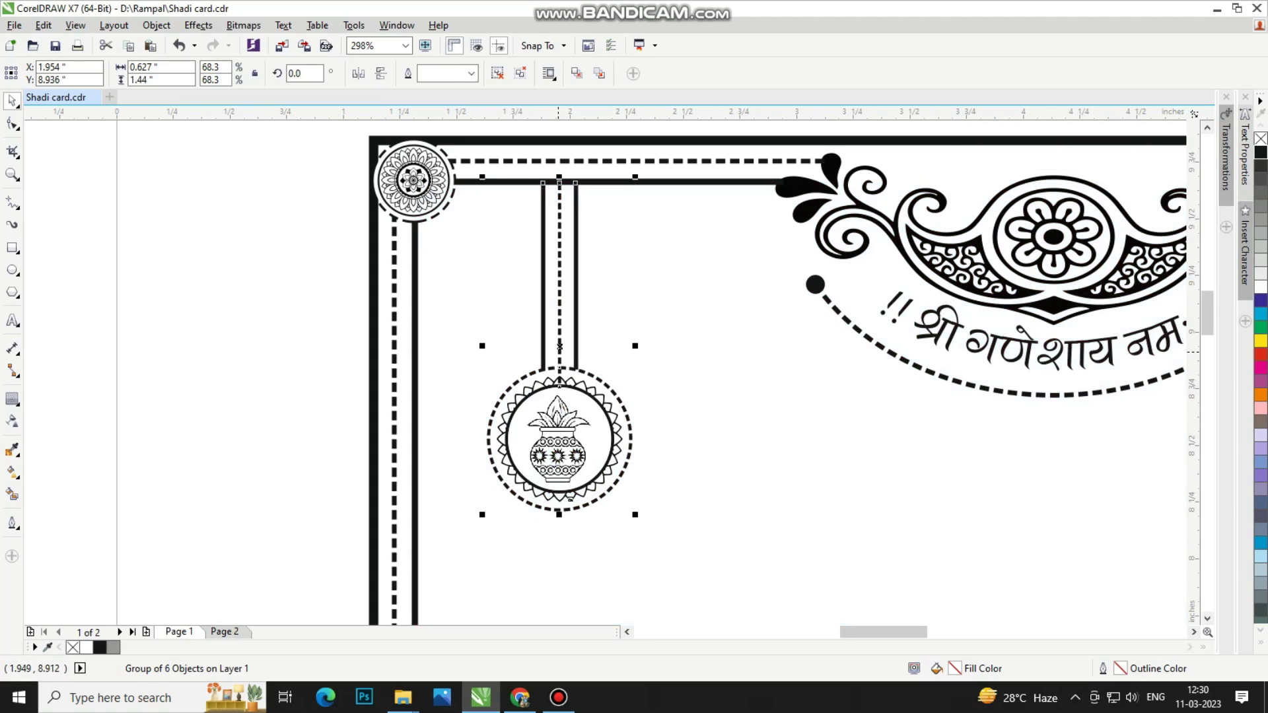
Step: Duplicate the hanging kalash medallion to the matching position on the frame's right side
scroll(411, 368, down, 1)
drag(305, 265, 752, 255)
key(Escape)
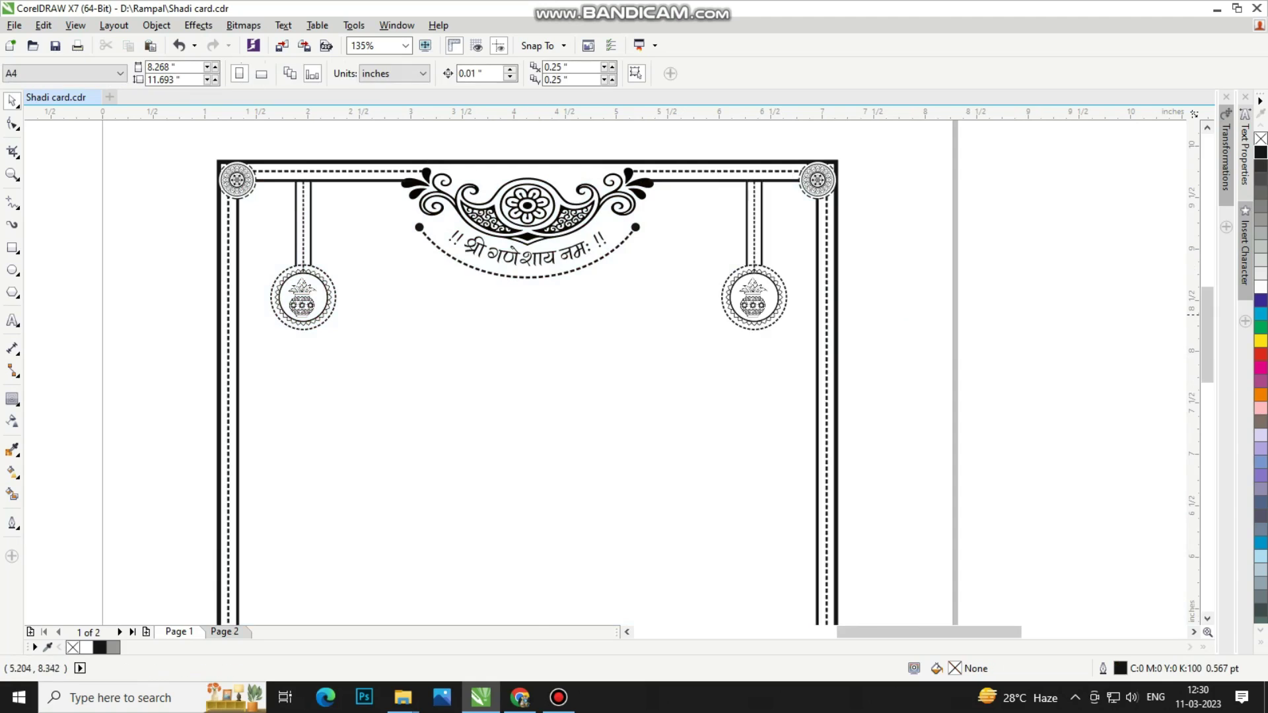
Step: Move the two-line invocation text ending असीम अनुकम्पा से to just below the header ornament in the new frame
scroll(625, 304, down, 1)
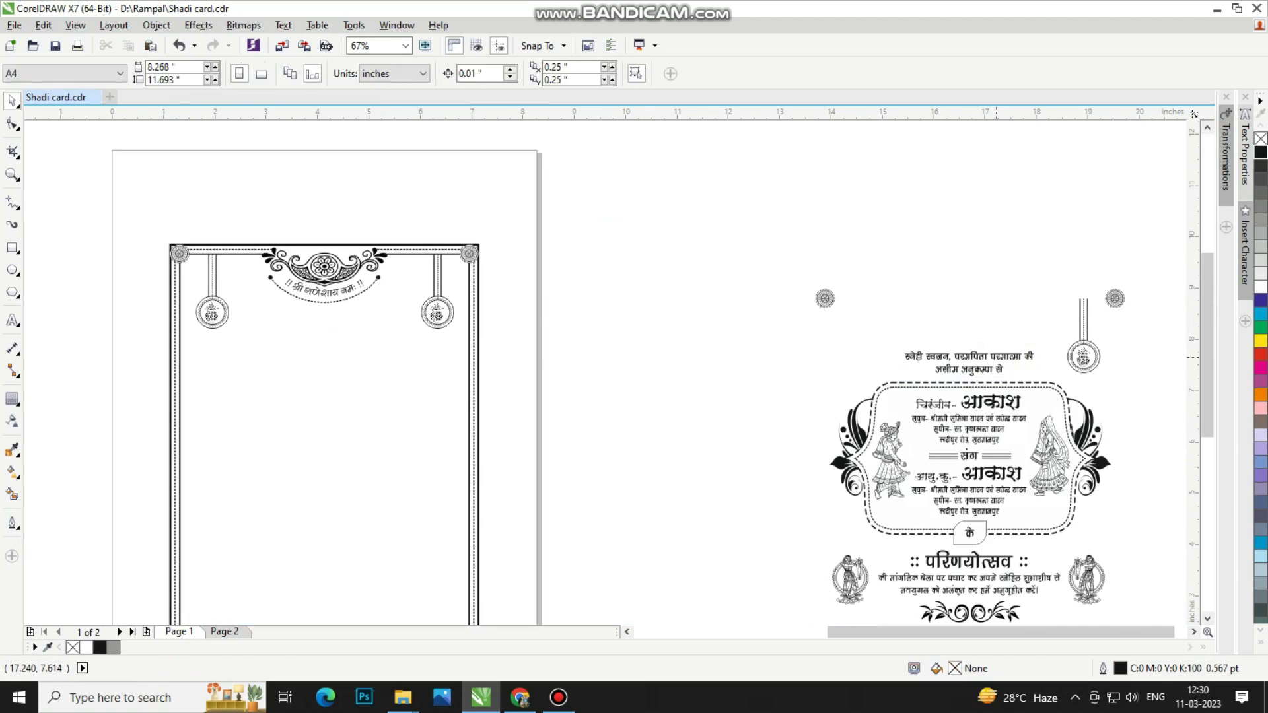
drag(996, 358, 361, 323)
click(867, 385)
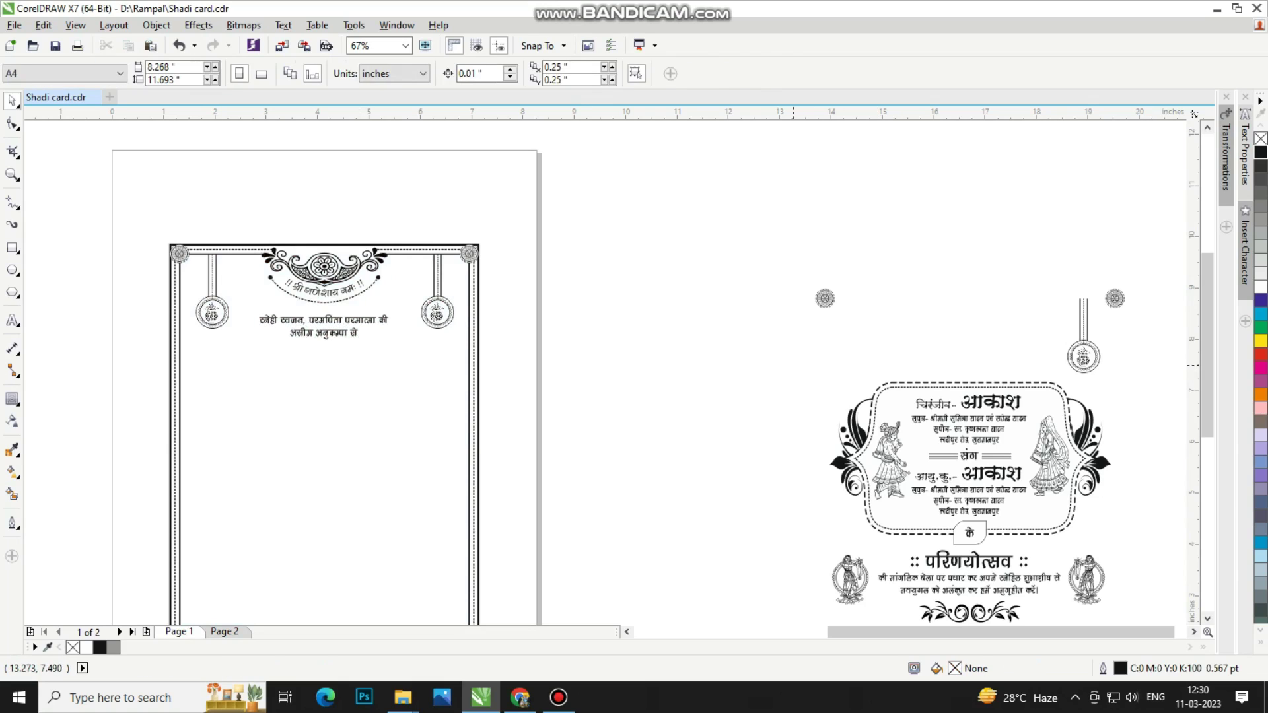
Step: Group the bride-and-groom names panel with its figures, move it below the invocation text and centre it in the frame
drag(922, 444, 1144, 538)
key(ctrl+g)
drag(891, 385, 244, 357)
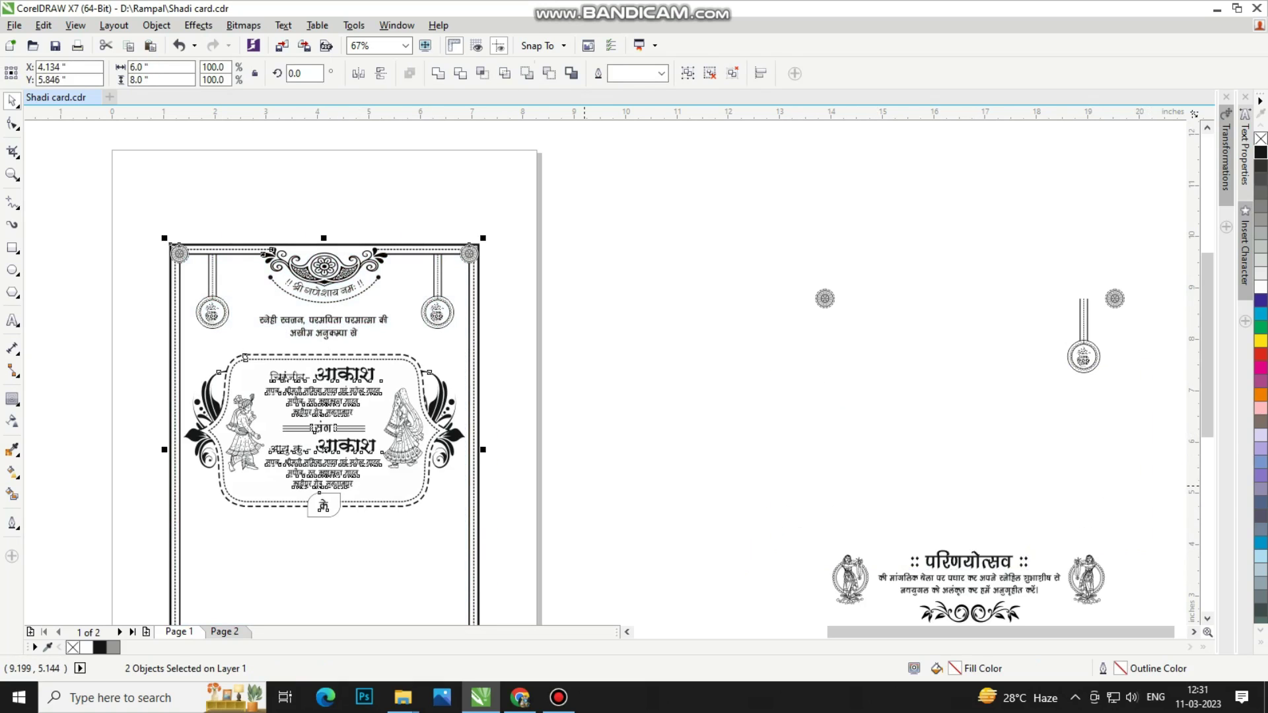
click(553, 480)
Step: Move the bride-and-groom names panel slightly up, closer to the invocation text
scroll(389, 449, up, 3)
click(643, 395)
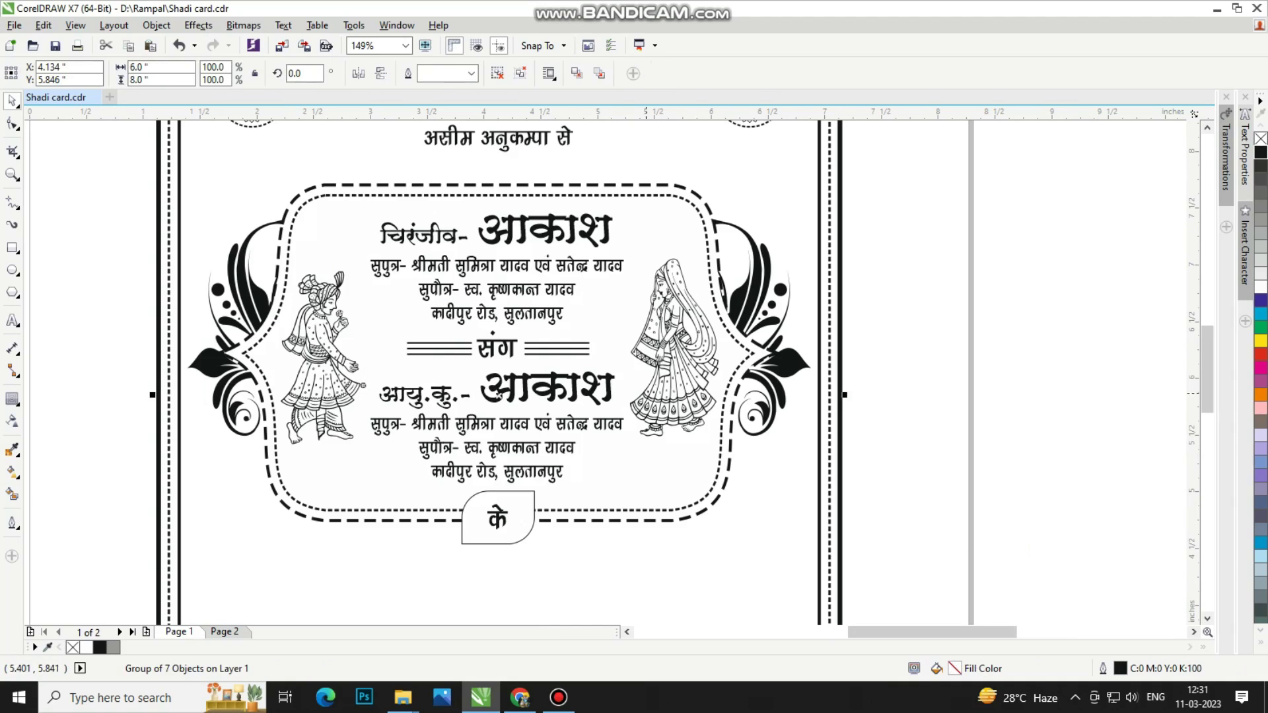
click(655, 360)
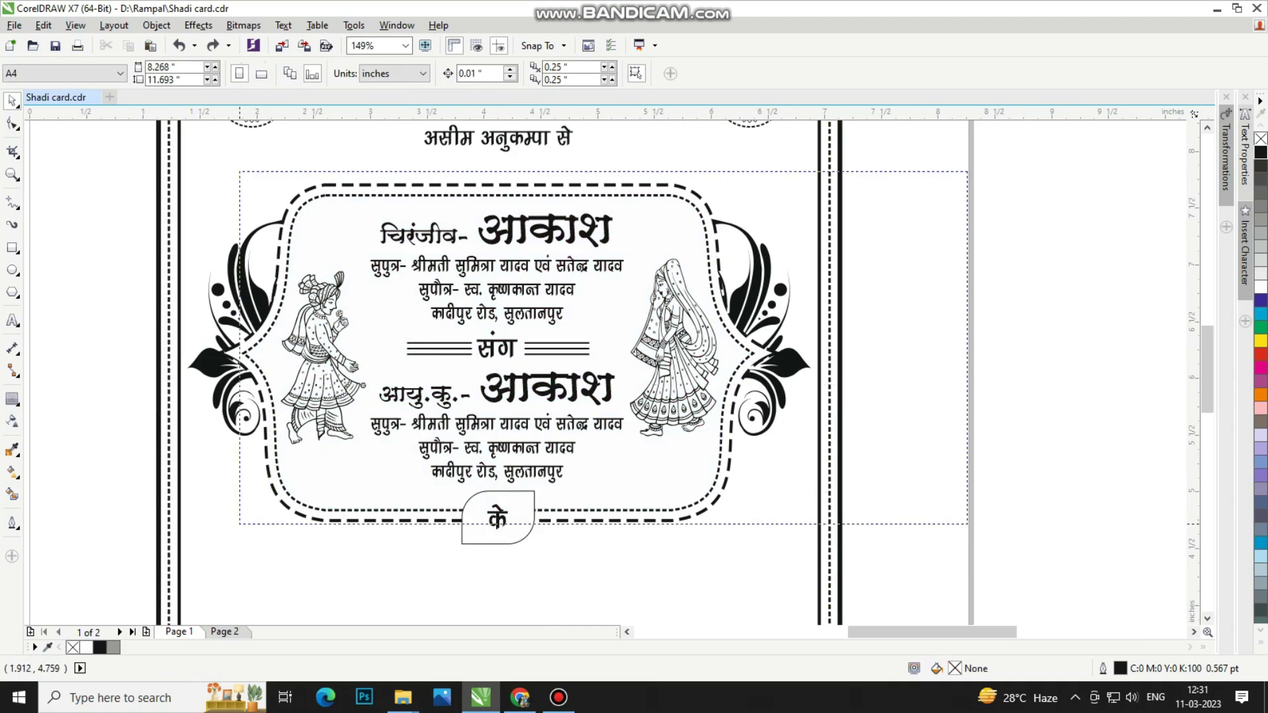
click(561, 373)
drag(502, 363, 497, 352)
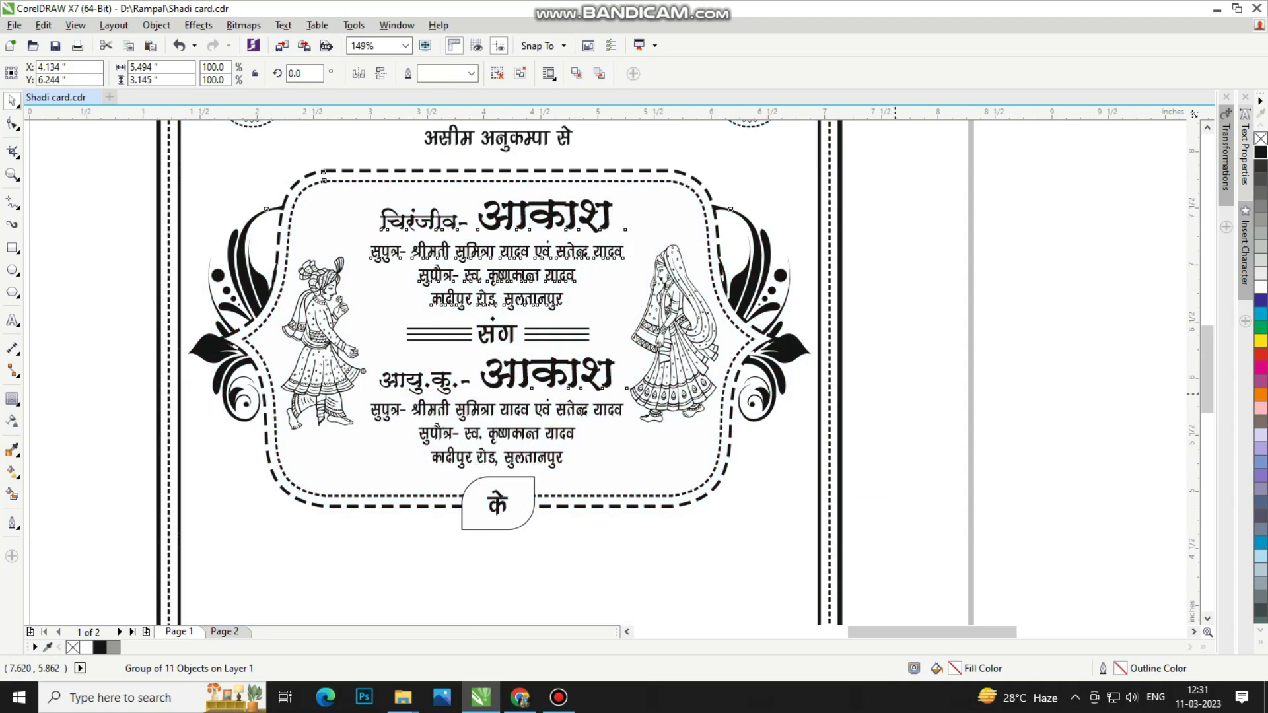
key(Escape)
Step: Move the परिणयोत्सव heading and its two-line invitation text into the new frame, just below the bride-and-groom names panel
scroll(181, 482, down, 2)
scroll(701, 368, down, 1)
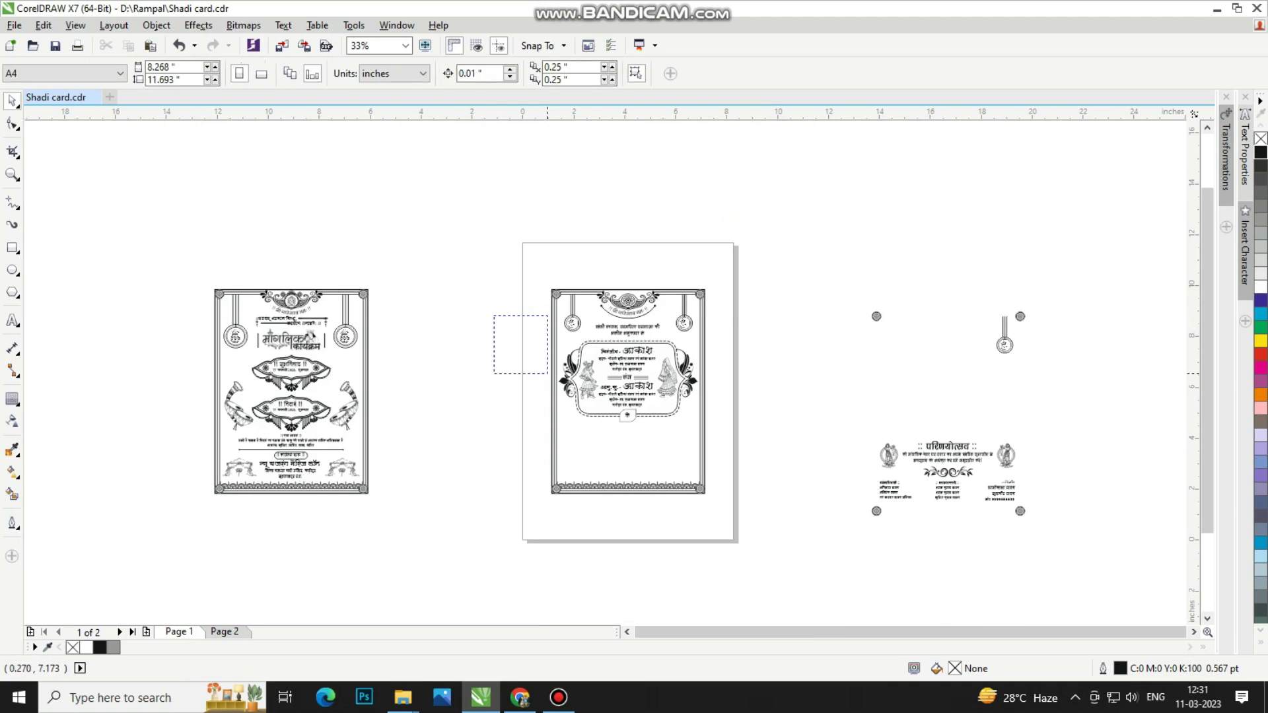
scroll(1027, 307, up, 1)
click(895, 372)
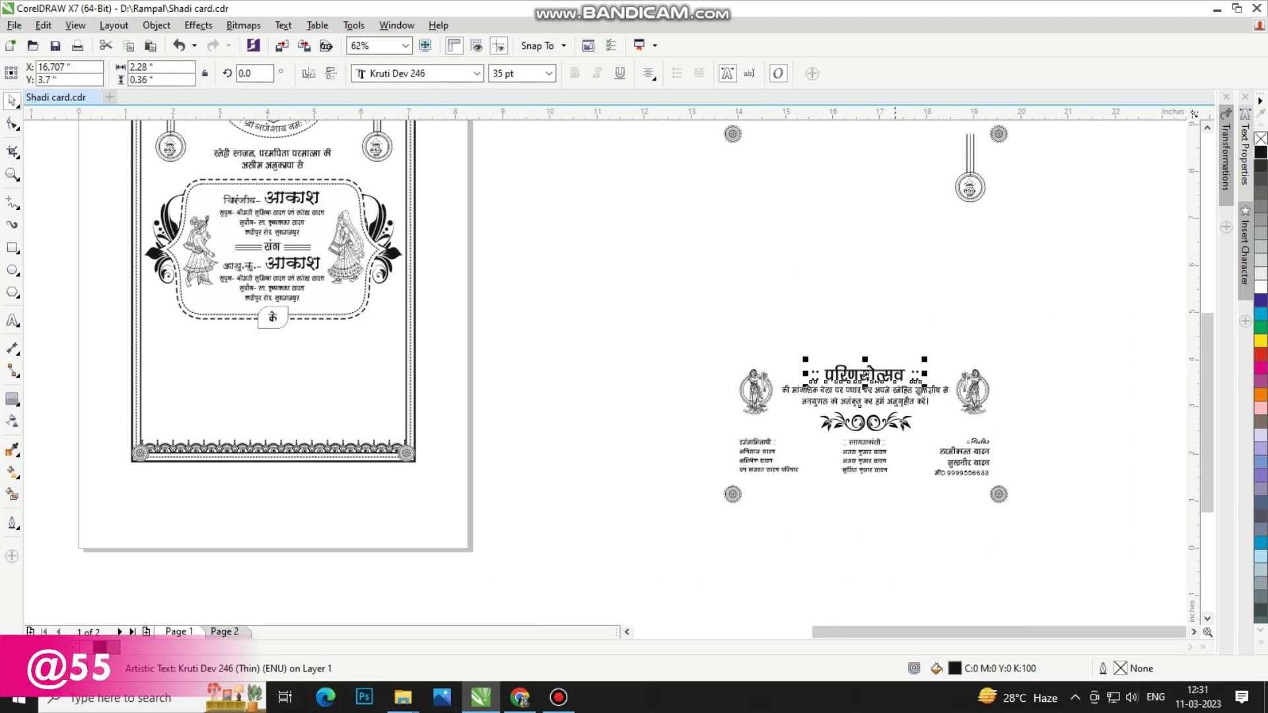
shift+click(865, 390)
drag(865, 389, 310, 410)
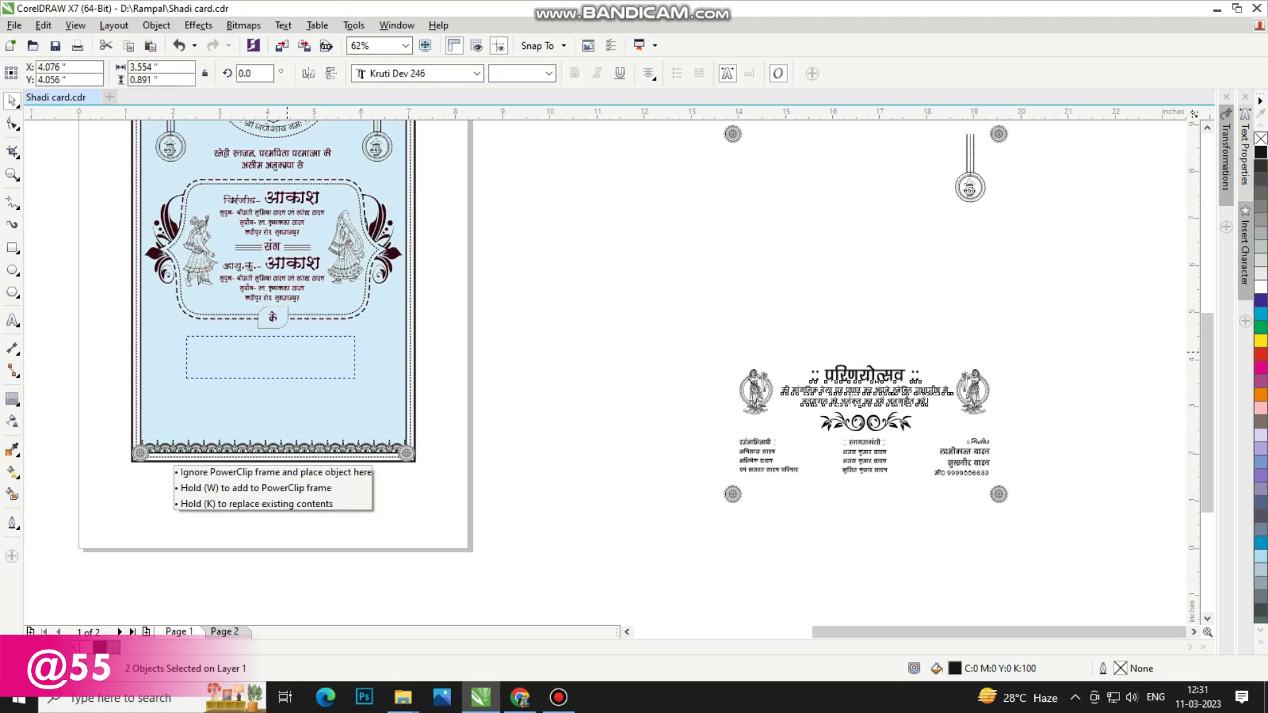
drag(273, 360, 272, 360)
key(Escape)
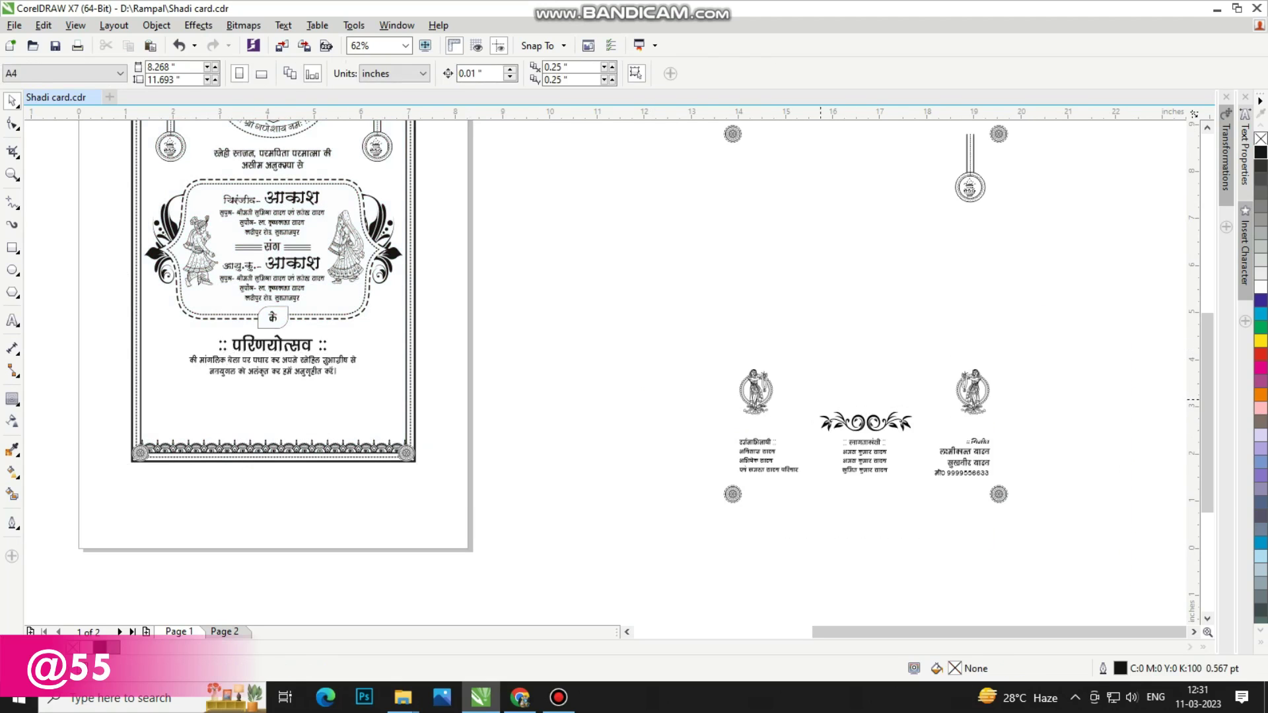
Step: Move the figure medallion from the old layout to the left of the परिणयोत्सव heading in the new frame
click(756, 390)
drag(755, 398, 170, 359)
drag(88, 294, 427, 474)
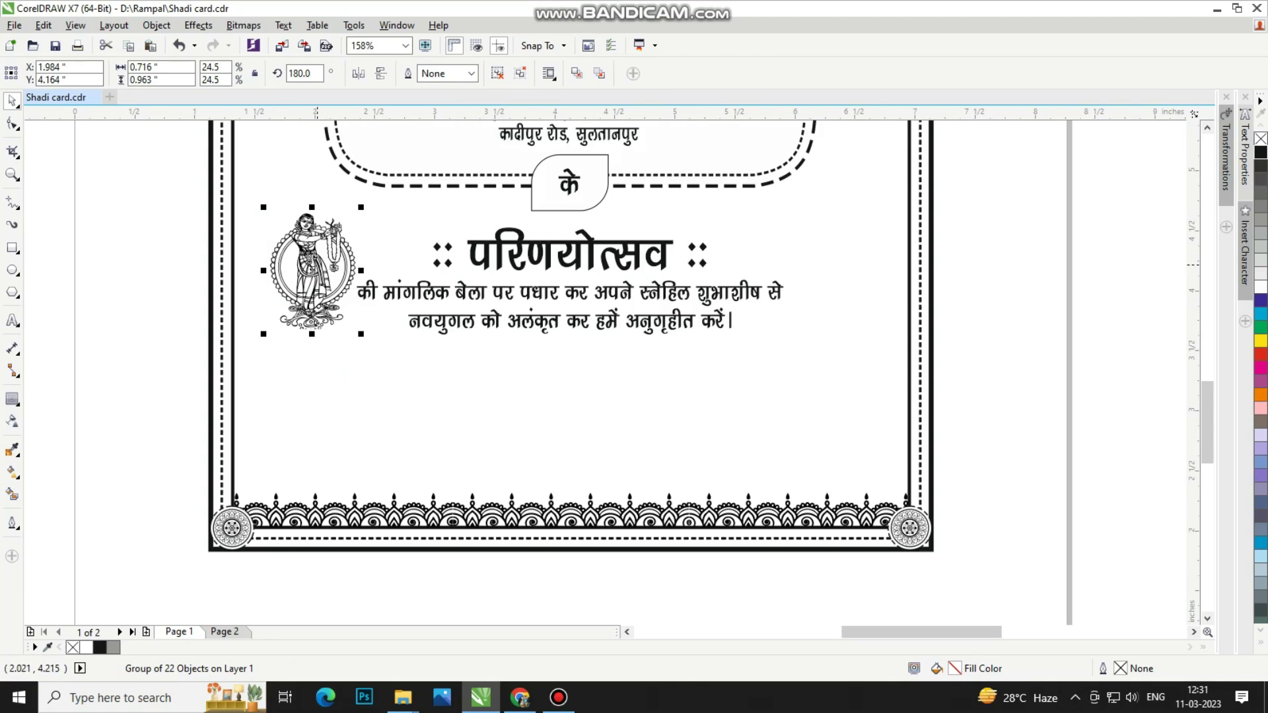
Step: Duplicate the figure medallion to the right of the परिणयोत्सव heading and mirror the copy horizontally
drag(310, 271, 841, 271)
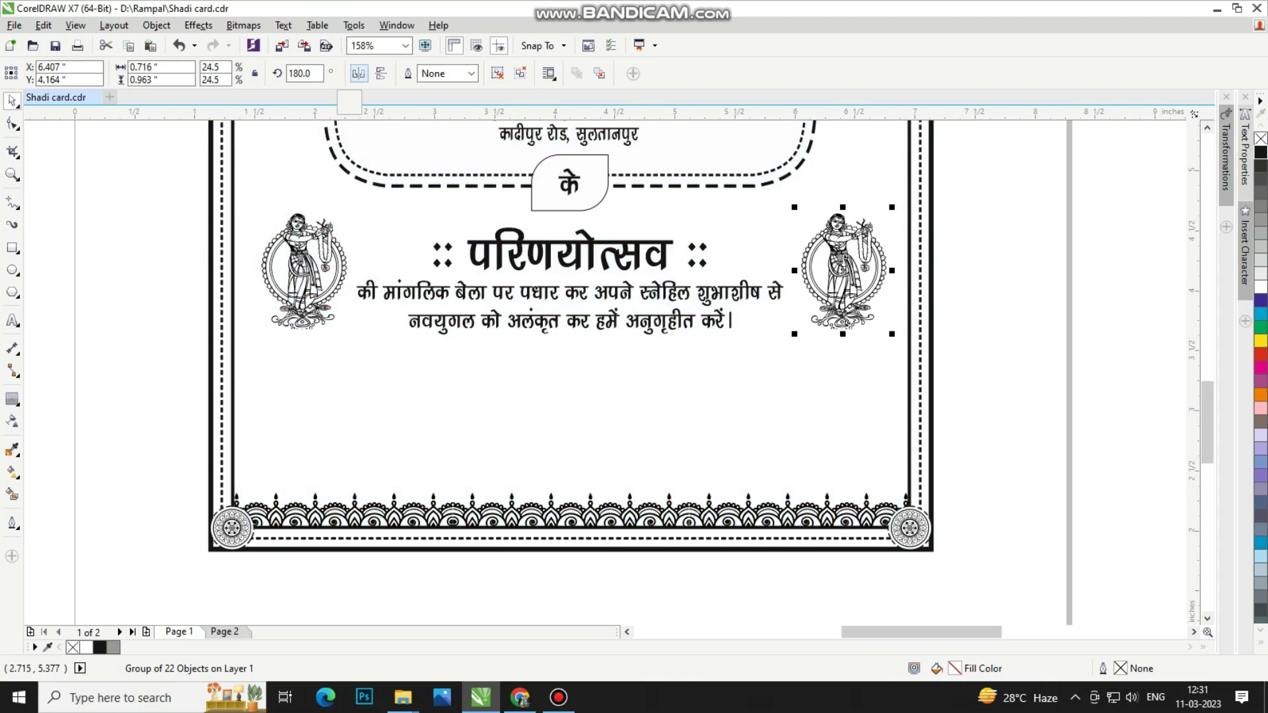
click(381, 73)
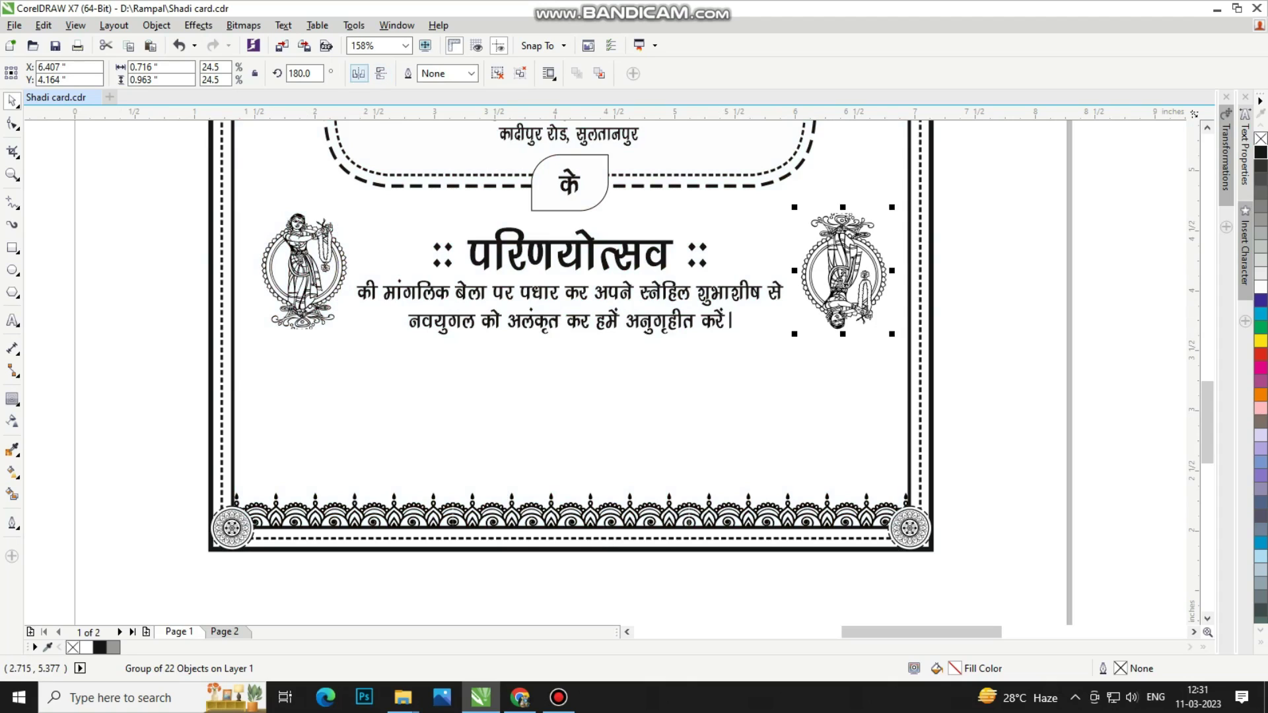
key(ctrl+z)
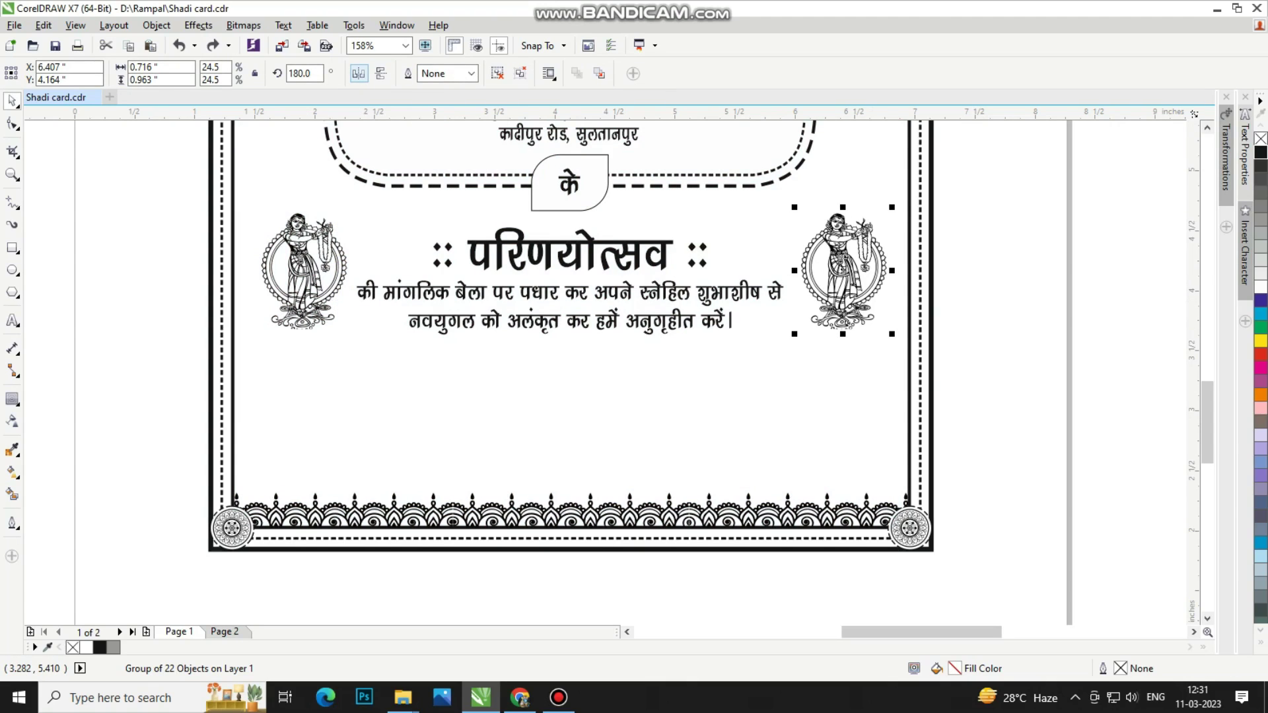
click(358, 73)
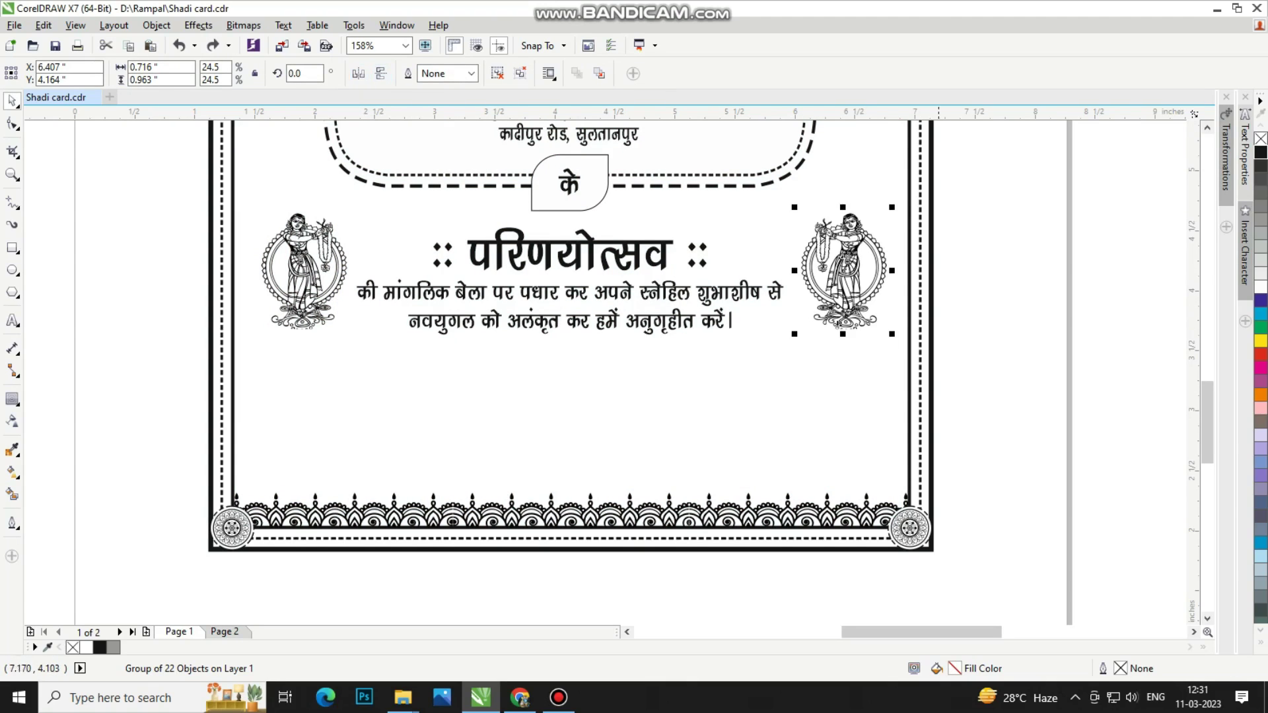
click(1141, 341)
Step: Move the three family text blocks headed दर्शनाभिलाषी, स्वागताकांक्षी and विनीत into the new frame, just above its bottom border
scroll(1141, 340, down, 2)
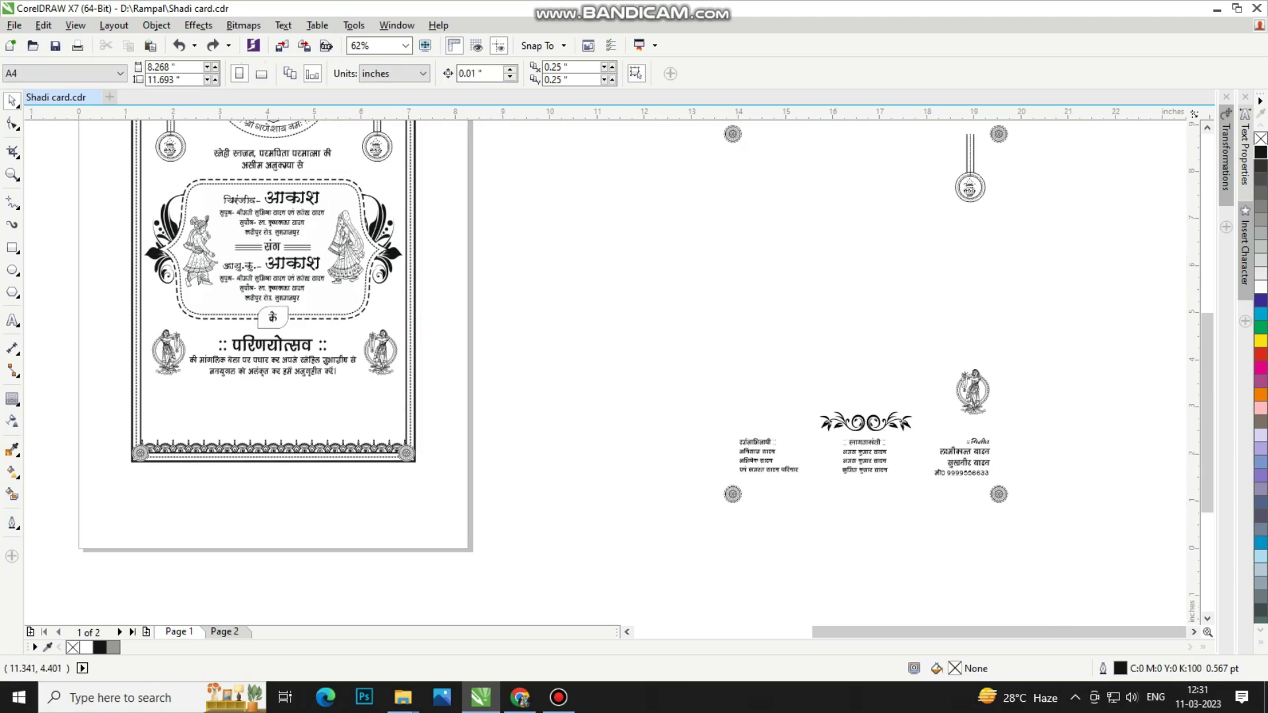
click(869, 444)
shift+click(766, 456)
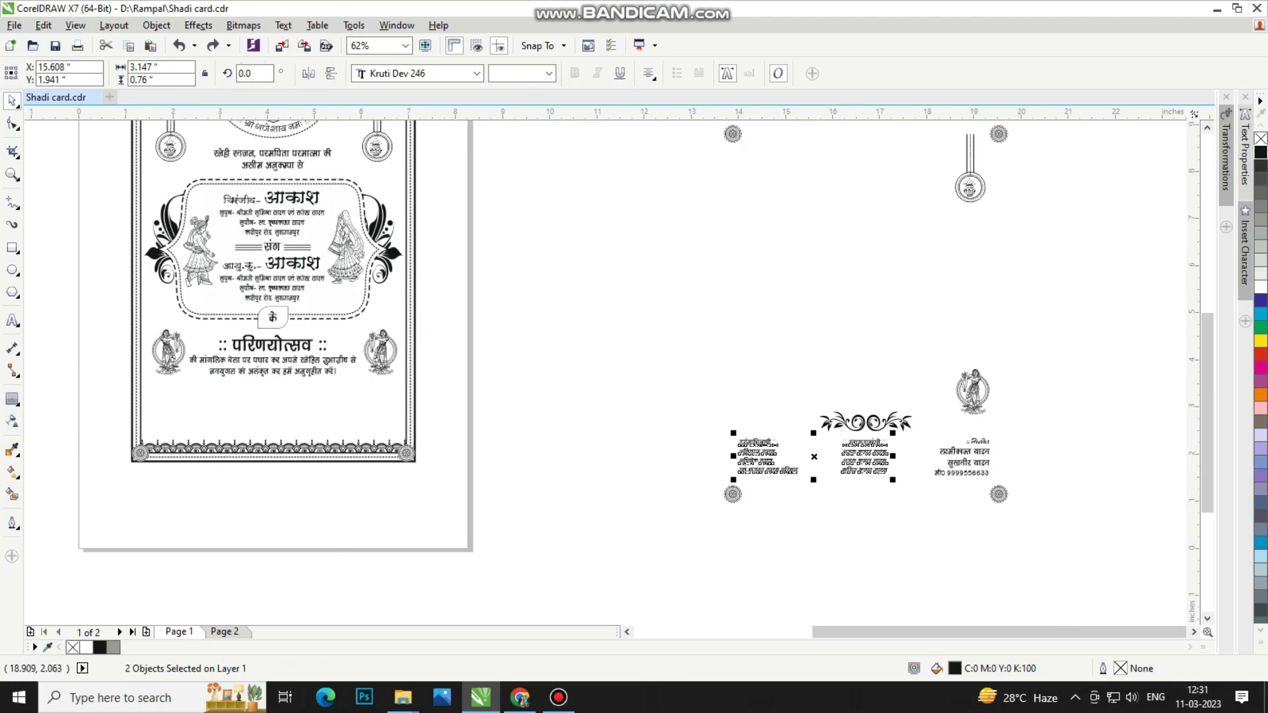
shift+click(766, 455)
shift+click(961, 452)
drag(865, 456, 279, 416)
key(F2)
drag(64, 358, 495, 504)
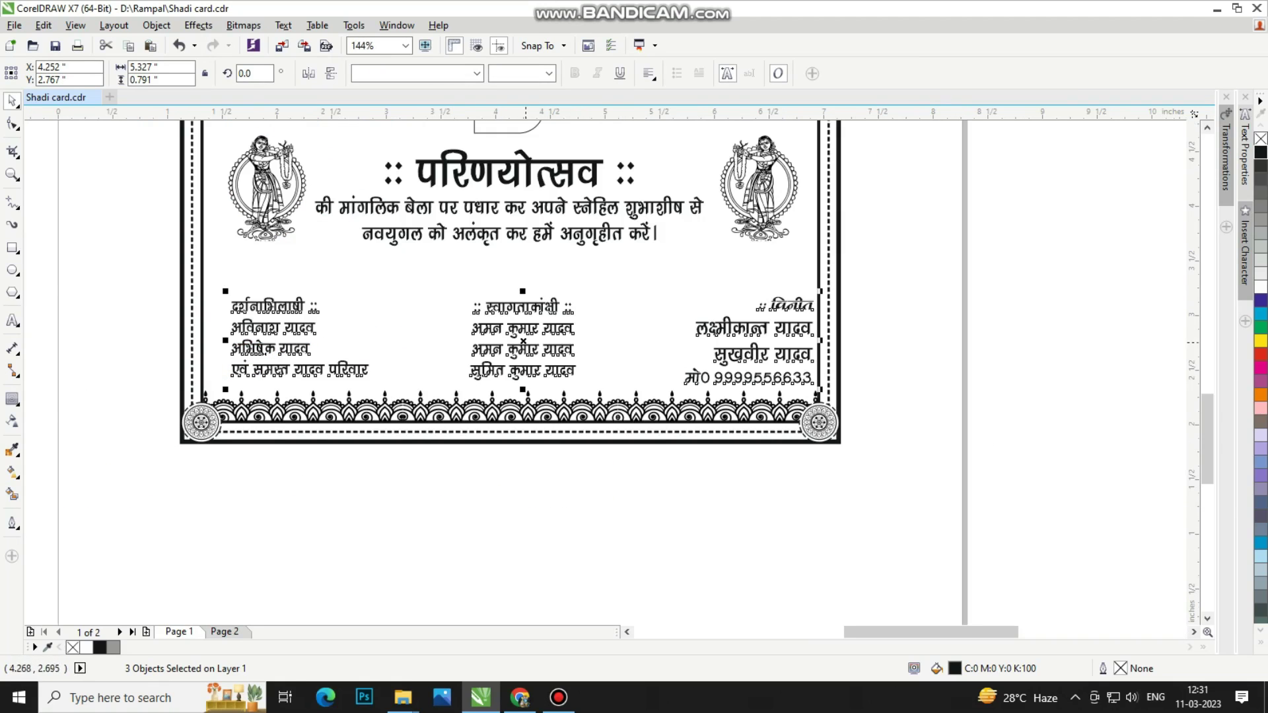
Step: Shift the three family text blocks slightly left to centre them between the frame's side borders
drag(892, 266, 215, 396)
drag(529, 341, 507, 339)
key(Escape)
key(F3)
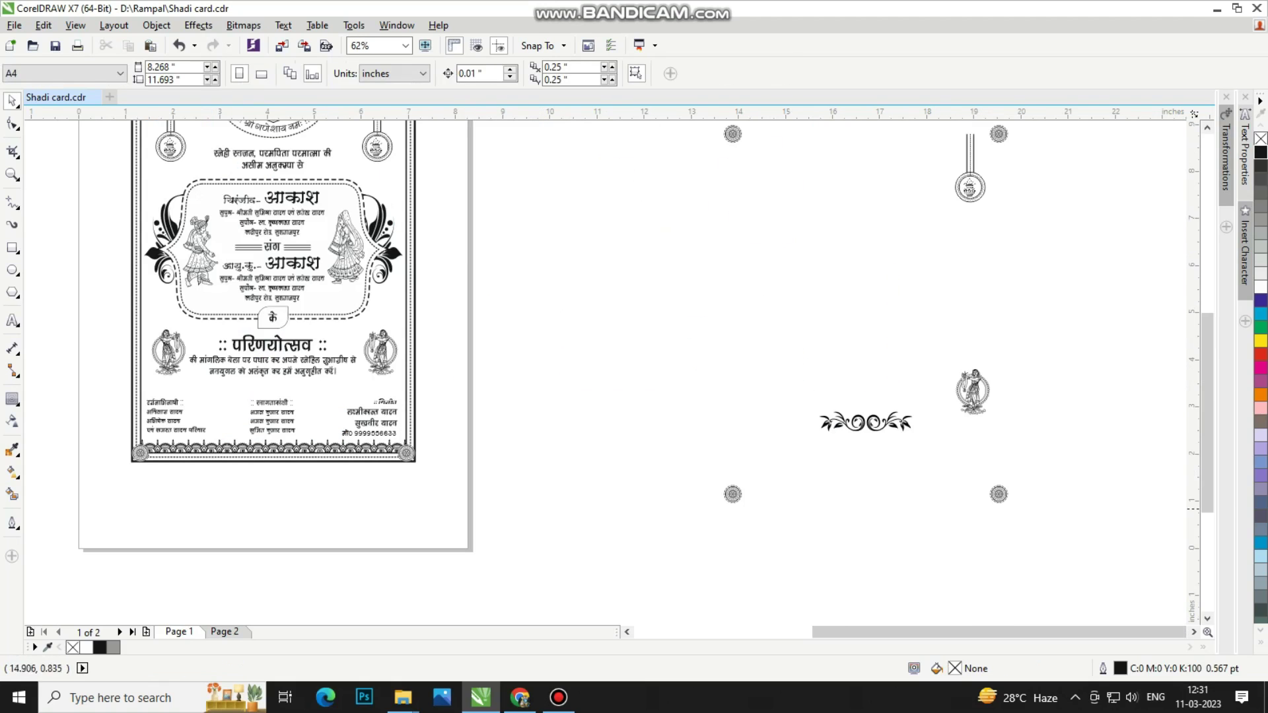
Step: Move the leafy scroll ornament to between the invitation text and the family text blocks in the new frame
drag(862, 426, 273, 393)
key(Escape)
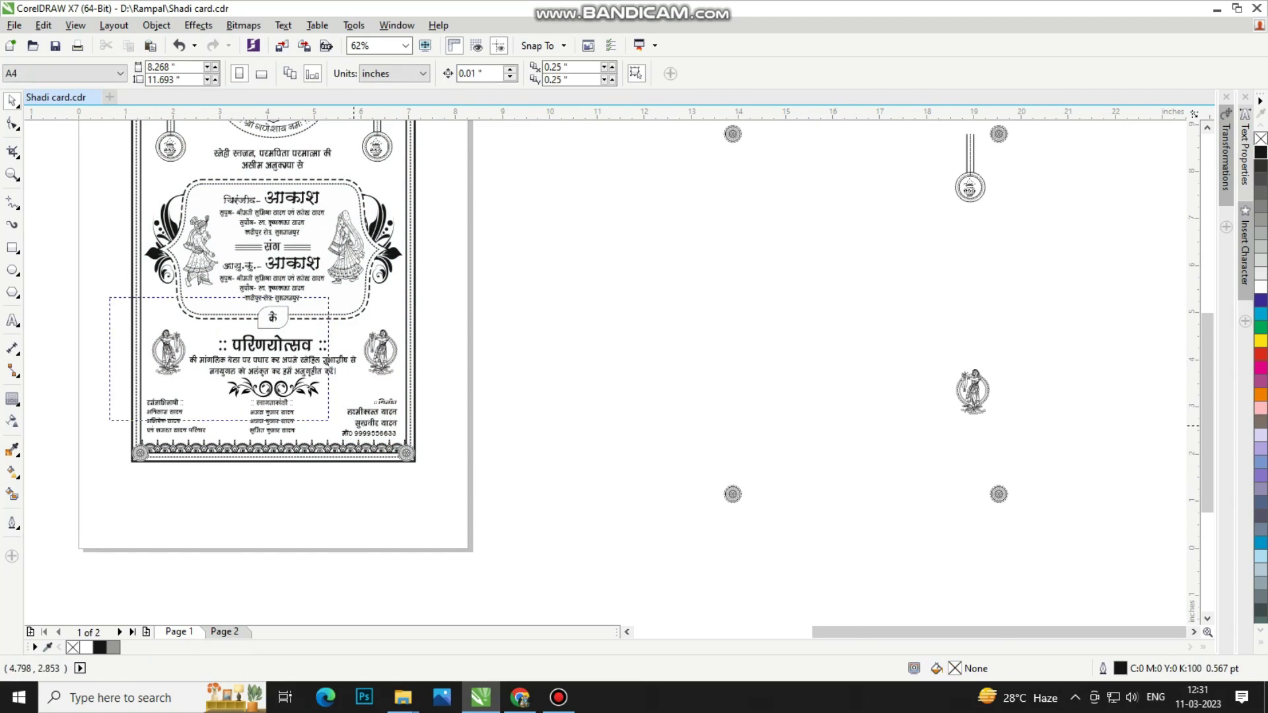
scroll(354, 425, up, 3)
click(528, 364)
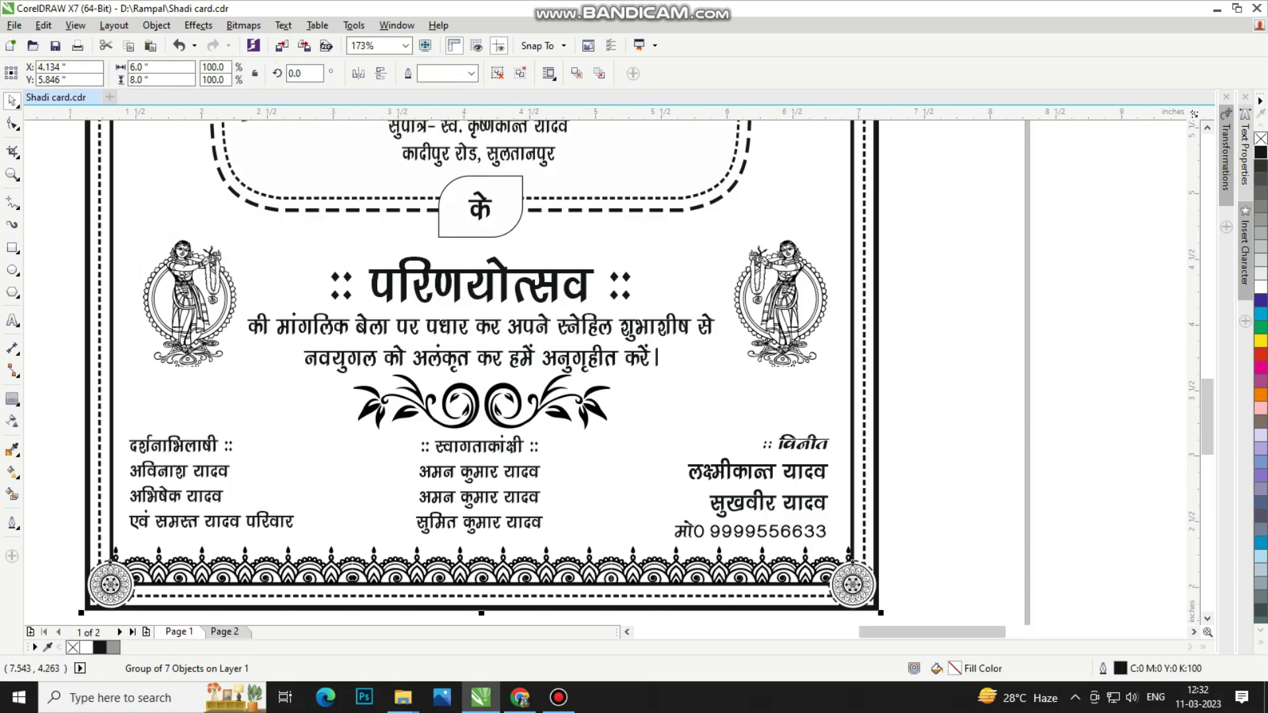
Step: Move the परिणयोत्सव heading, its invitation text and the scroll ornament together slightly upward
drag(935, 225, 100, 436)
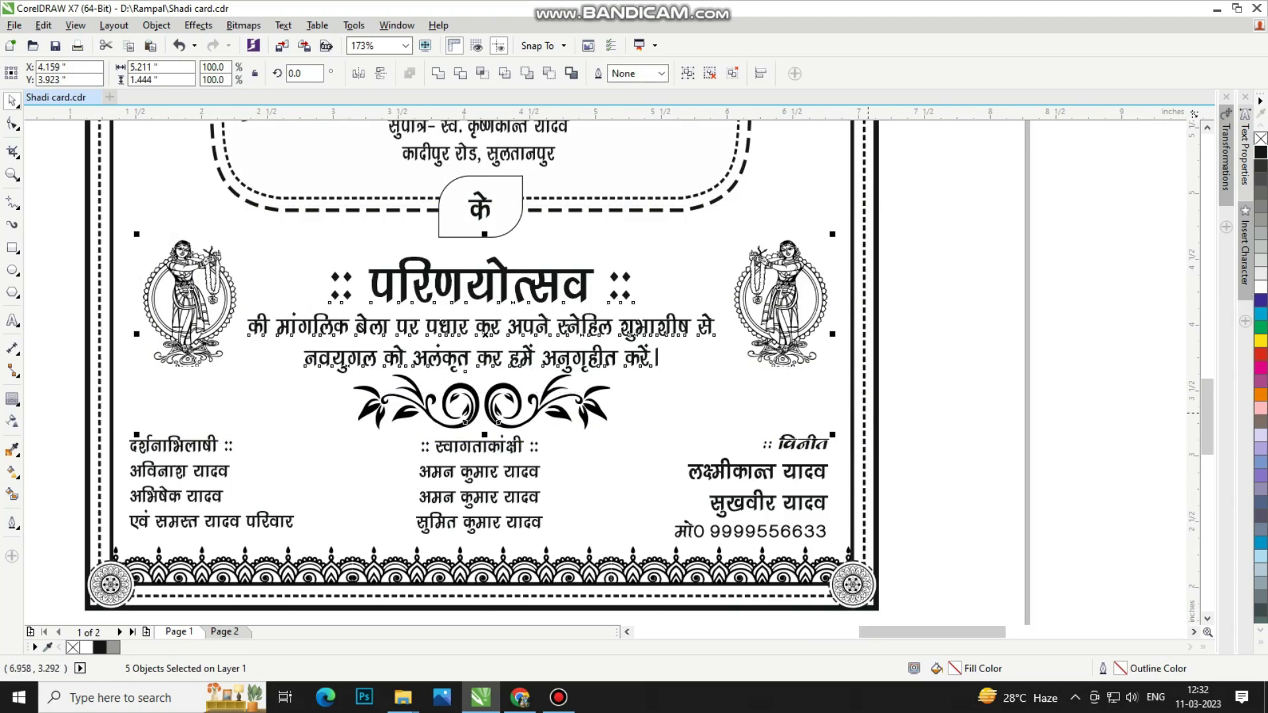
key(Escape)
click(550, 287)
shift+click(545, 361)
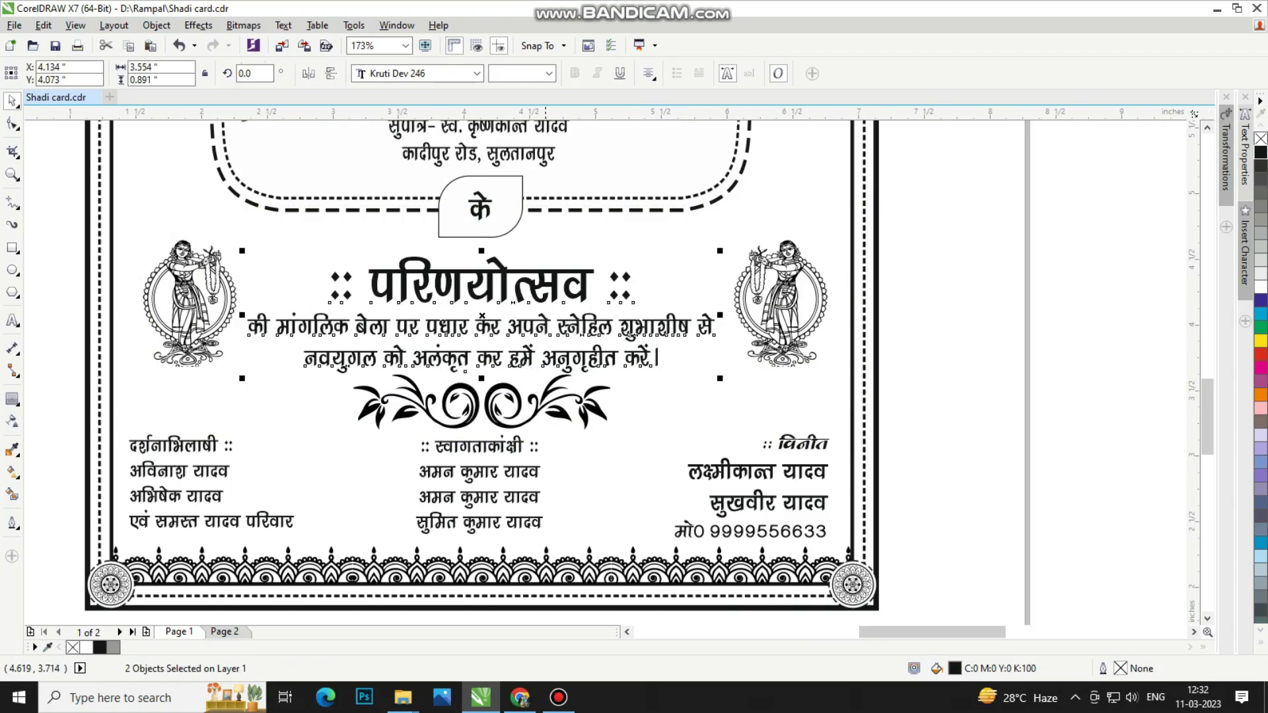
shift+click(518, 393)
drag(520, 364, 519, 357)
key(Escape)
key(F3)
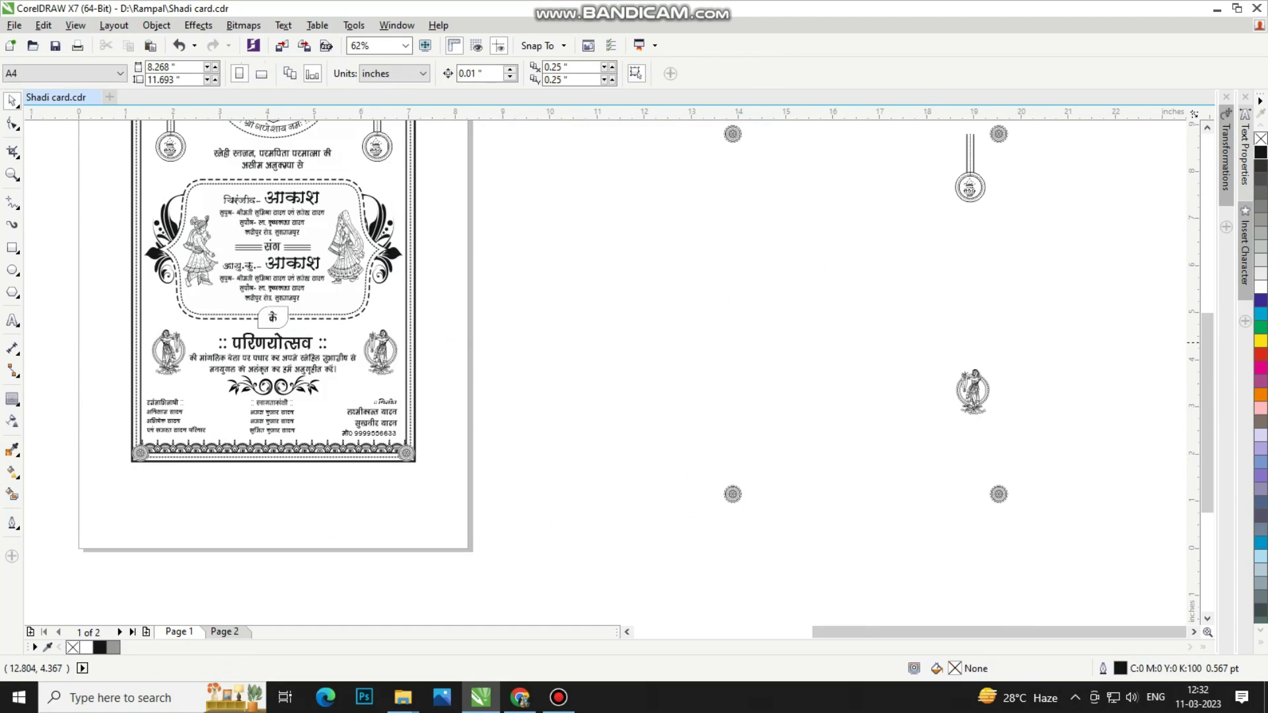
Step: Delete the leftover corner rosettes, kalash medallion and figure medallion of the old layout beside the page
key(F3)
drag(832, 262, 1040, 535)
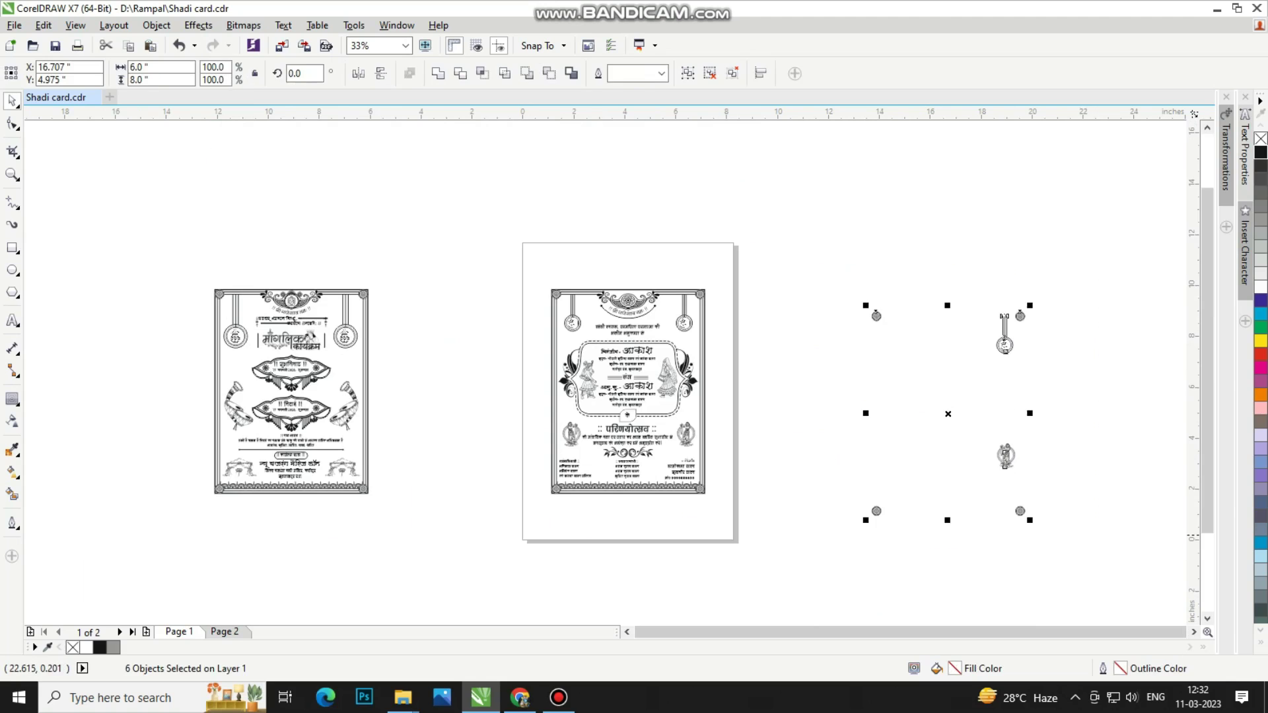
key(Delete)
Step: Copy the Ganesha figure with its circle from the first card's header into the second card's header ornament, centred horizontally in the frame
key(F2)
drag(541, 279, 721, 376)
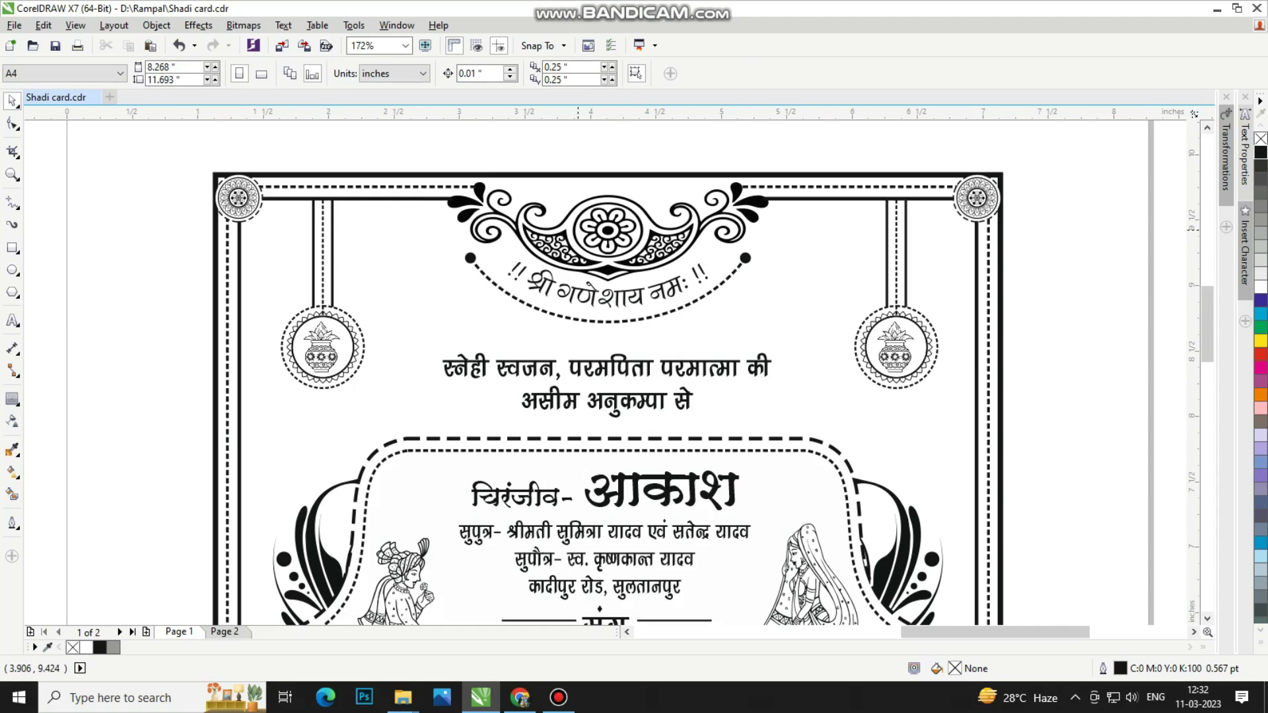
key(F3)
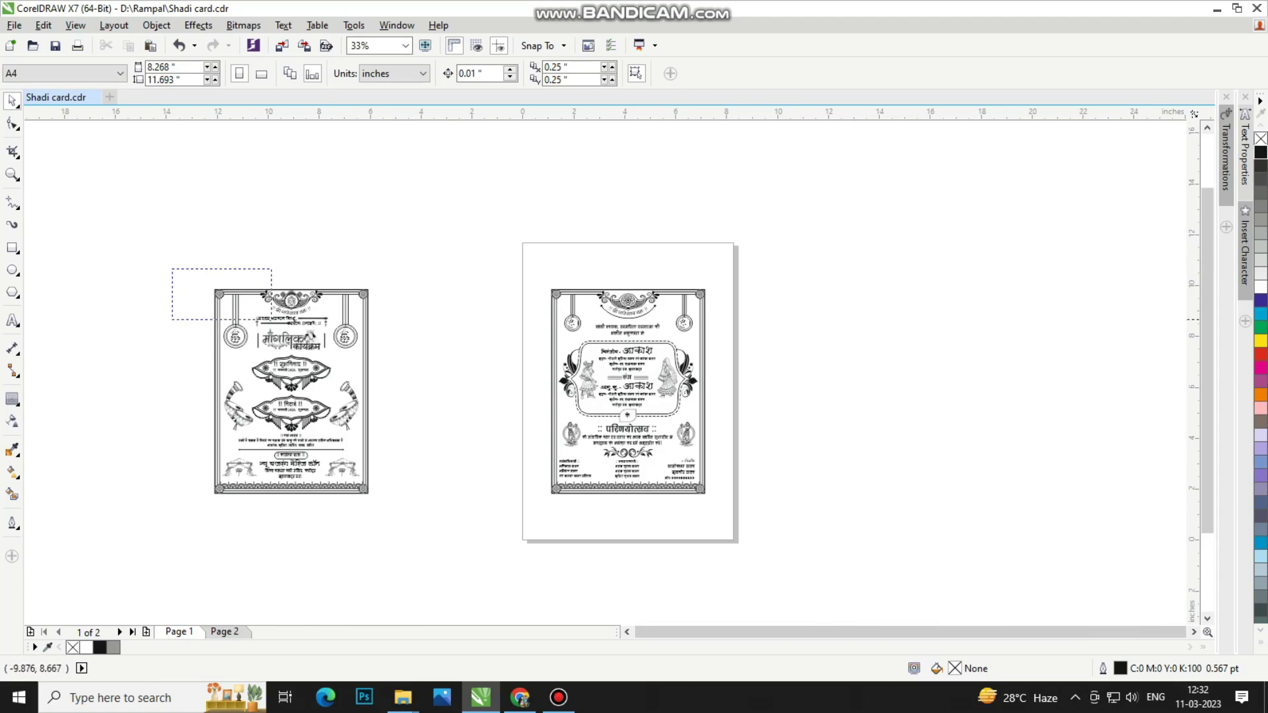
scroll(291, 292, up, 2)
click(298, 317)
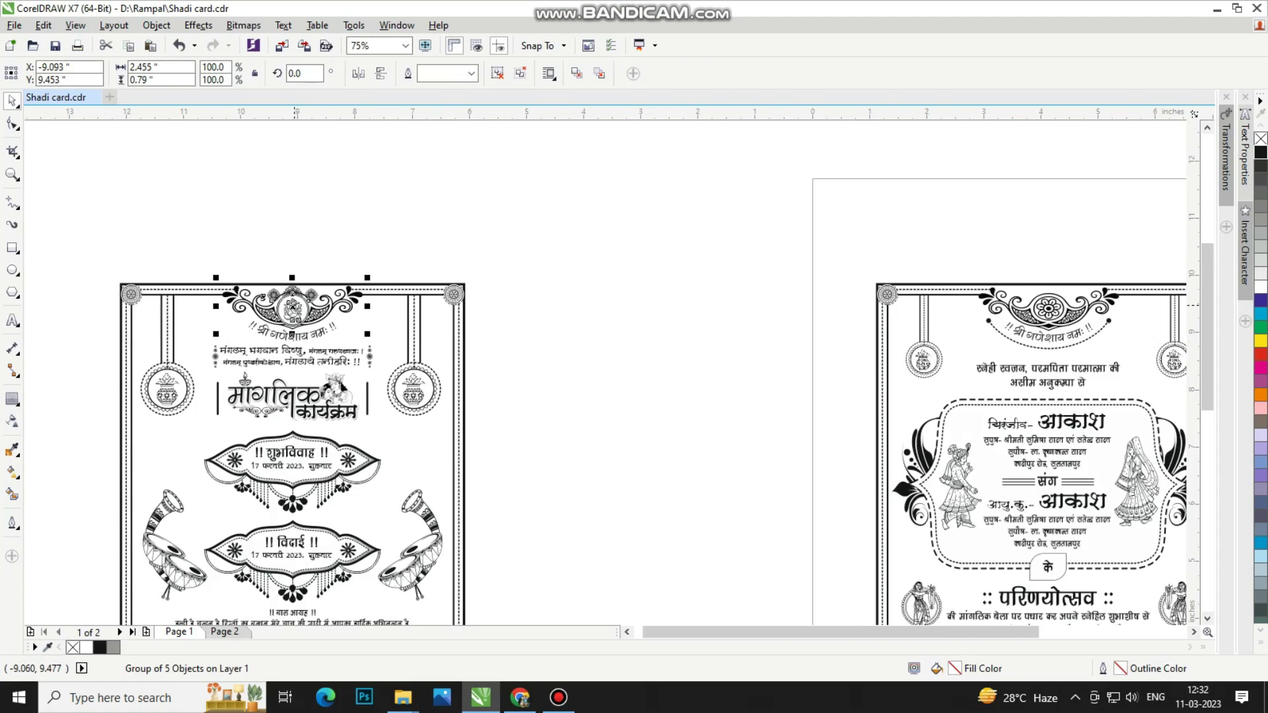
ctrl+click(292, 308)
drag(293, 308, 681, 352)
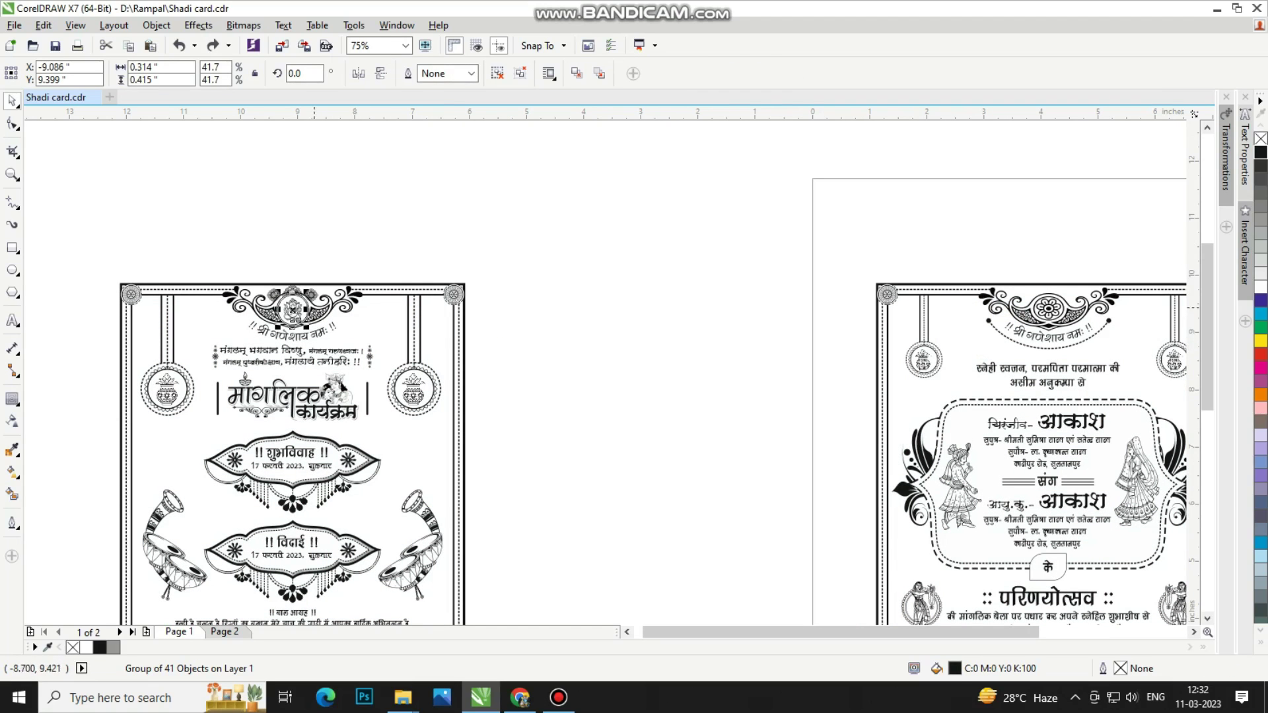
drag(292, 307, 1134, 361)
shift+click(792, 328)
key(c)
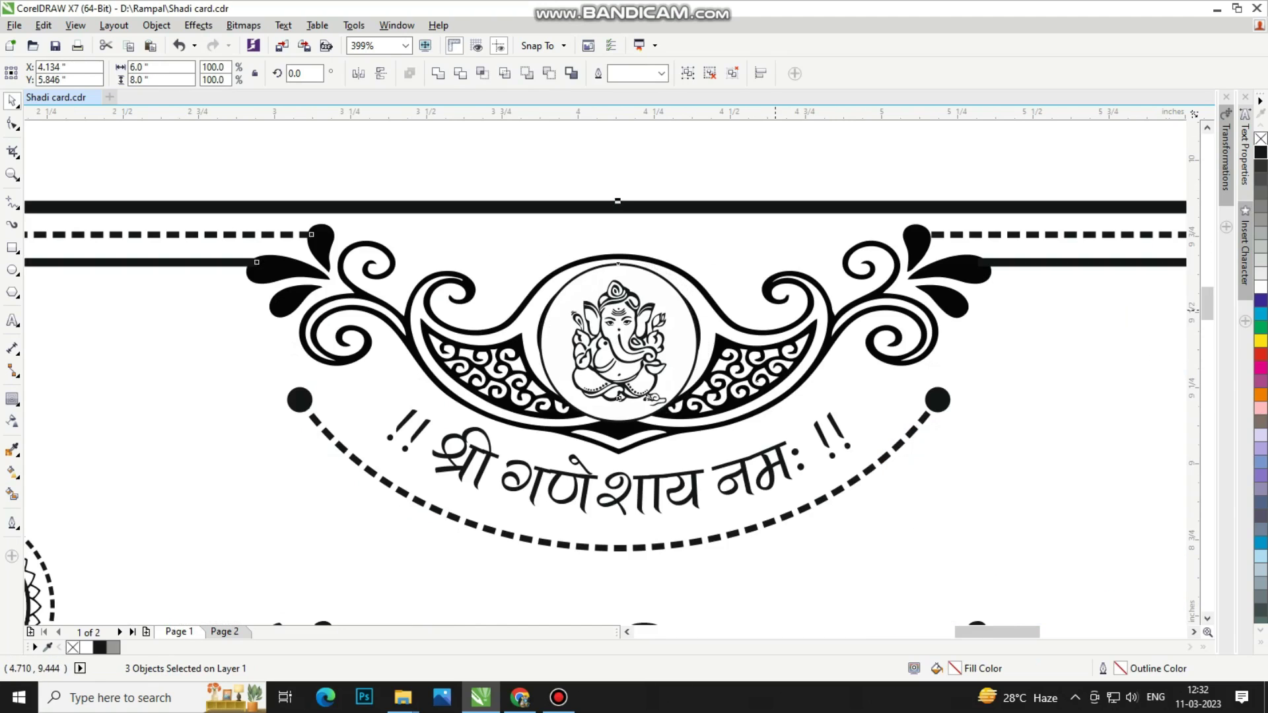
Step: Widen the white circle behind the Ganesha figure to 0.562 inches, keeping it centred in the header ornament
click(733, 162)
click(698, 342)
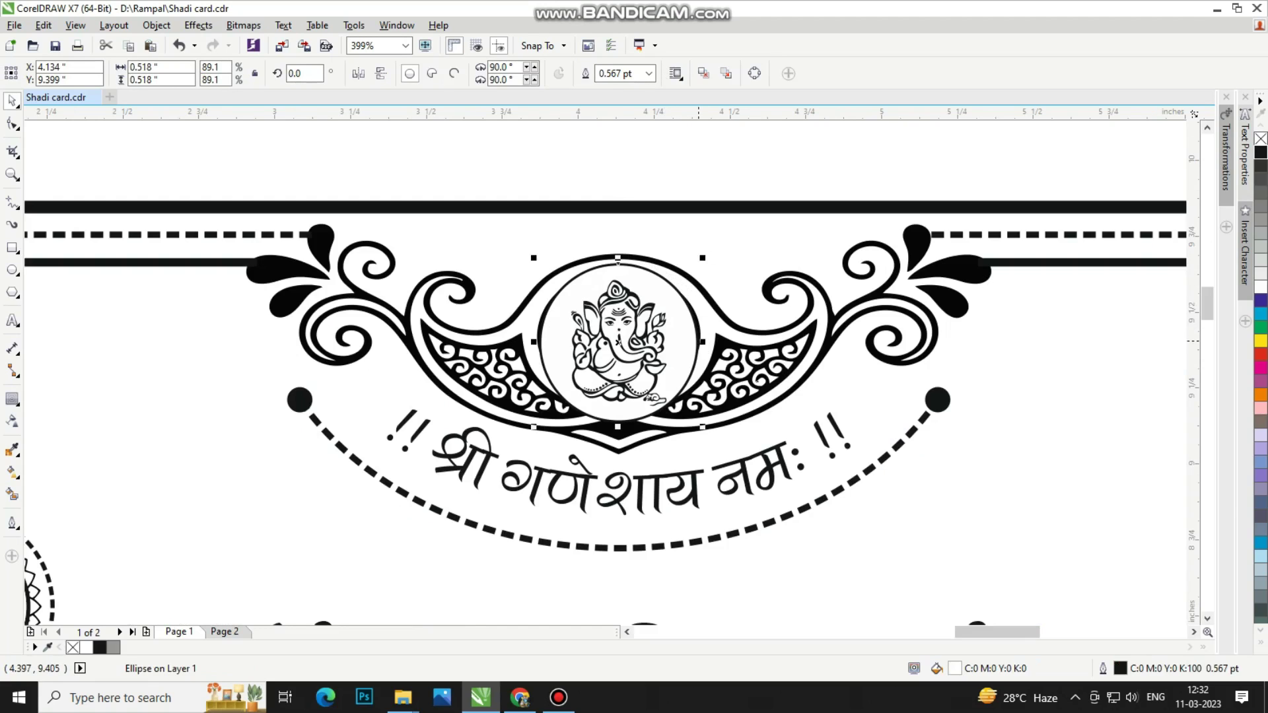
drag(701, 342, 709, 342)
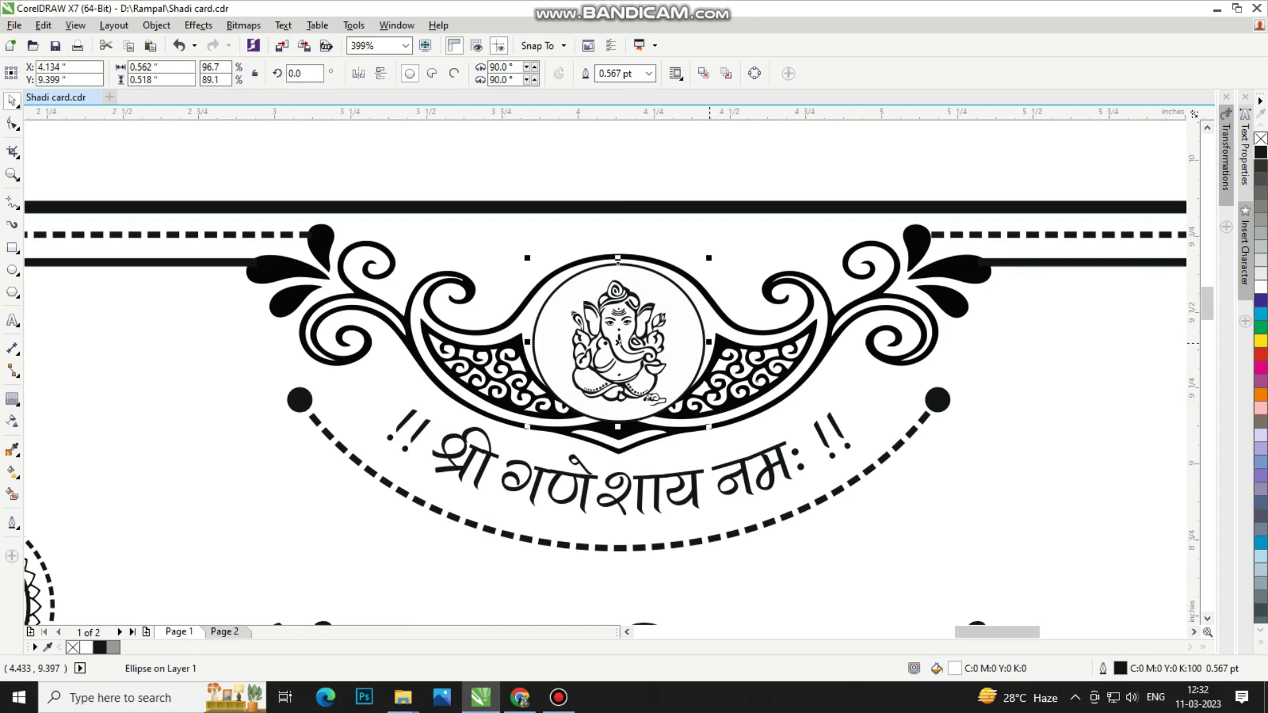
scroll(709, 342, down, 6)
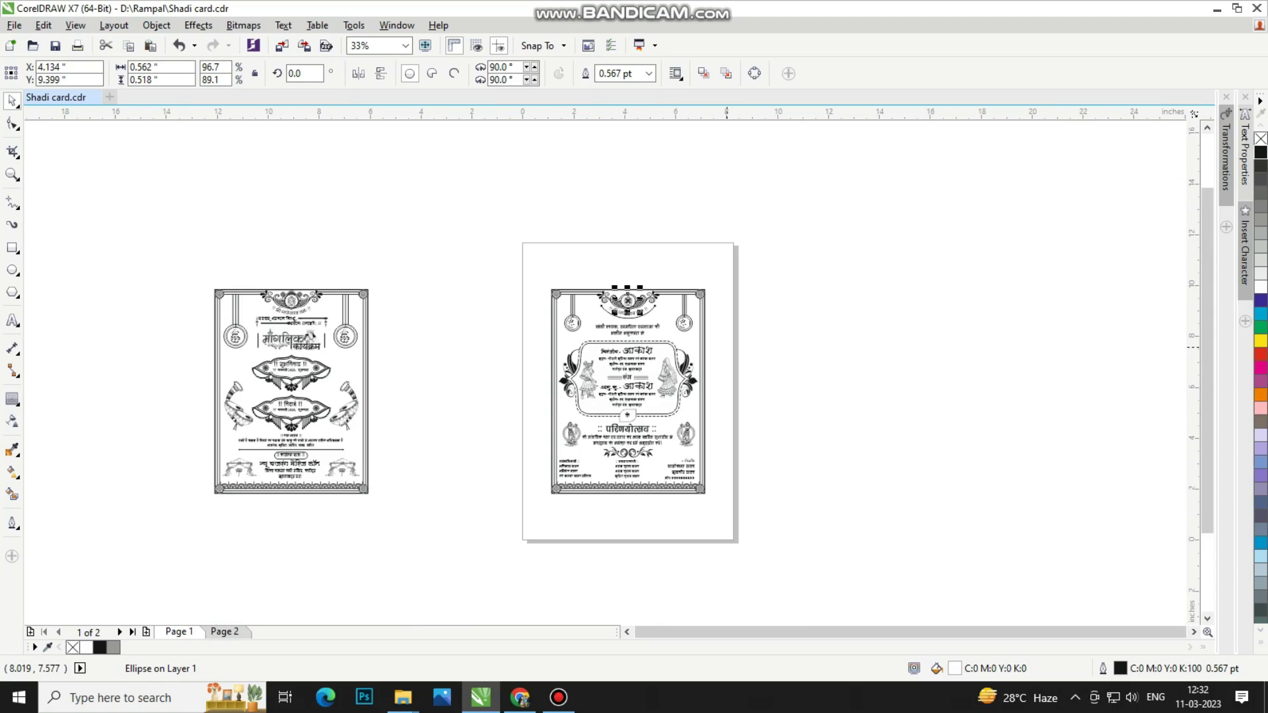
click(744, 341)
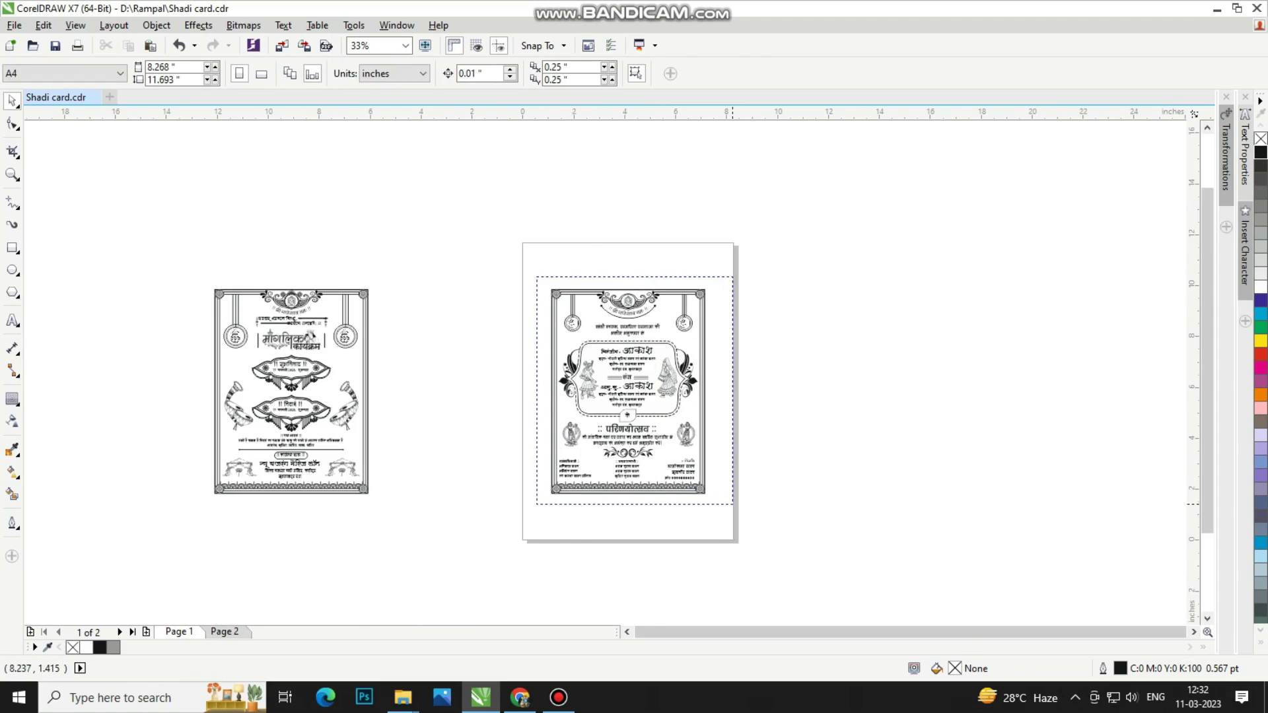
Step: Inspect the second card's header, names panel, invitation text and bottom family text blocks up close, and both cards side by side
scroll(659, 405, up, 2)
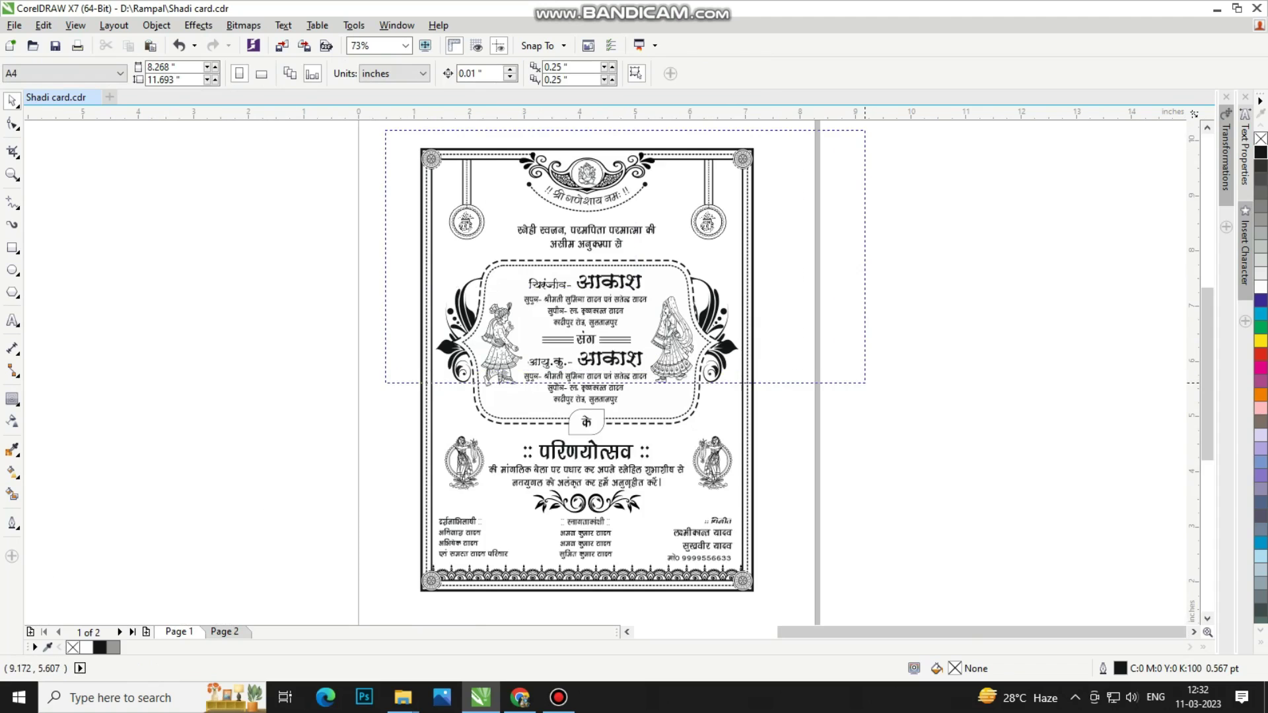
scroll(746, 155, up, 1)
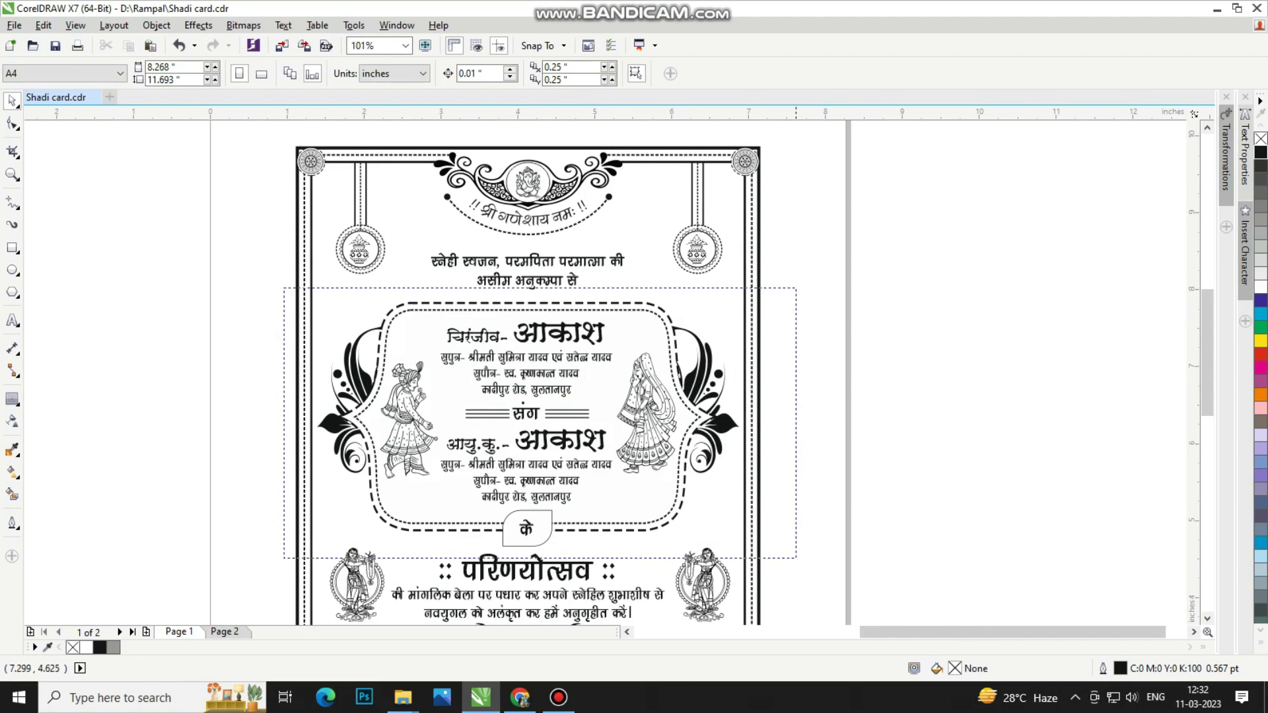
scroll(476, 493, up, 2)
scroll(671, 354, down, 3)
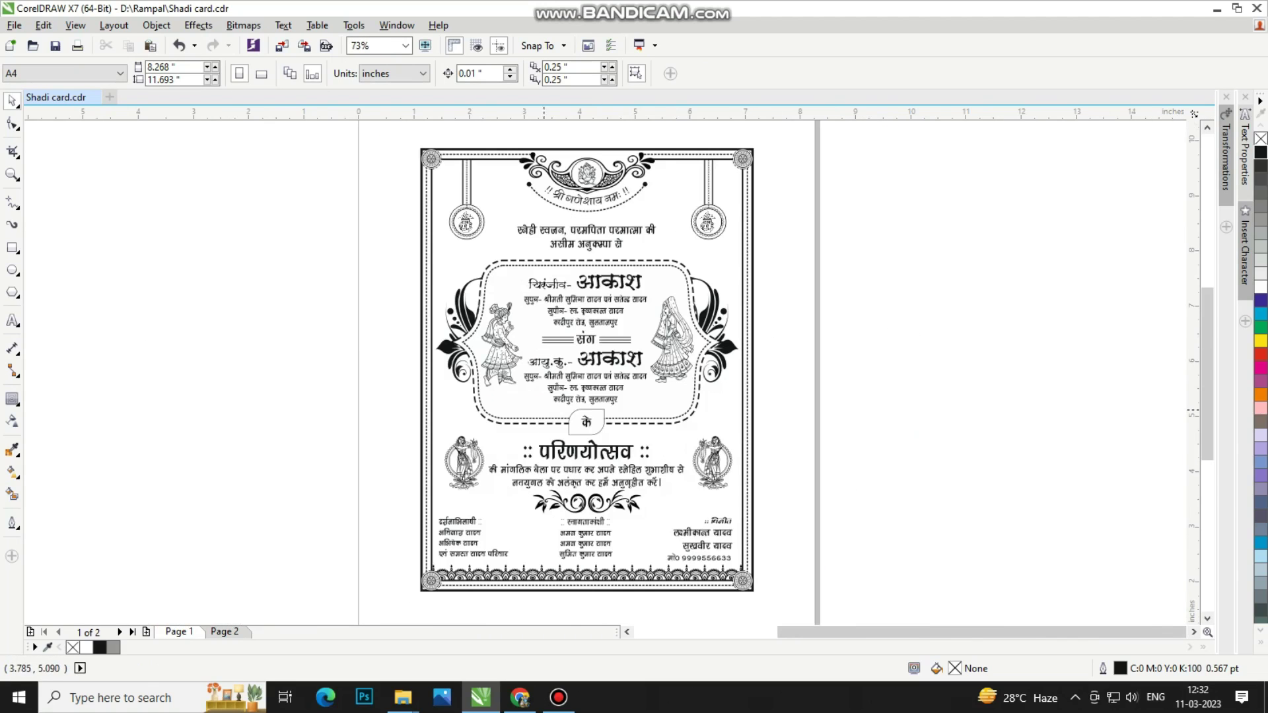
scroll(822, 604, up, 2)
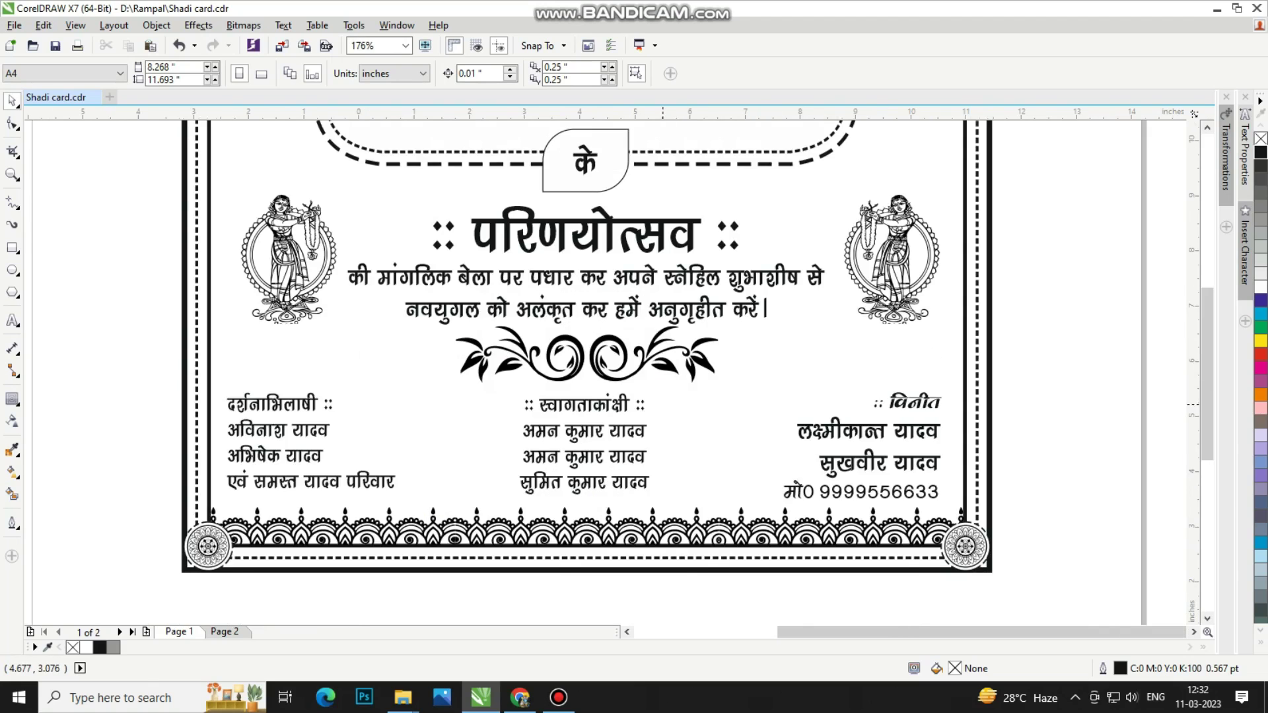
scroll(587, 604, down, 3)
drag(604, 197, 607, 209)
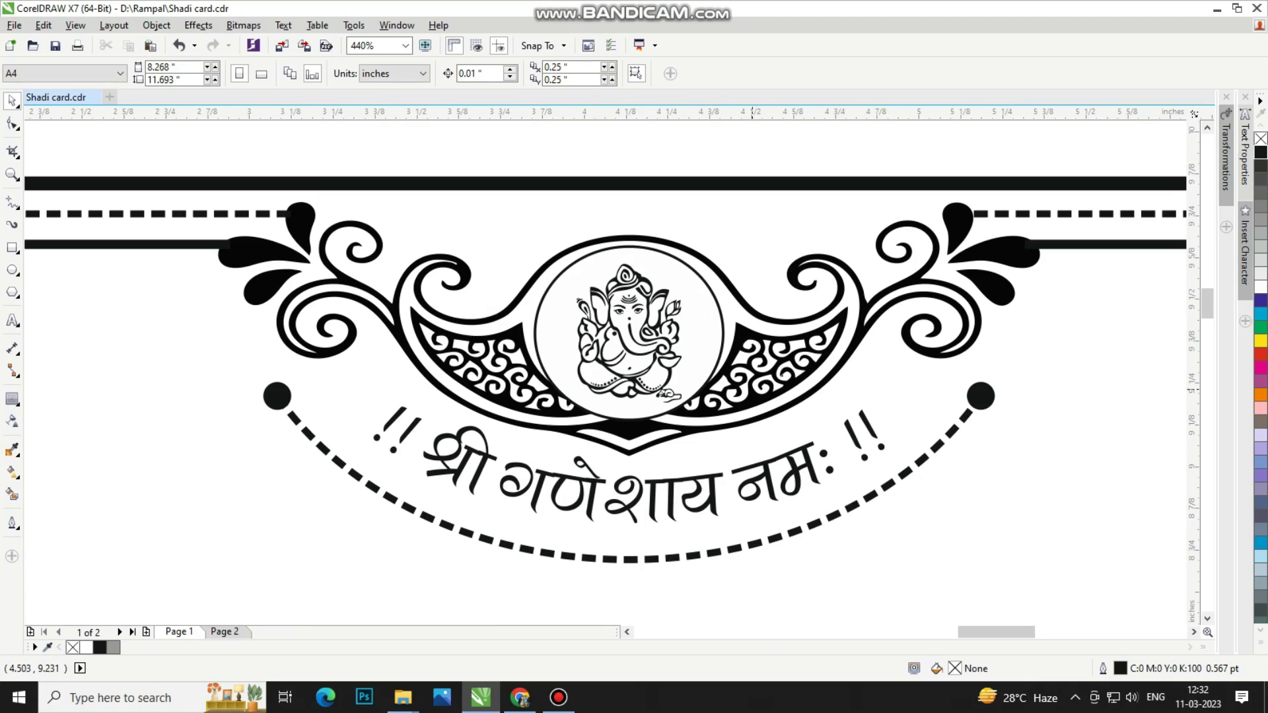
key(F3)
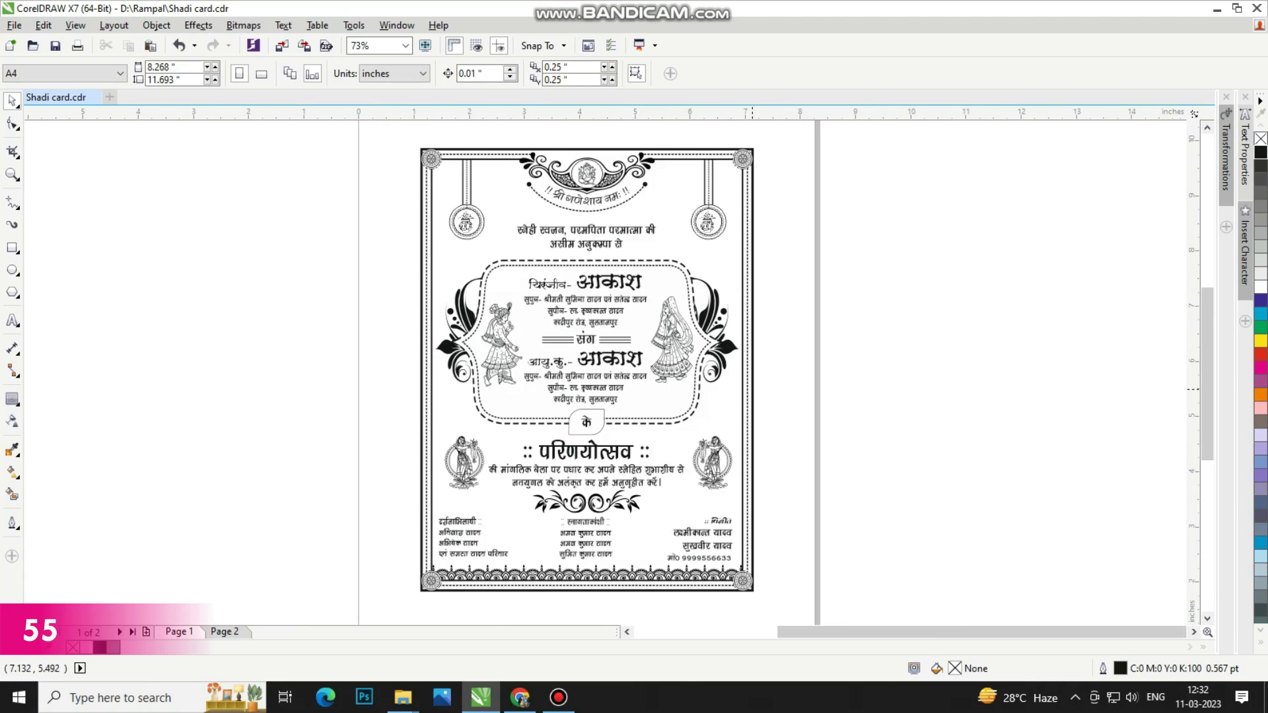
key(F3)
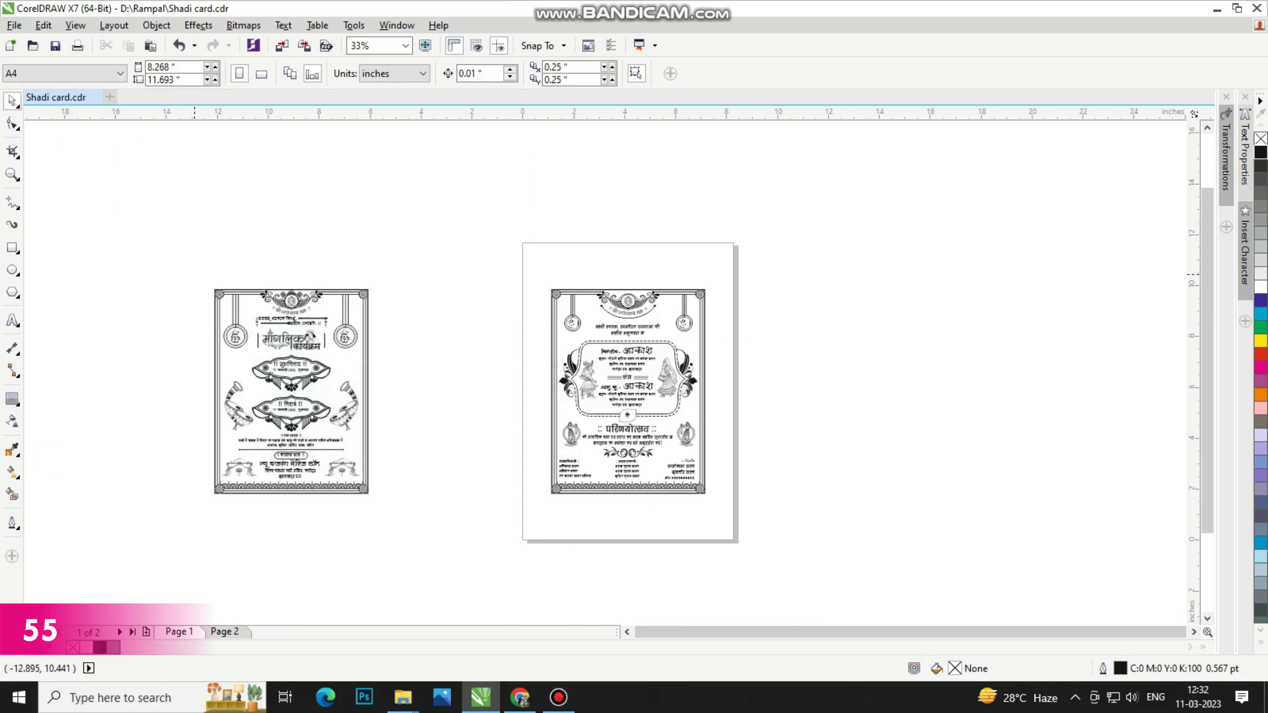
Step: Inspect the first card's title lettering, kalash medallion, Ganesha header and mantra lines up close, and both cards side by side
drag(194, 272, 417, 516)
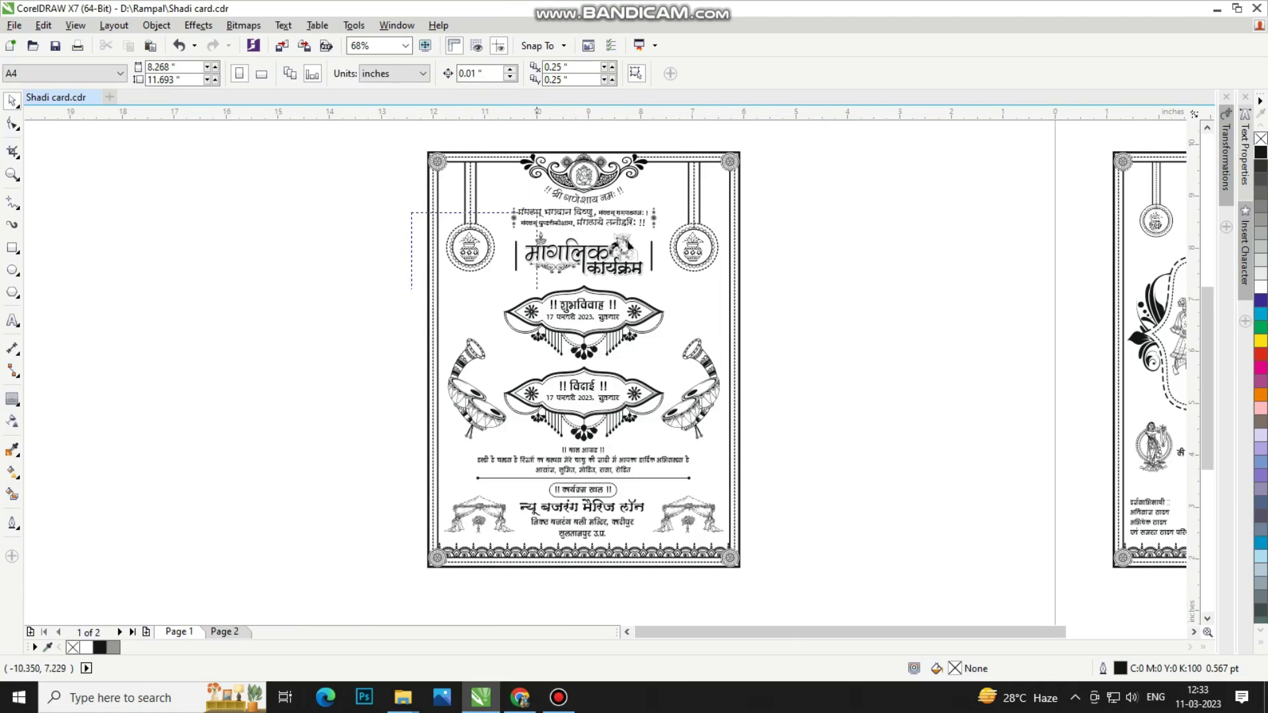
drag(537, 289, 786, 358)
drag(344, 224, 842, 384)
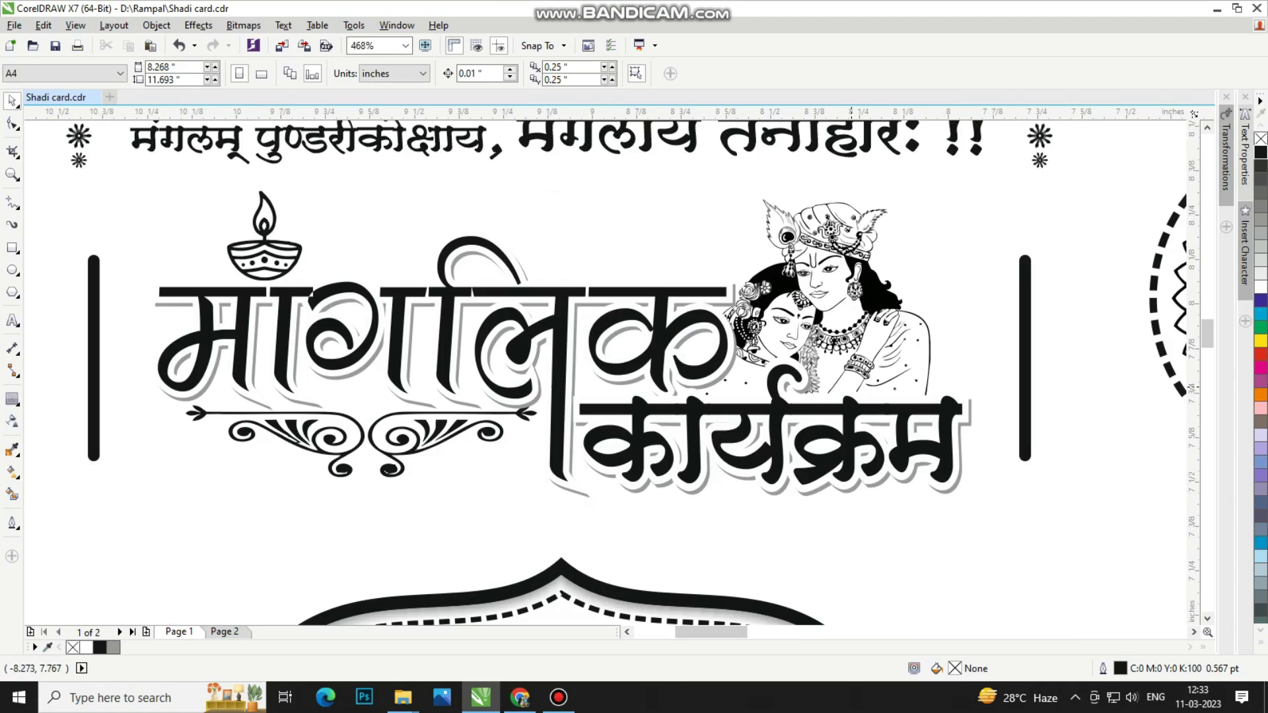
key(F3)
key(F3)
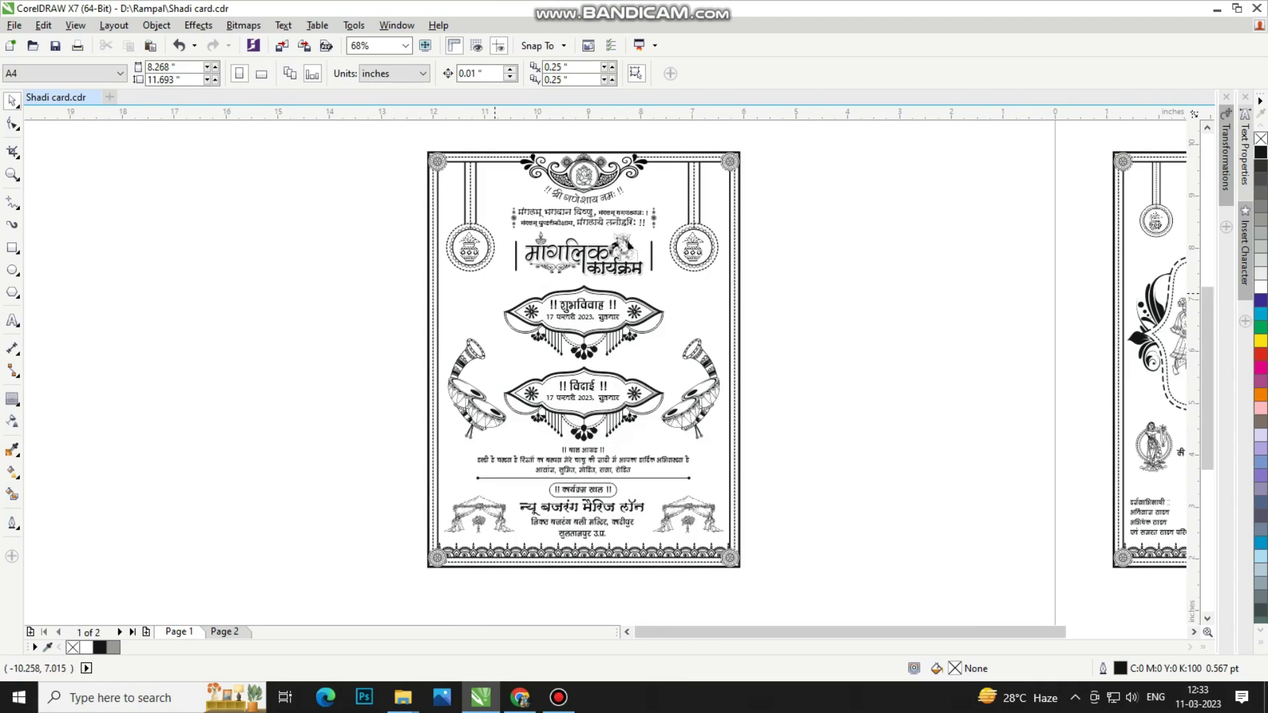
drag(440, 272, 717, 433)
key(F3)
drag(686, 225, 755, 313)
key(F3)
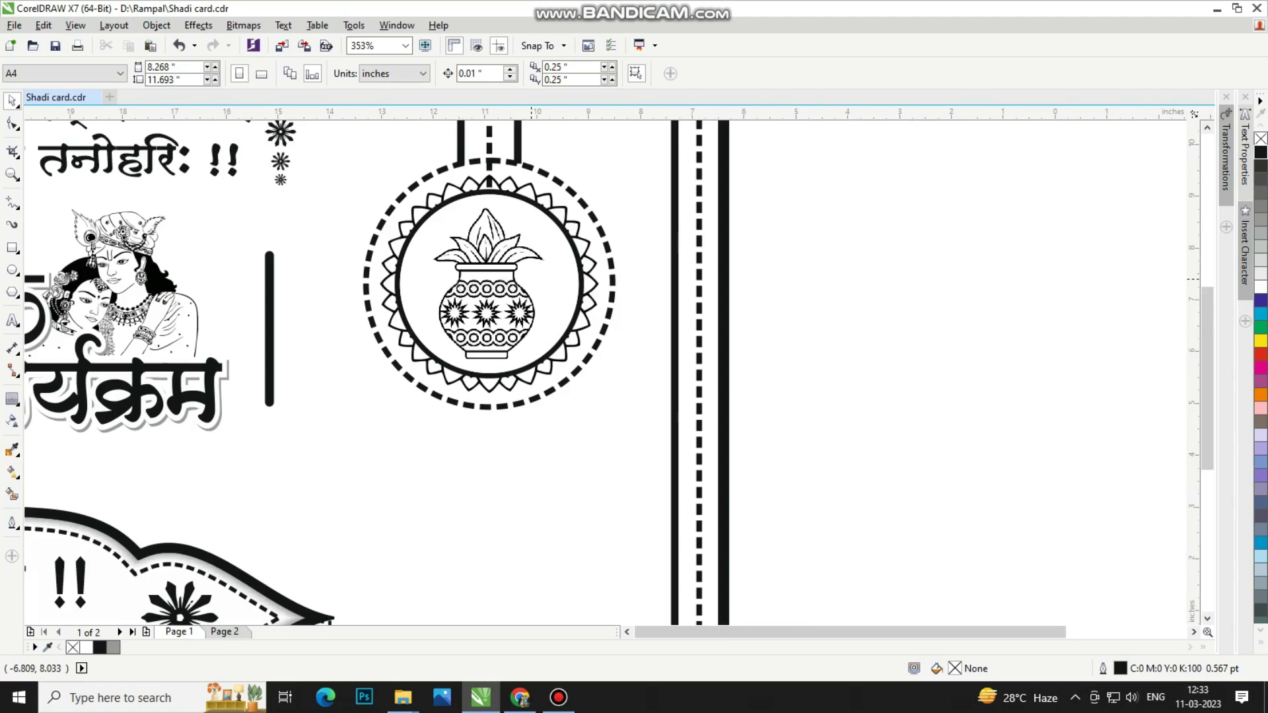
key(F2)
drag(526, 137, 688, 244)
key(F3)
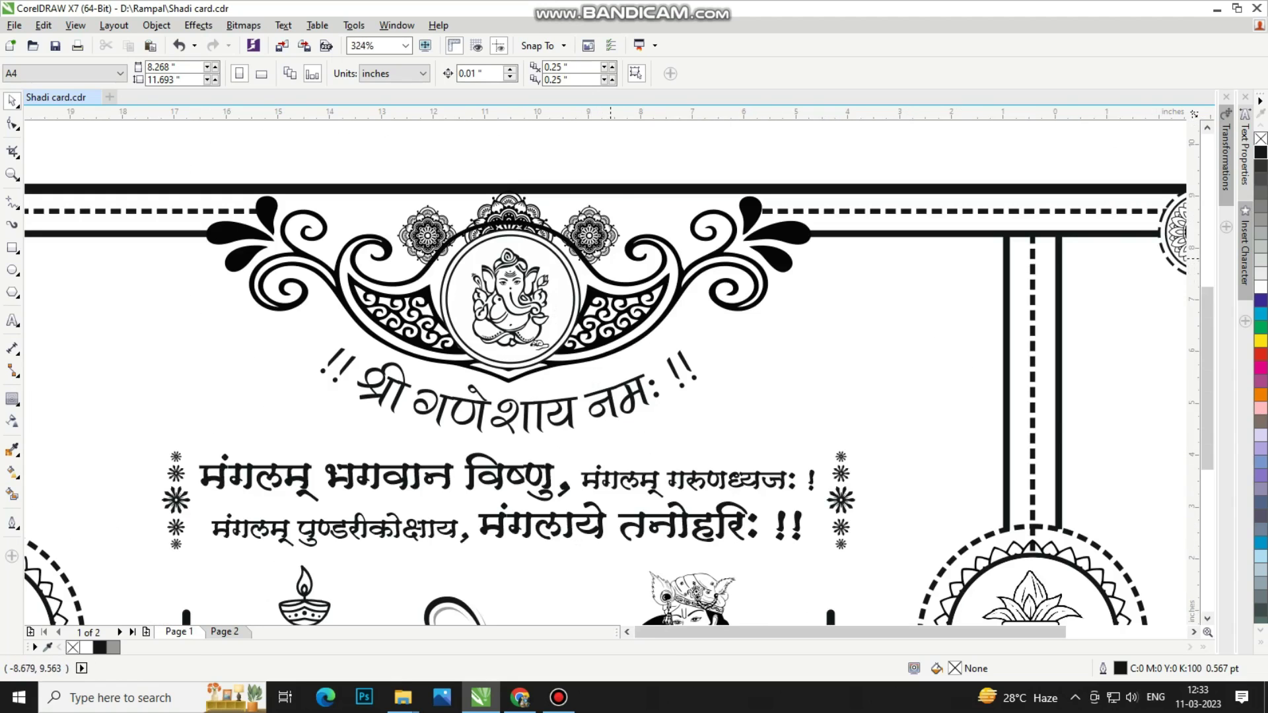
key(F3)
key(F2)
drag(156, 271, 780, 558)
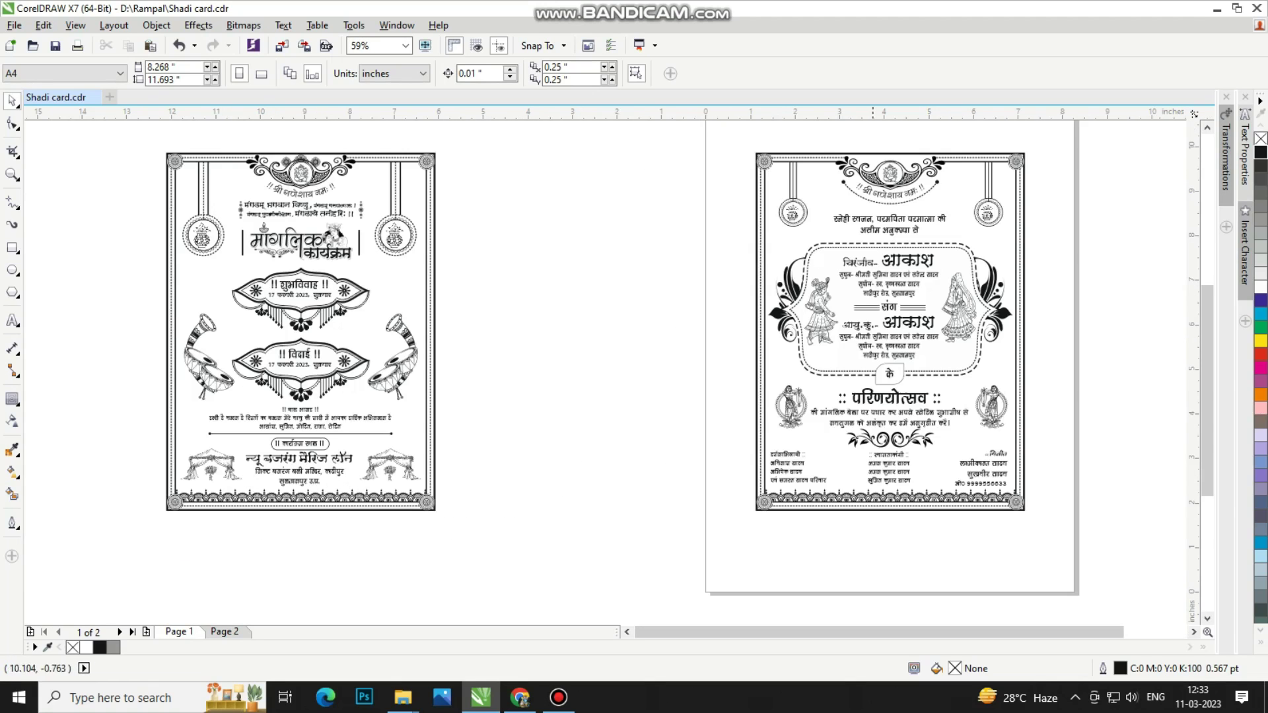
Step: Group all objects of the second card on the page, and group all objects of the first card beside the page
drag(1029, 136, 699, 528)
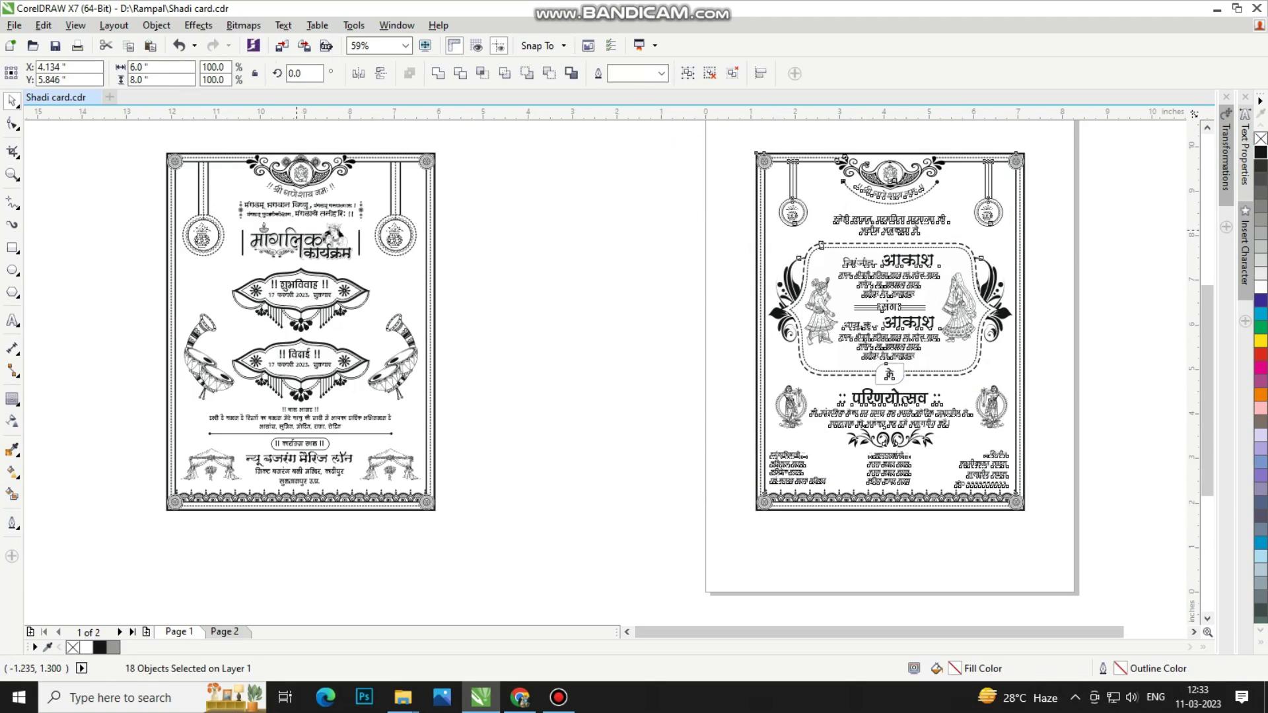
drag(127, 138, 536, 522)
key(ctrl+g)
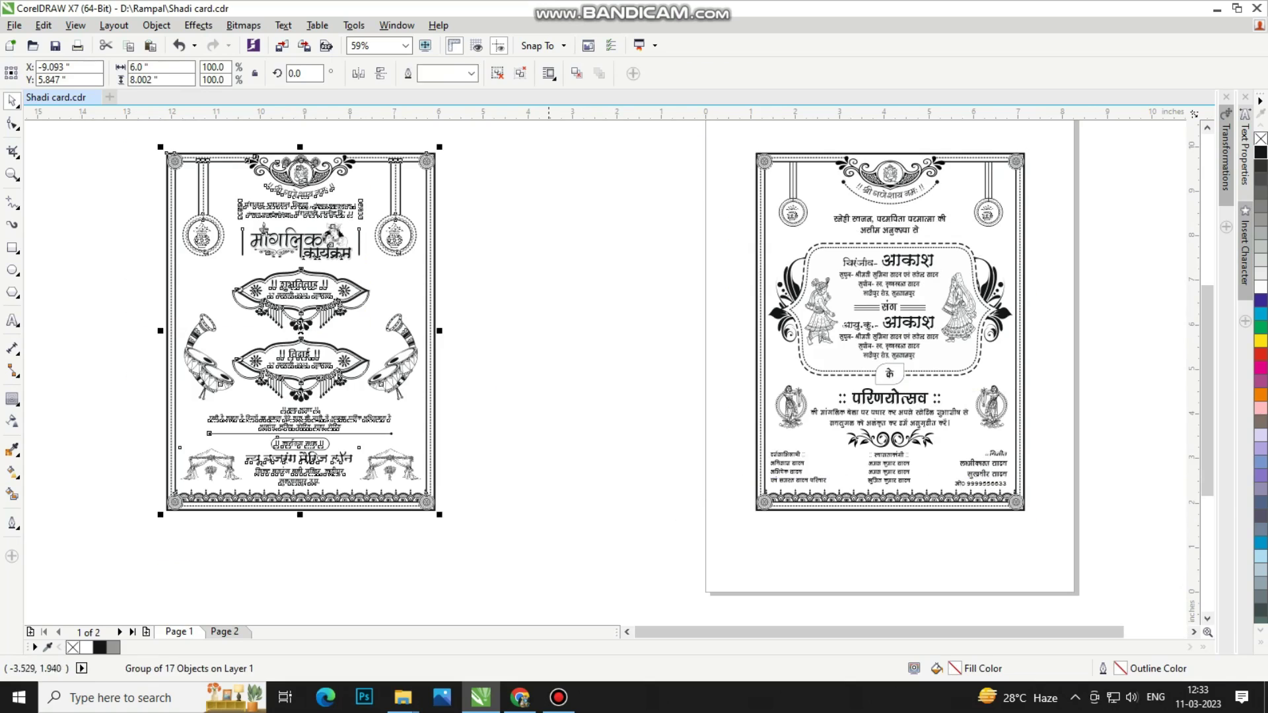
click(546, 495)
scroll(278, 470, down, 2)
scroll(193, 402, up, 2)
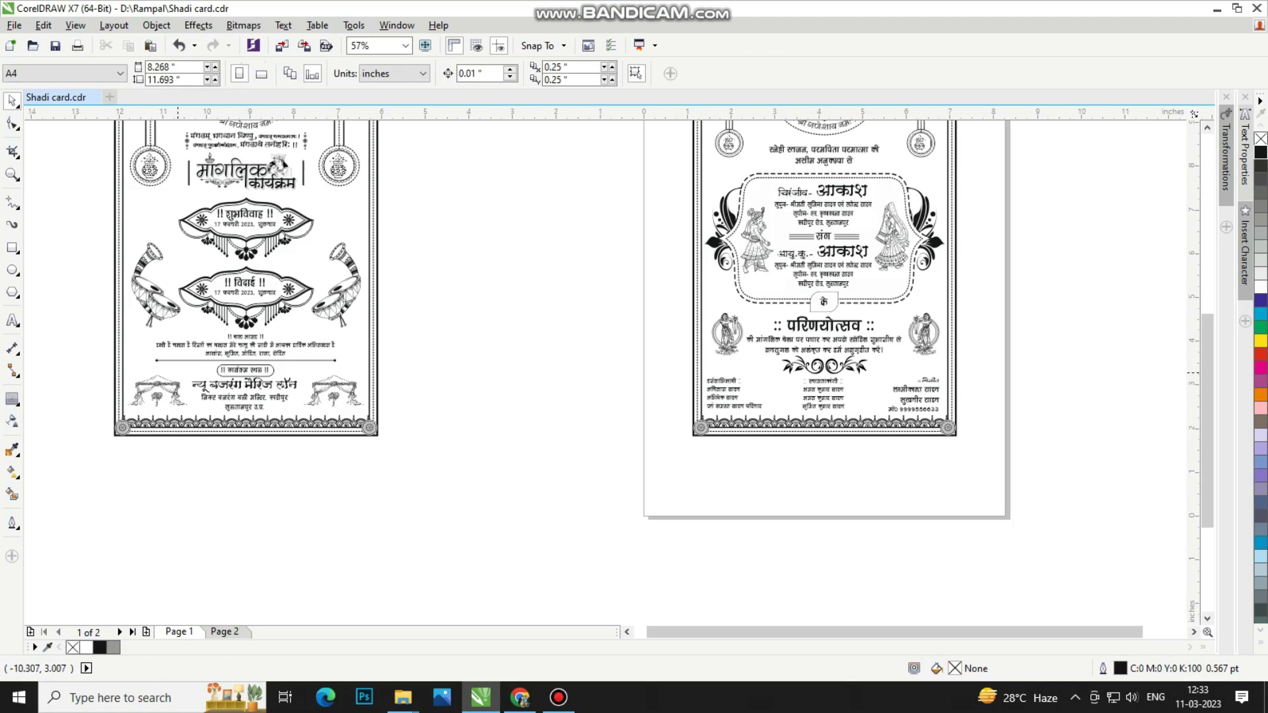
click(505, 339)
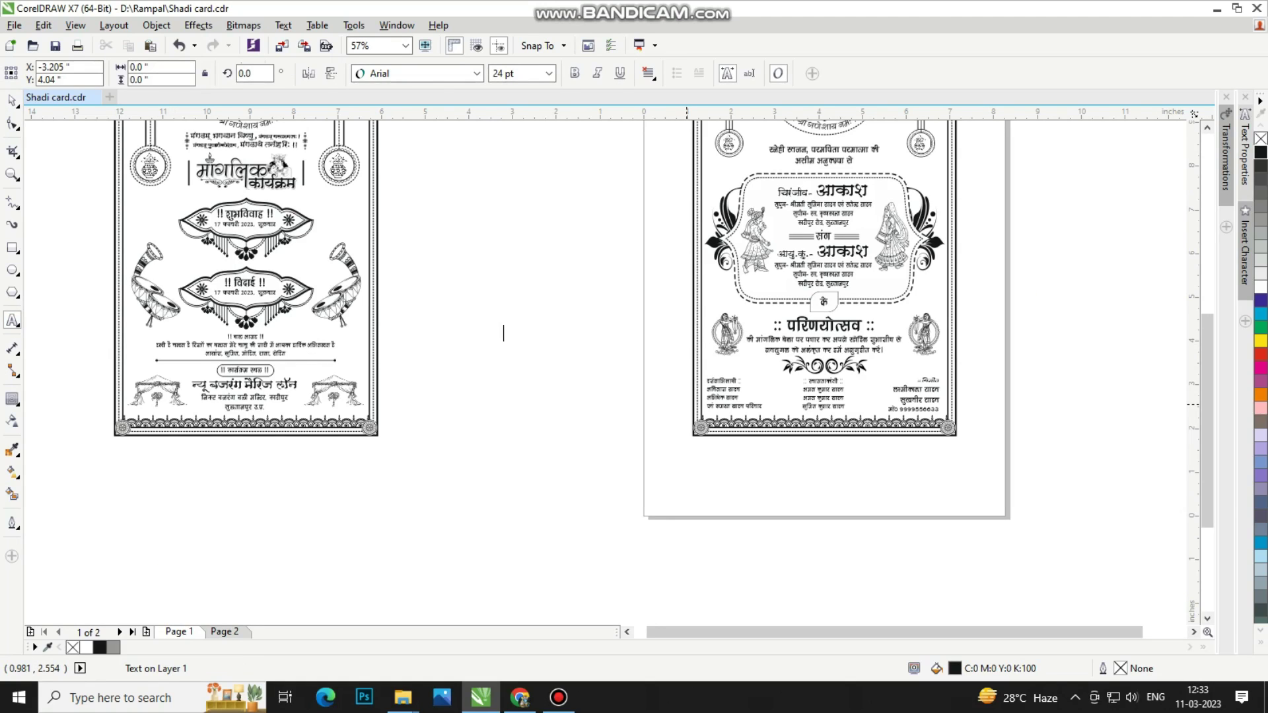
key(space)
scroll(358, 573, down, 2)
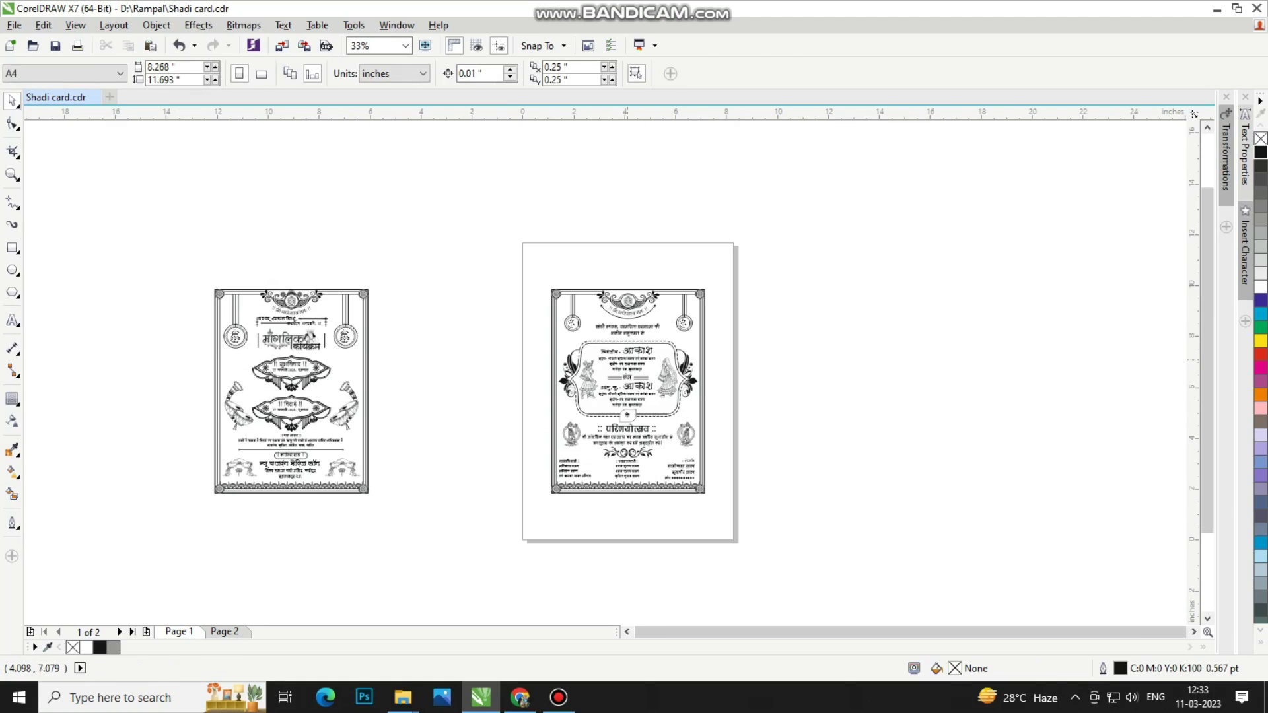
Step: Move the grouped first card horizontally to about X -2.88 inches, placing it right beside the second card
click(631, 352)
scroll(134, 248, up, 2)
click(350, 318)
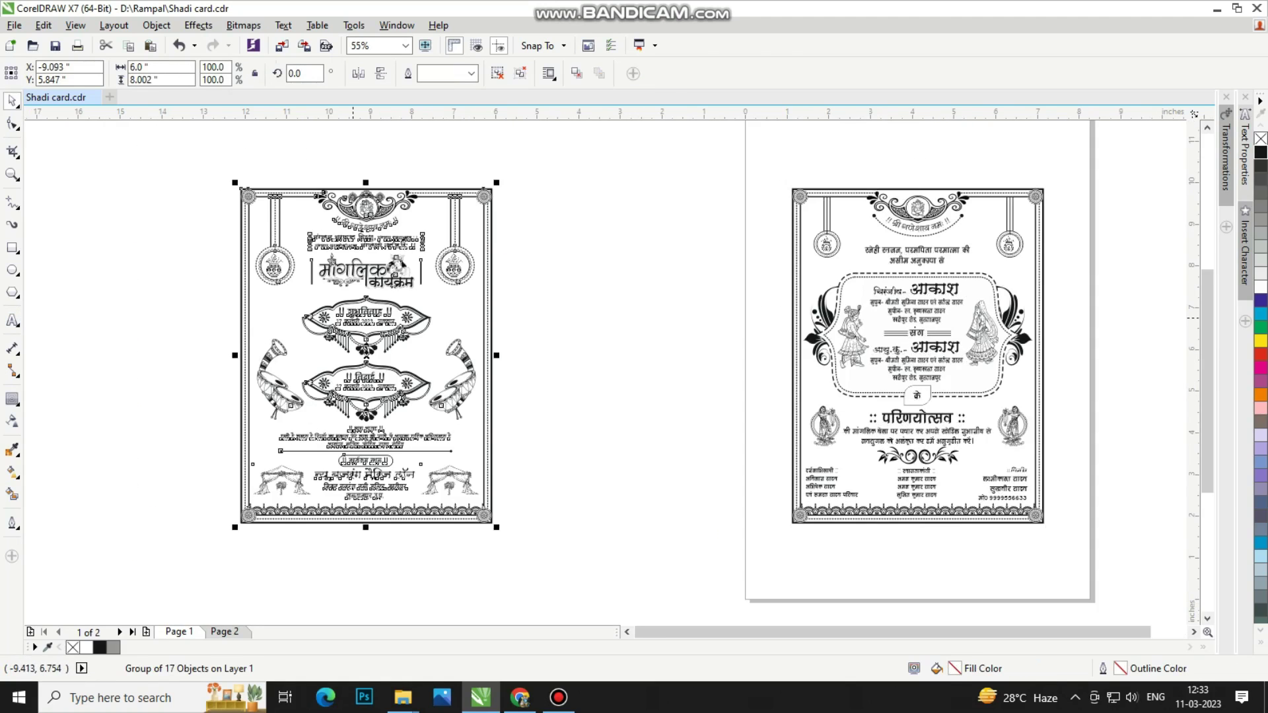
drag(350, 317, 611, 317)
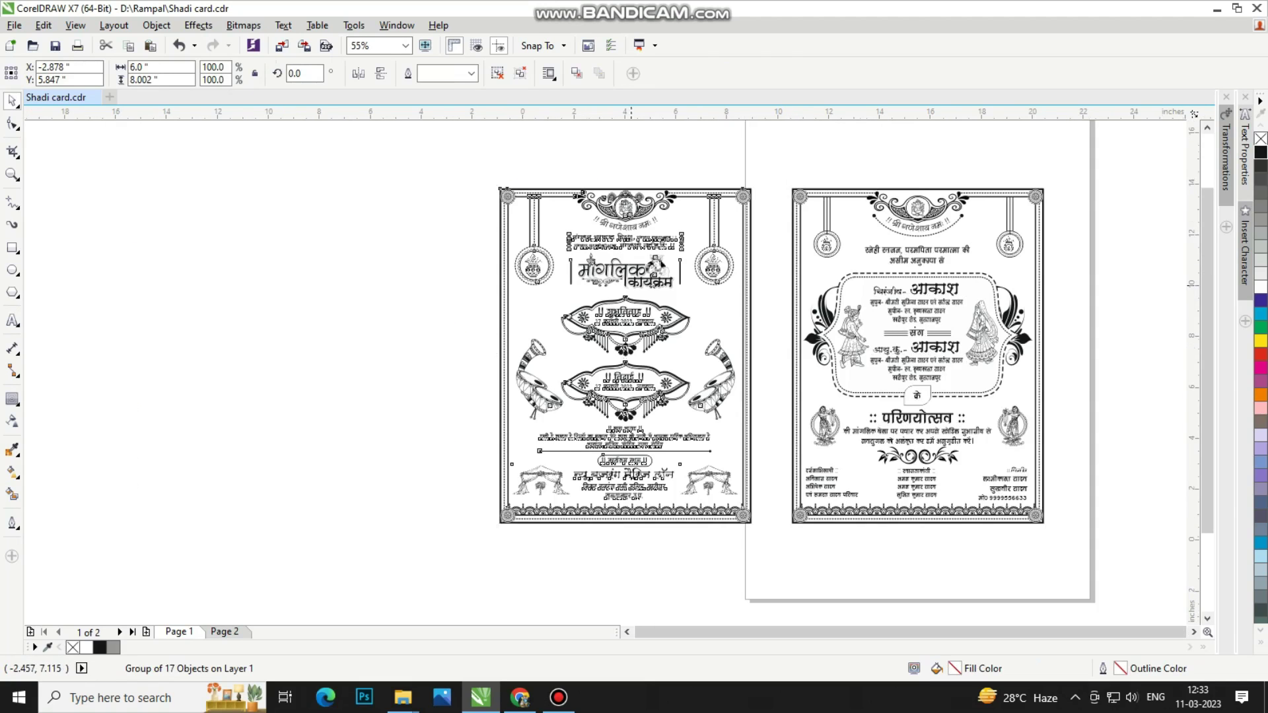
scroll(186, 444, down, 2)
Step: Select both grouped cards, save the drawing, and clear the selection
drag(346, 297, 776, 527)
key(shift+F2)
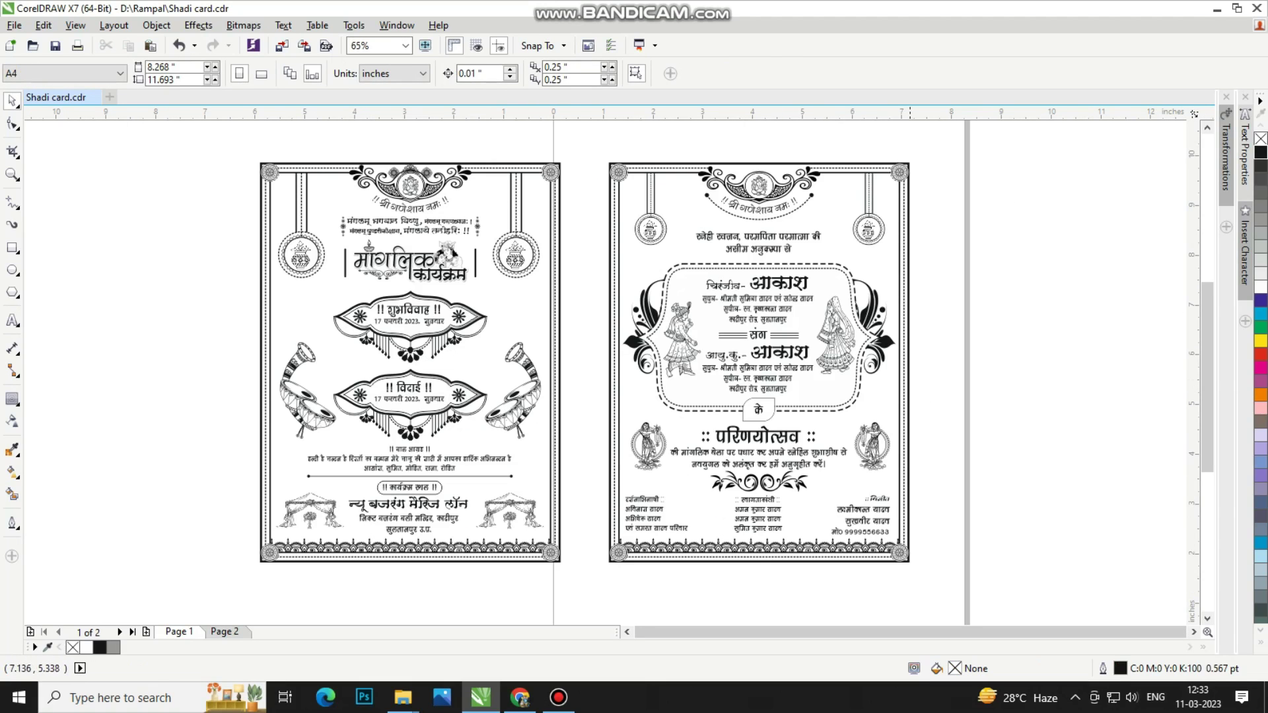
key(ctrl+g)
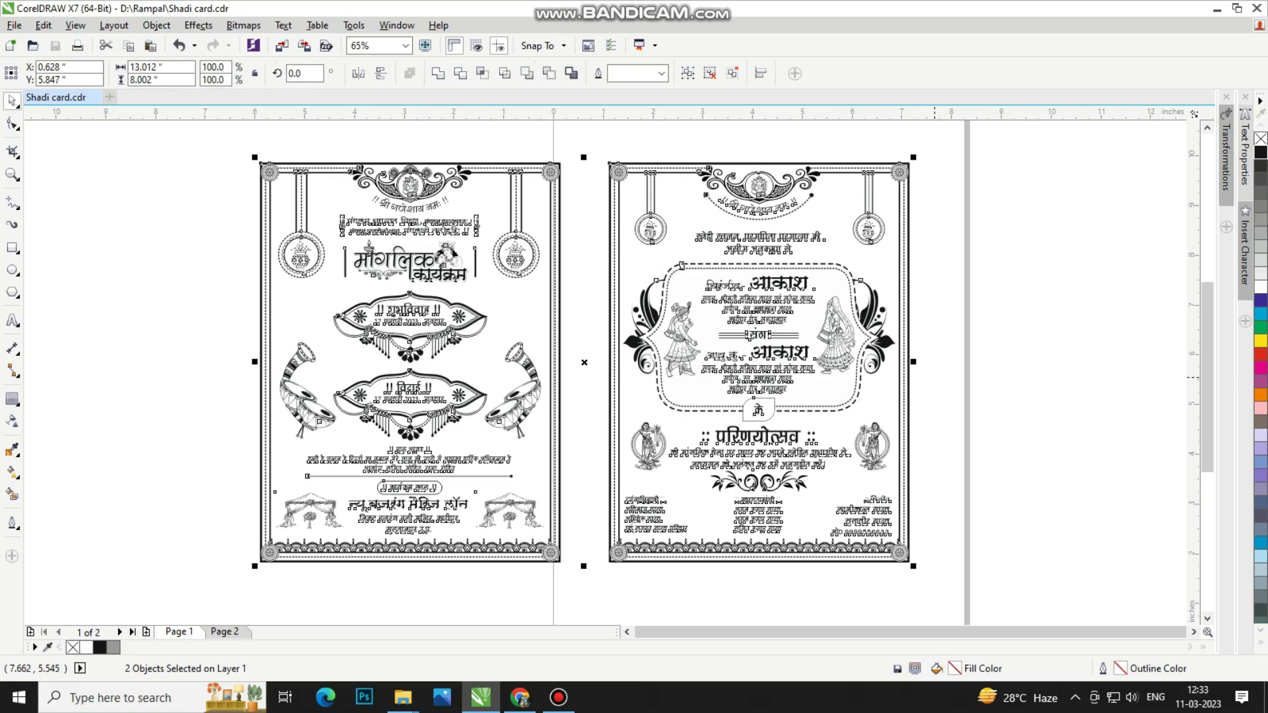
key(Escape)
scroll(554, 363, down, 5)
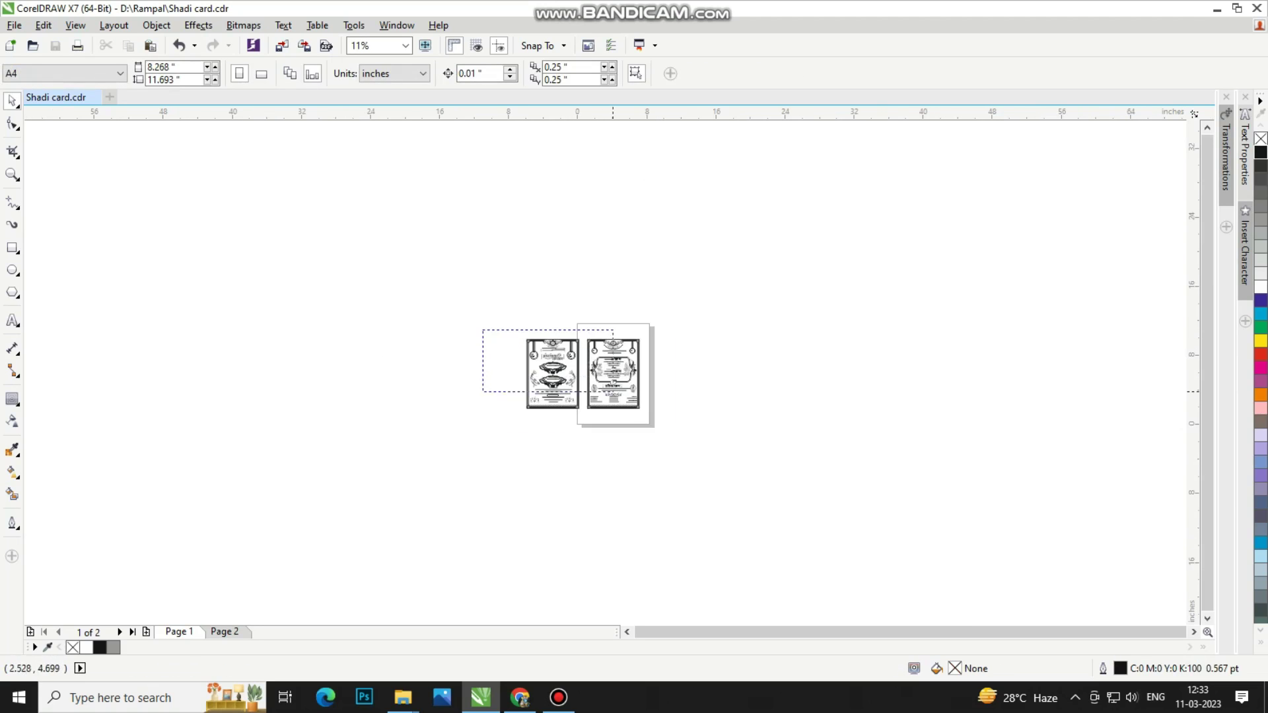
scroll(555, 370, up, 4)
click(558, 697)
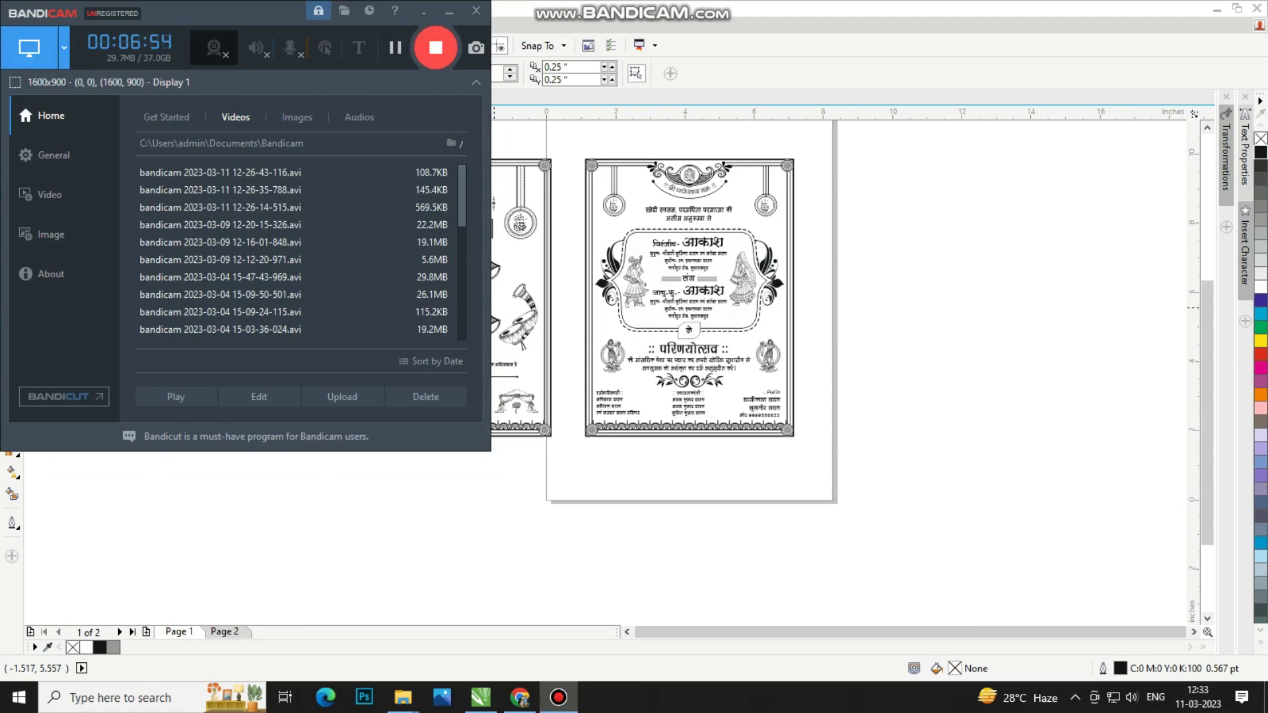